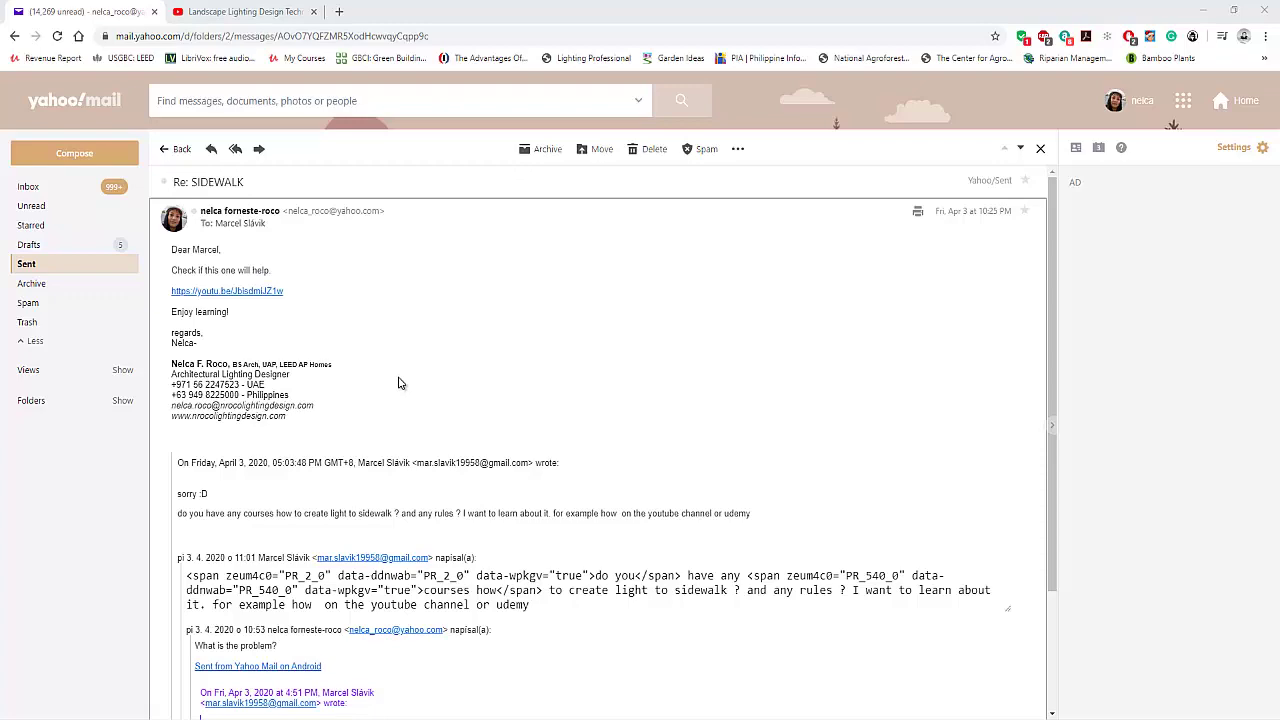
Step: Read the quoted email thread in the SIDEWALK message, highlighting the question about courses and rules for sidewalk lighting
scroll(400, 457, "down", 3)
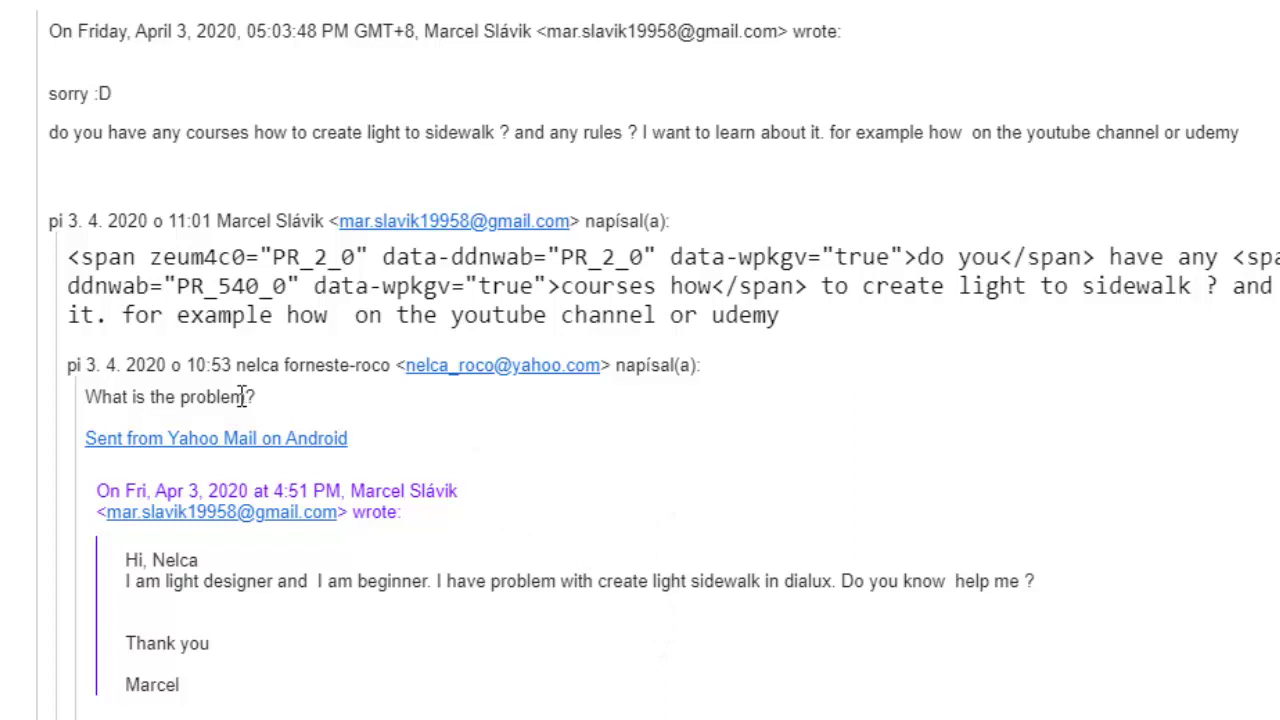
triple_click(116, 397)
left_click(403, 450)
left_click_drag(521, 137, 616, 148)
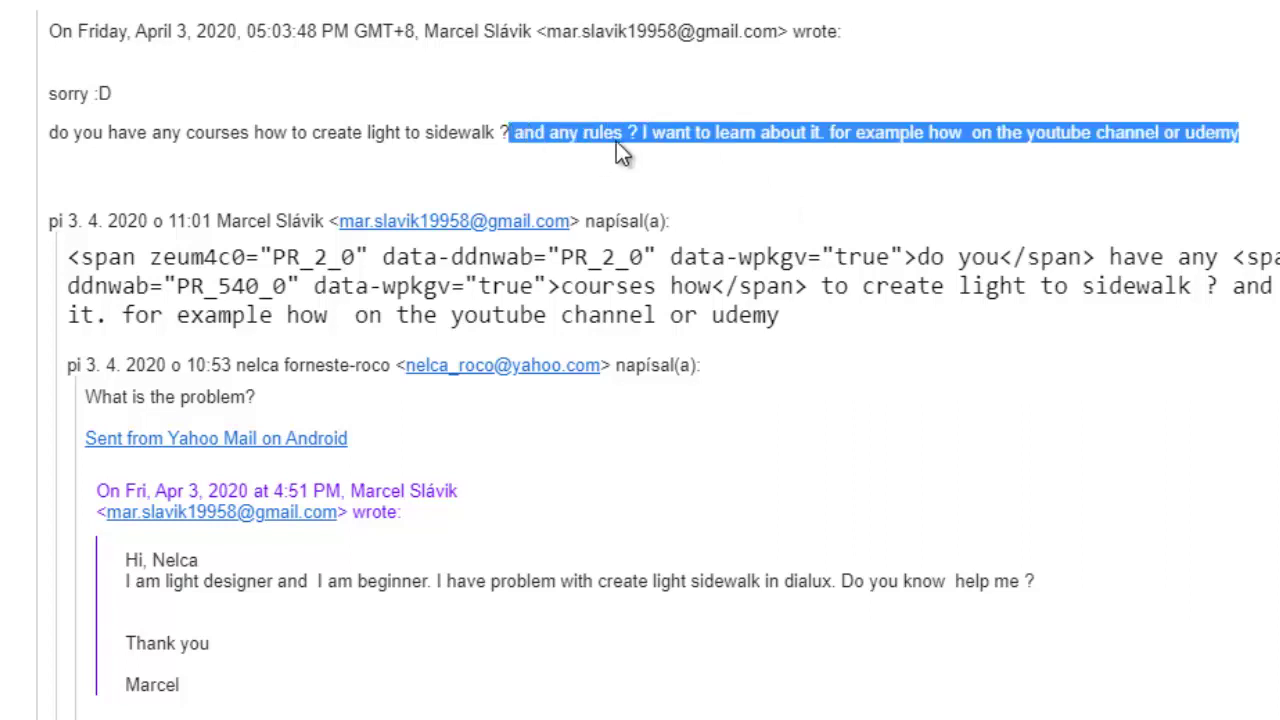
left_click(858, 461)
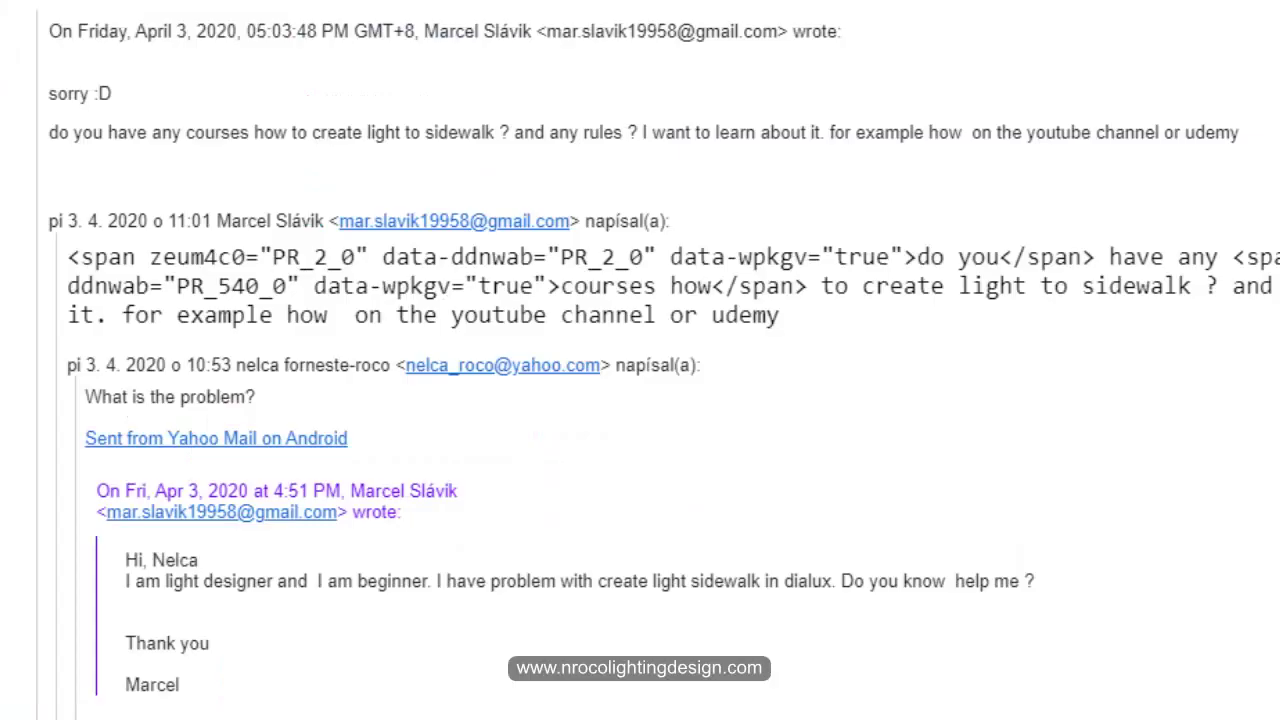
Step: Switch to the Landscape Lighting Design Techniques document in Microsoft Word and maximize its window
mouse_move(731, 719)
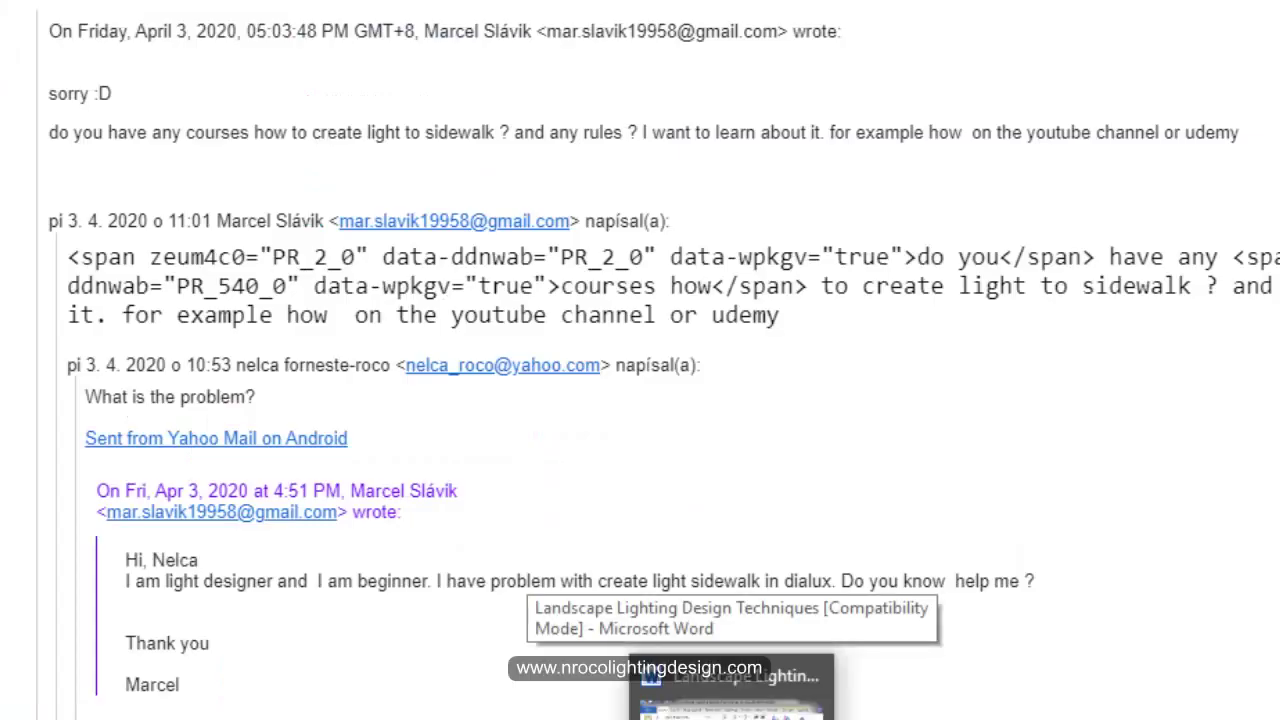
left_click(731, 705)
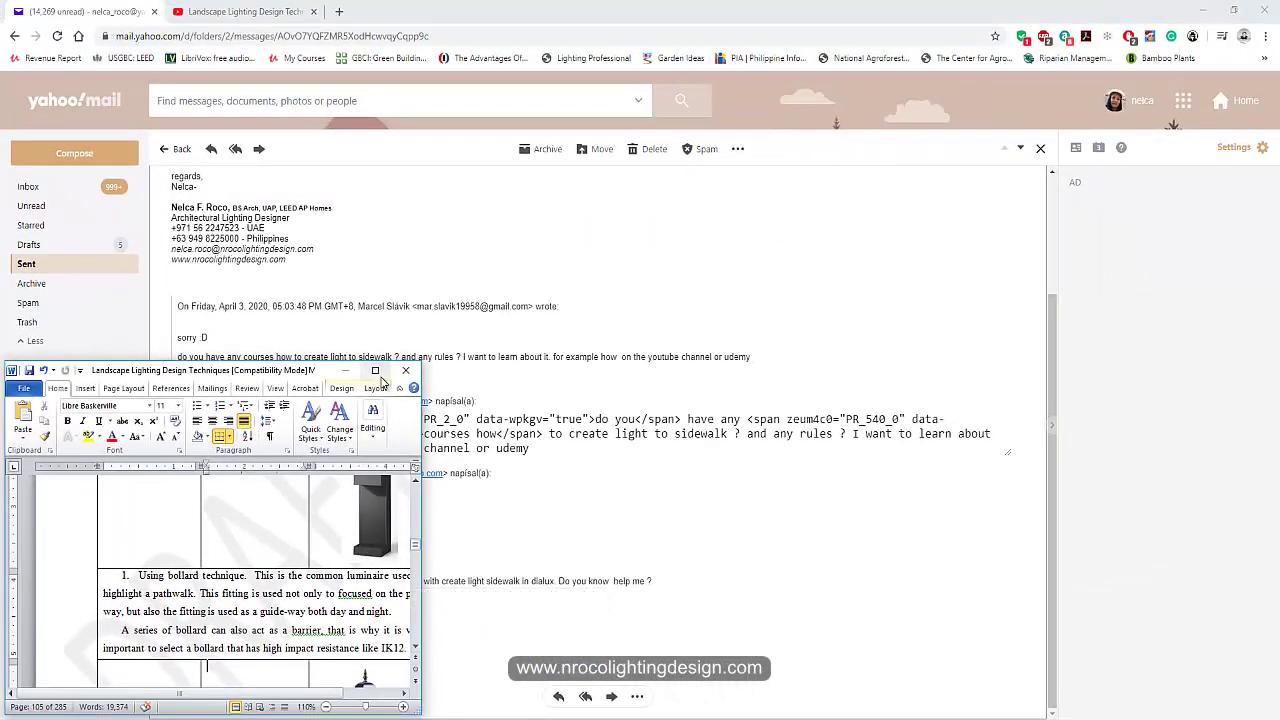
left_click(376, 371)
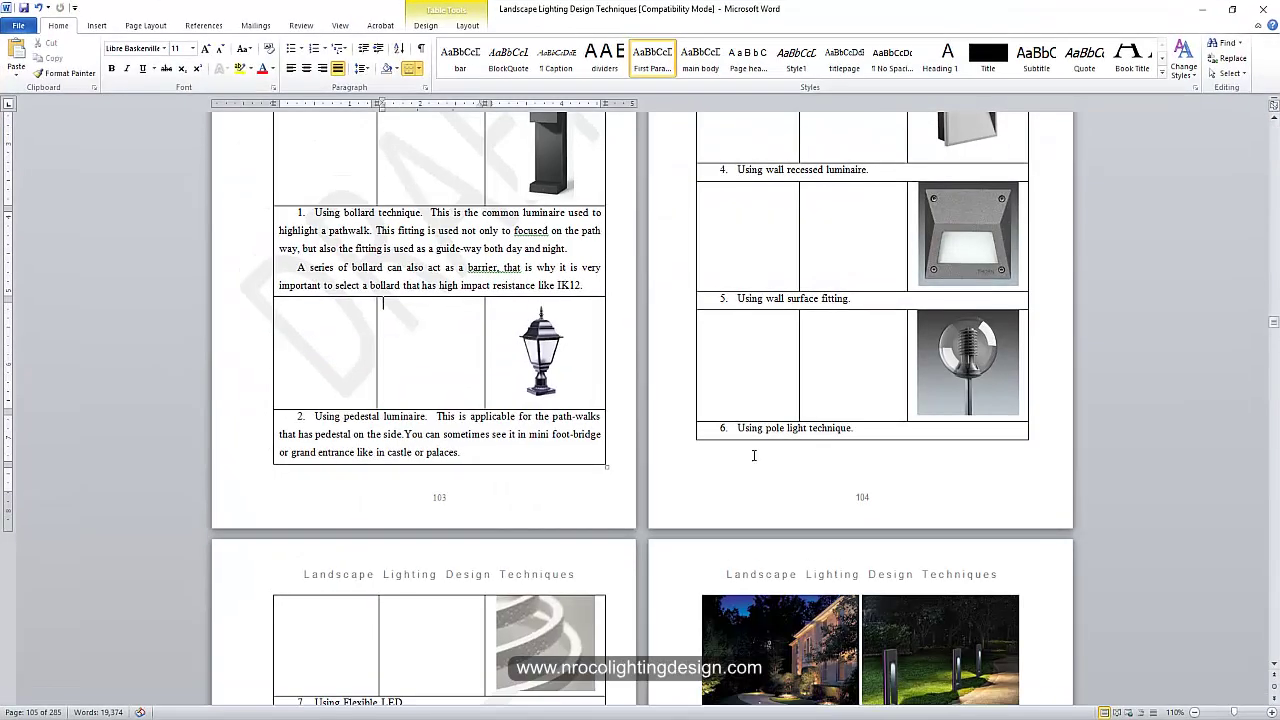
Step: Find the Pathwalk section with Table 2.2 in the chapter on lighting pathwalks, footbridges and ramps
scroll(799, 427, "up", 3)
scroll(765, 463, "up", 10)
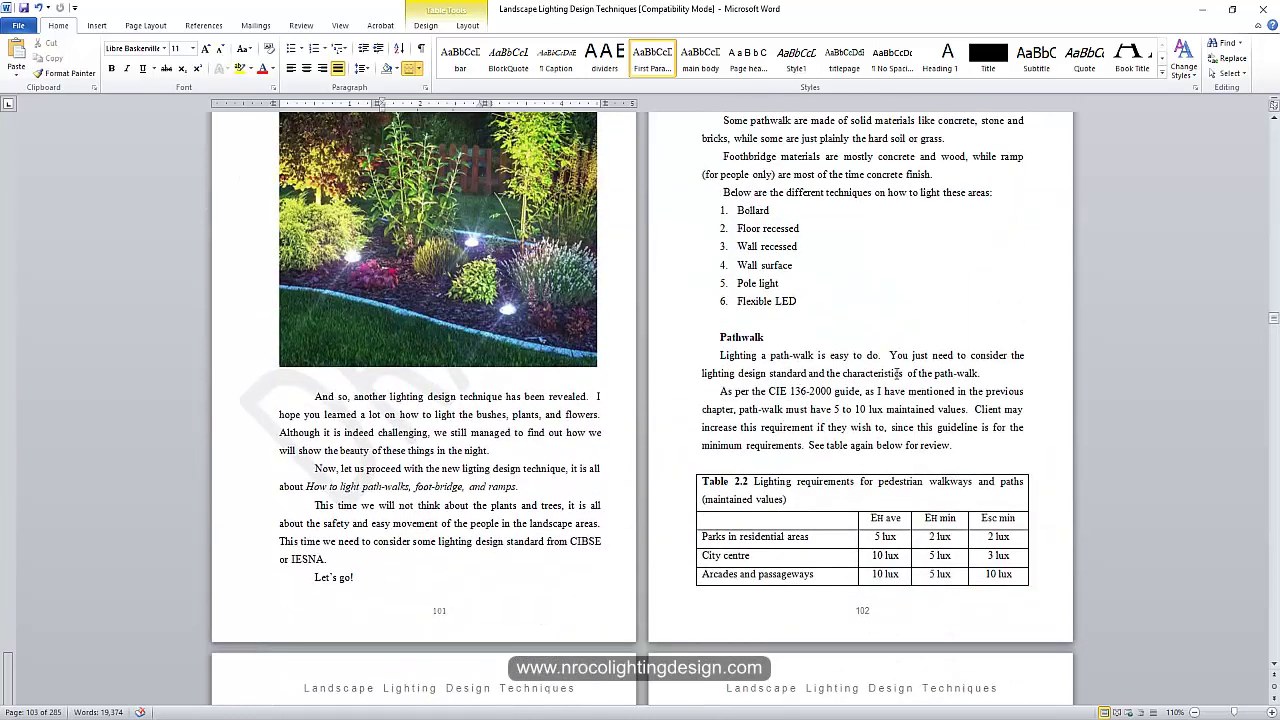
scroll(838, 443, "up", 15)
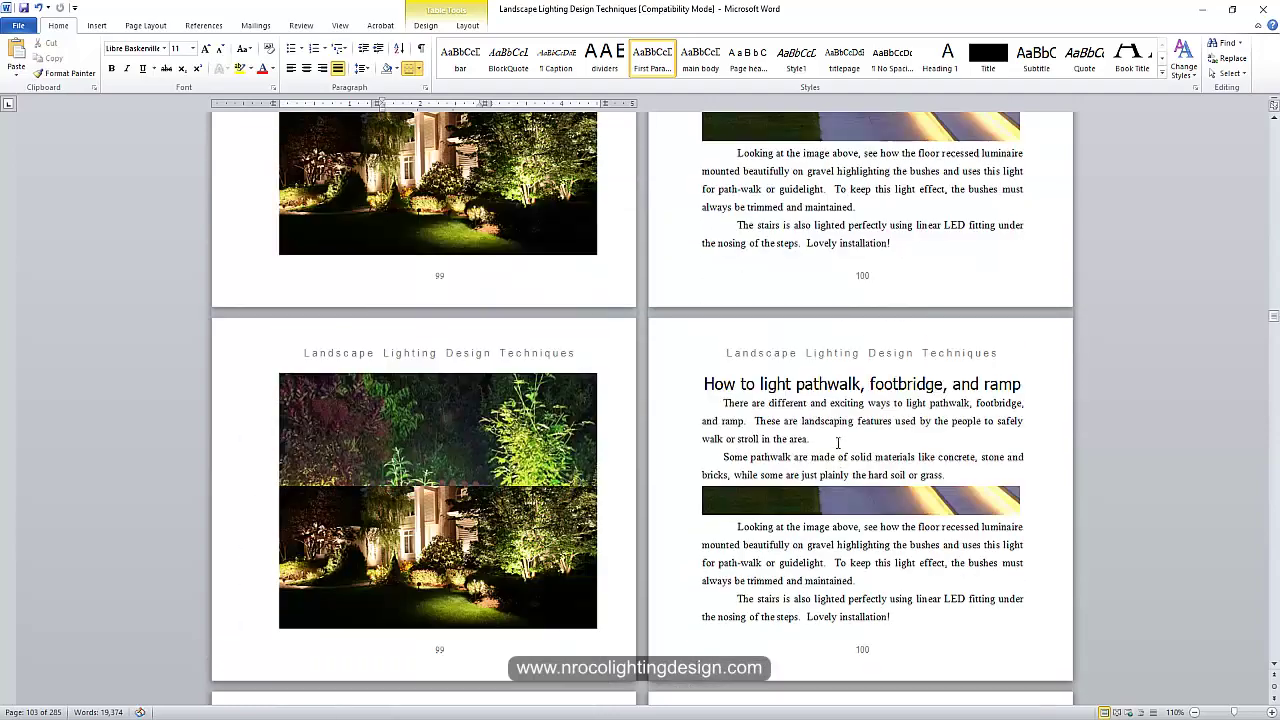
scroll(838, 443, "down", 15)
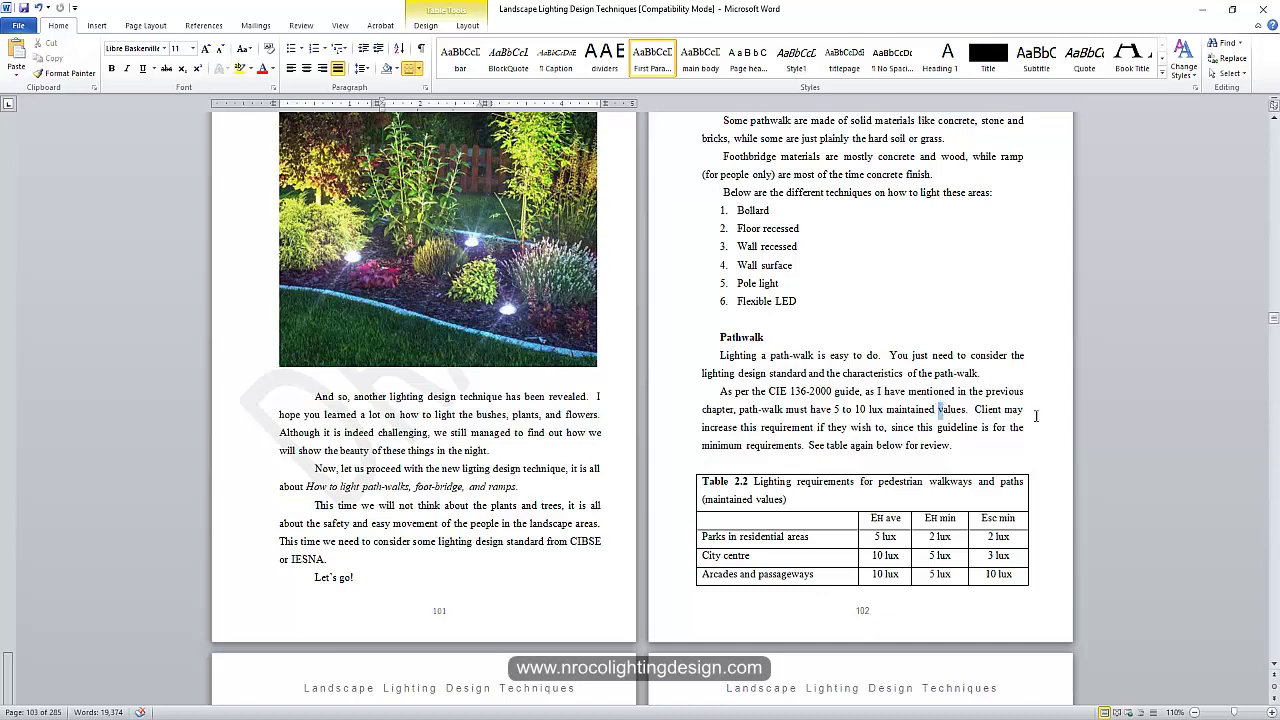
left_click(1022, 427)
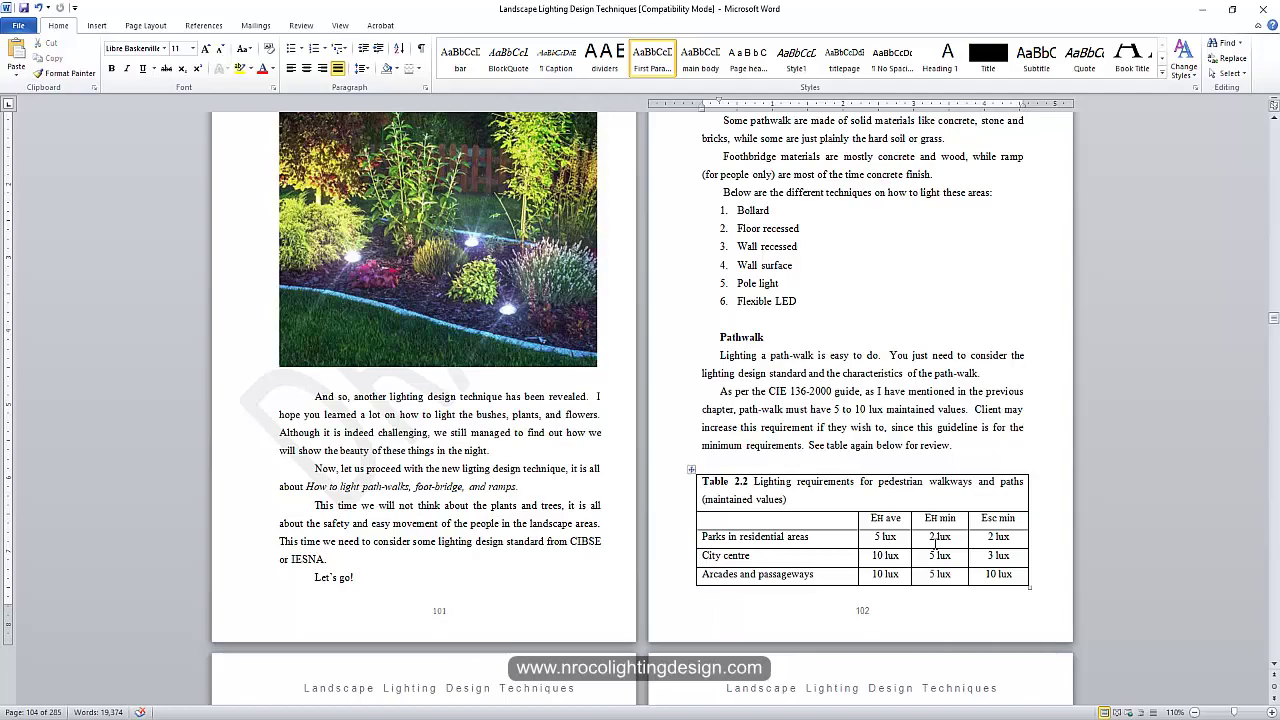
scroll(870, 574, "down", 8)
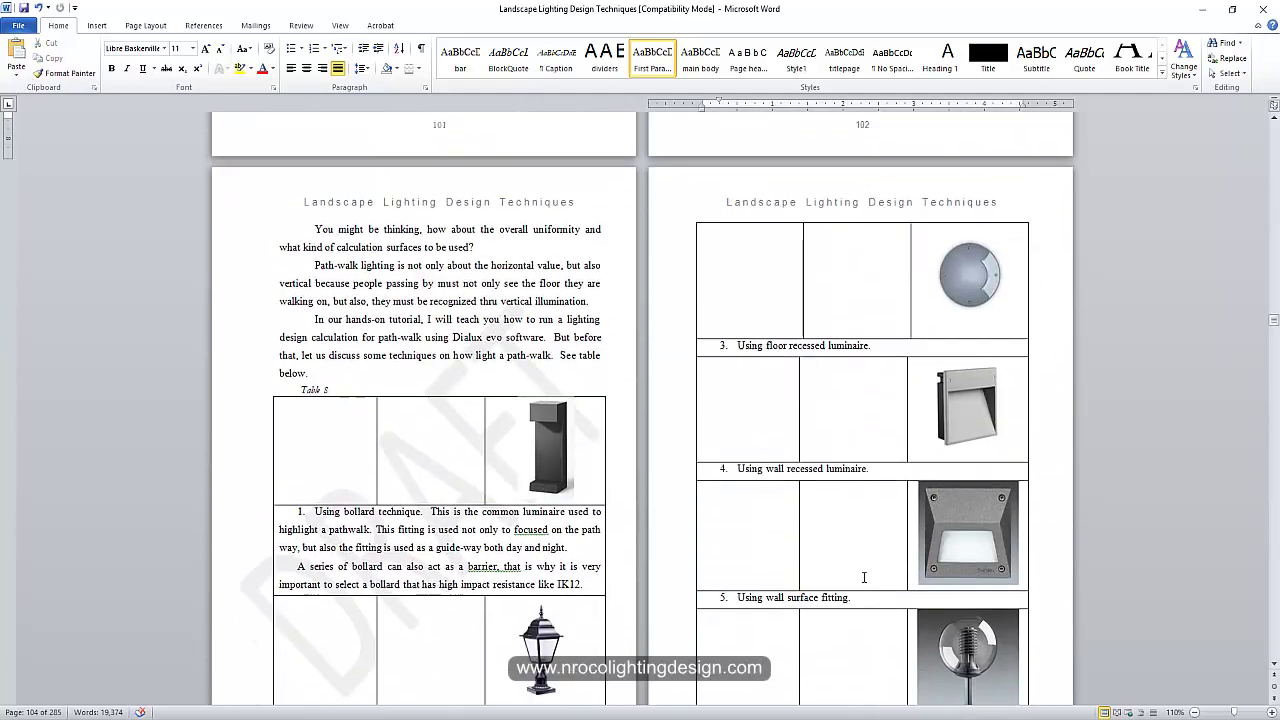
scroll(870, 574, "up", 4)
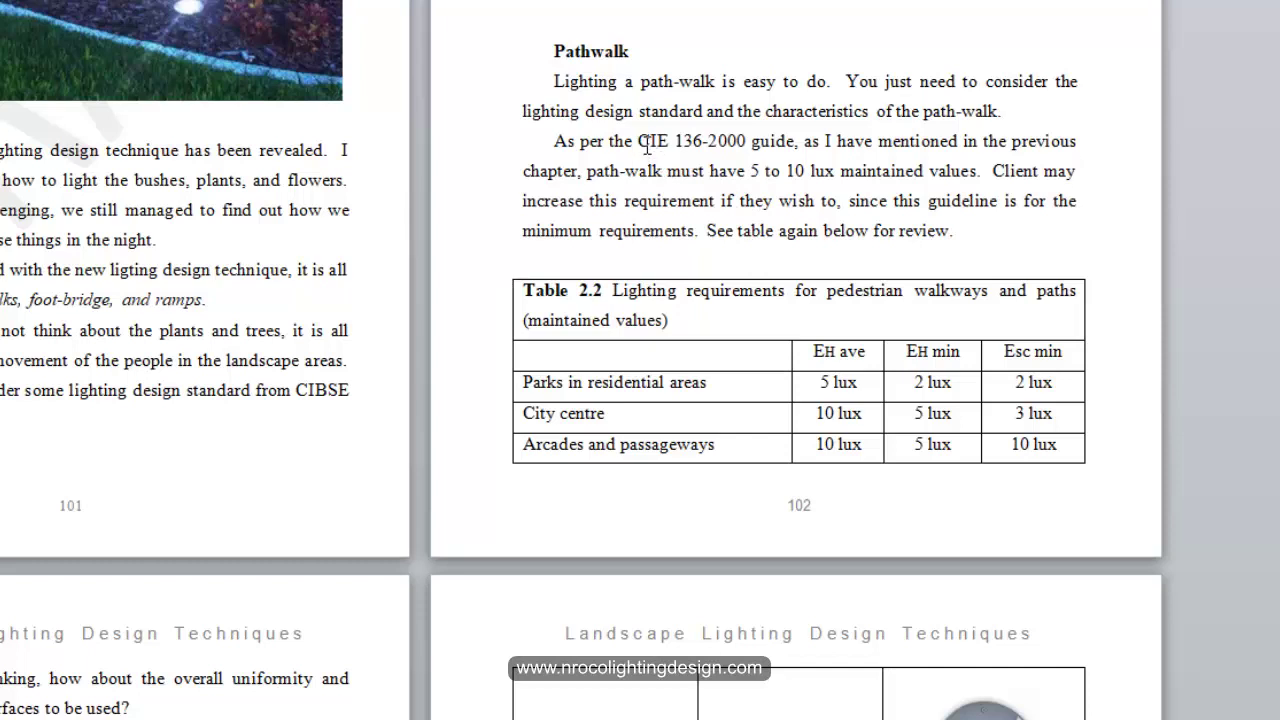
Step: Highlight the CIE 136-2000 reference in the Pathwalk text and the Esc min heading in Table 2.2 for review
left_click_drag(639, 141, 750, 144)
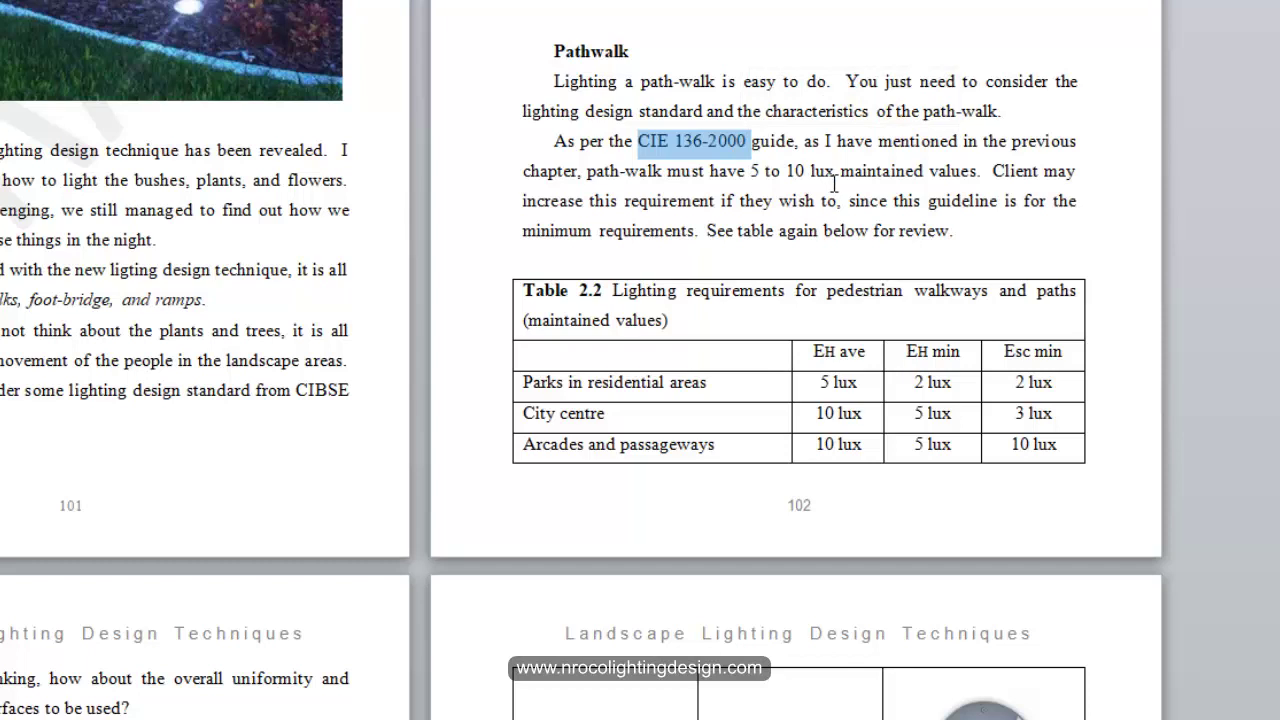
left_click(1081, 201)
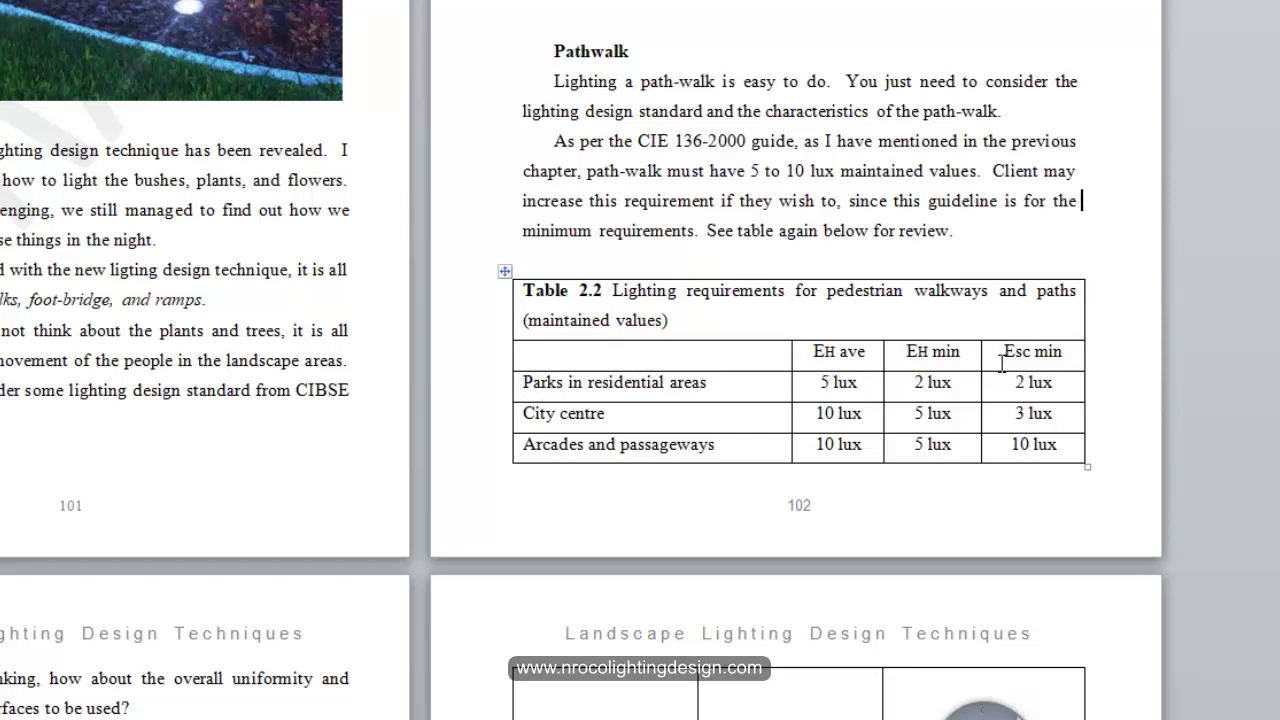
left_click_drag(1003, 358, 1063, 362)
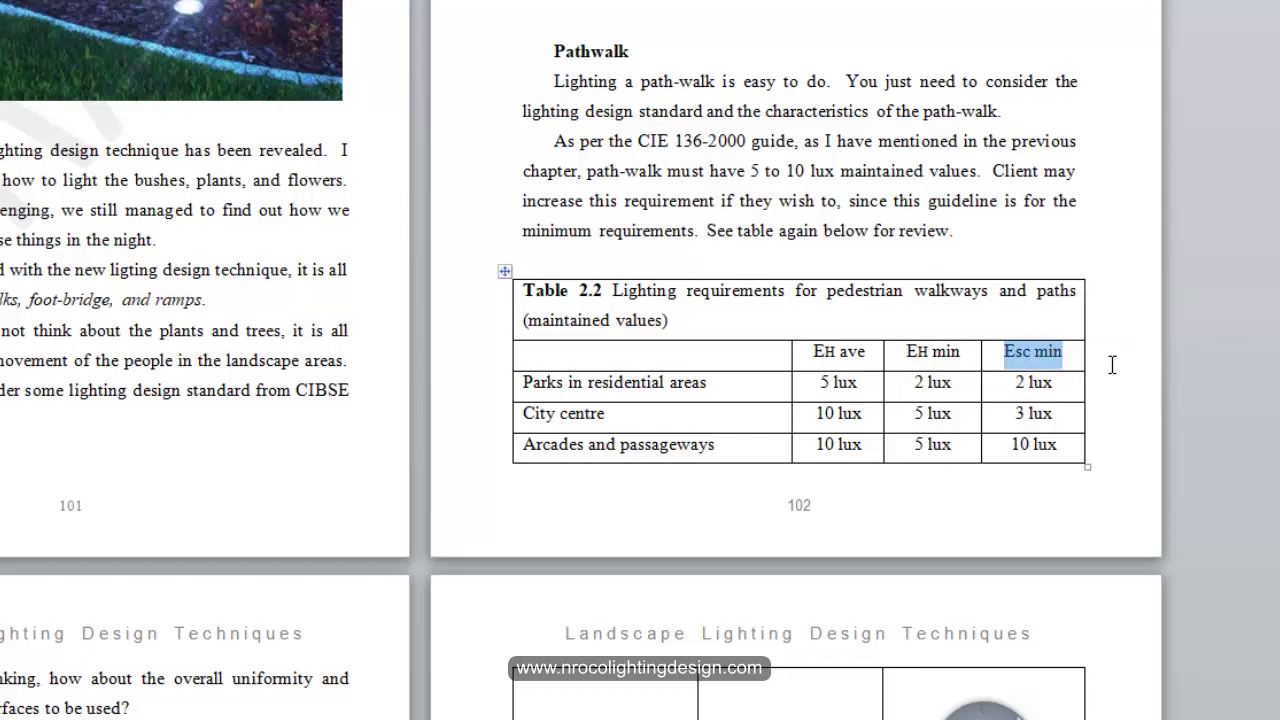
left_click(1108, 370)
left_click(1073, 357)
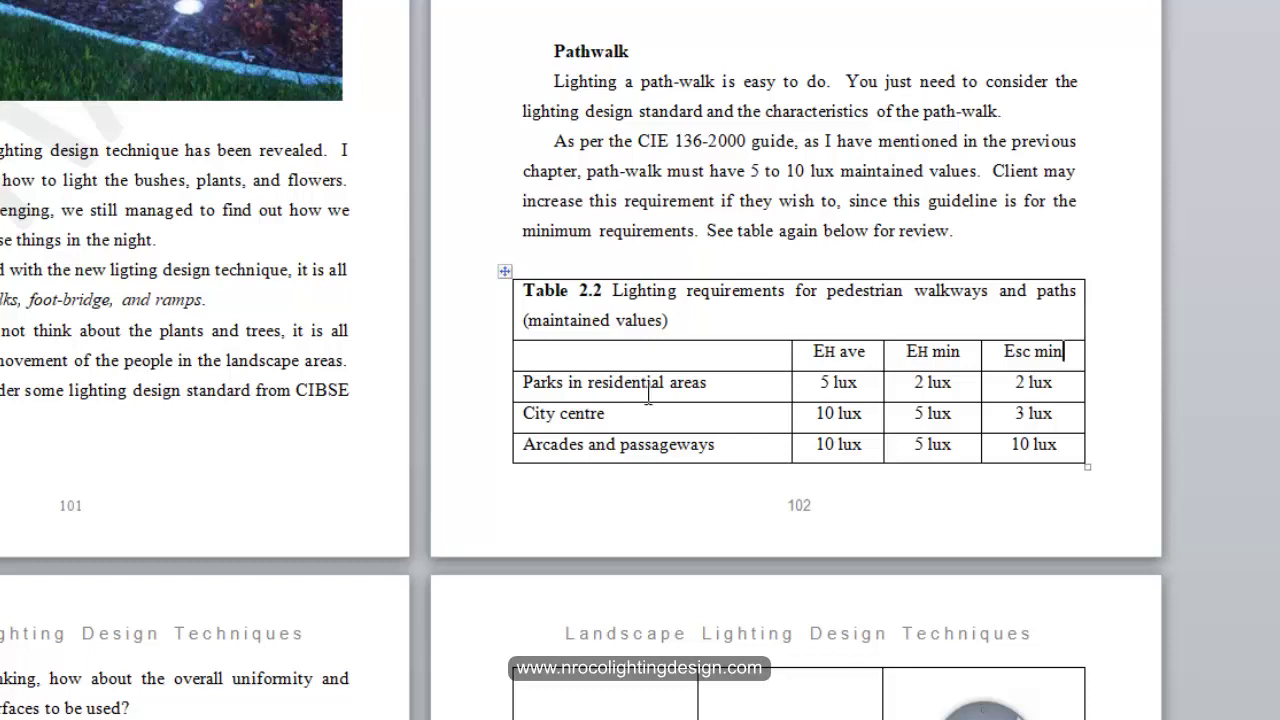
left_click_drag(1003, 352, 1071, 354)
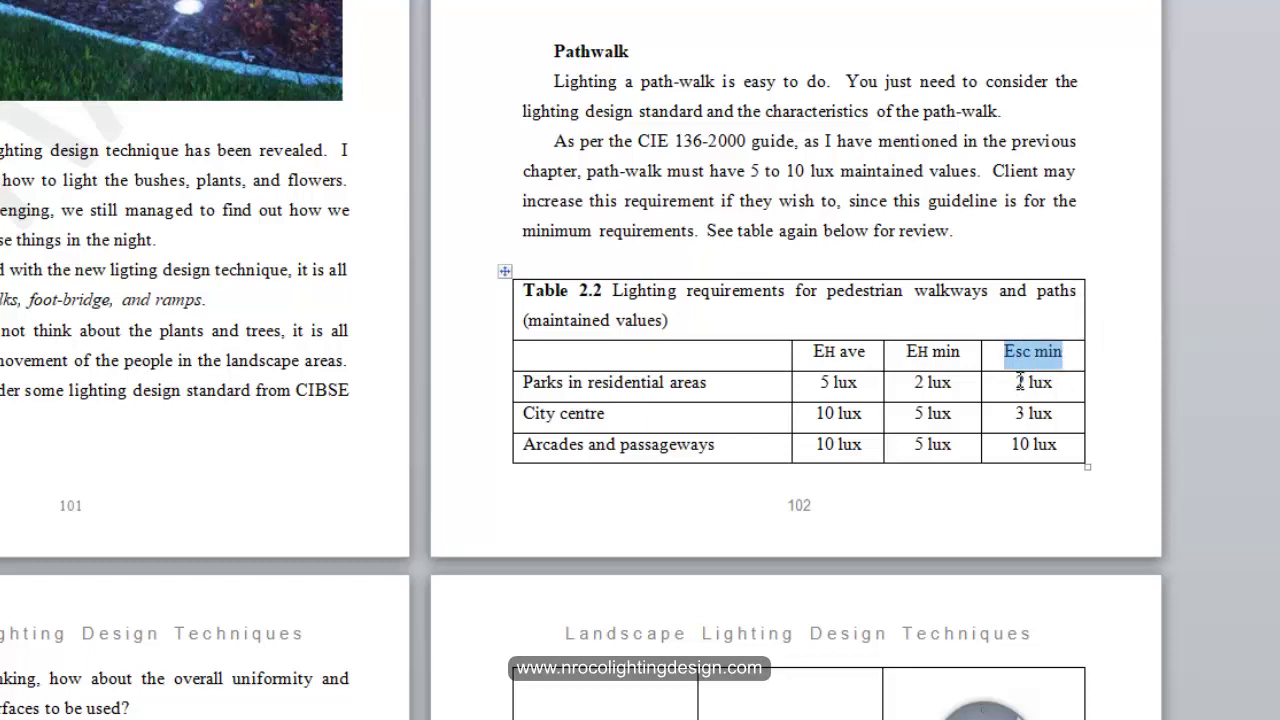
Step: Highlight the City centre label and the EH ave values of all three area types in Table 2.2
triple_click(607, 414)
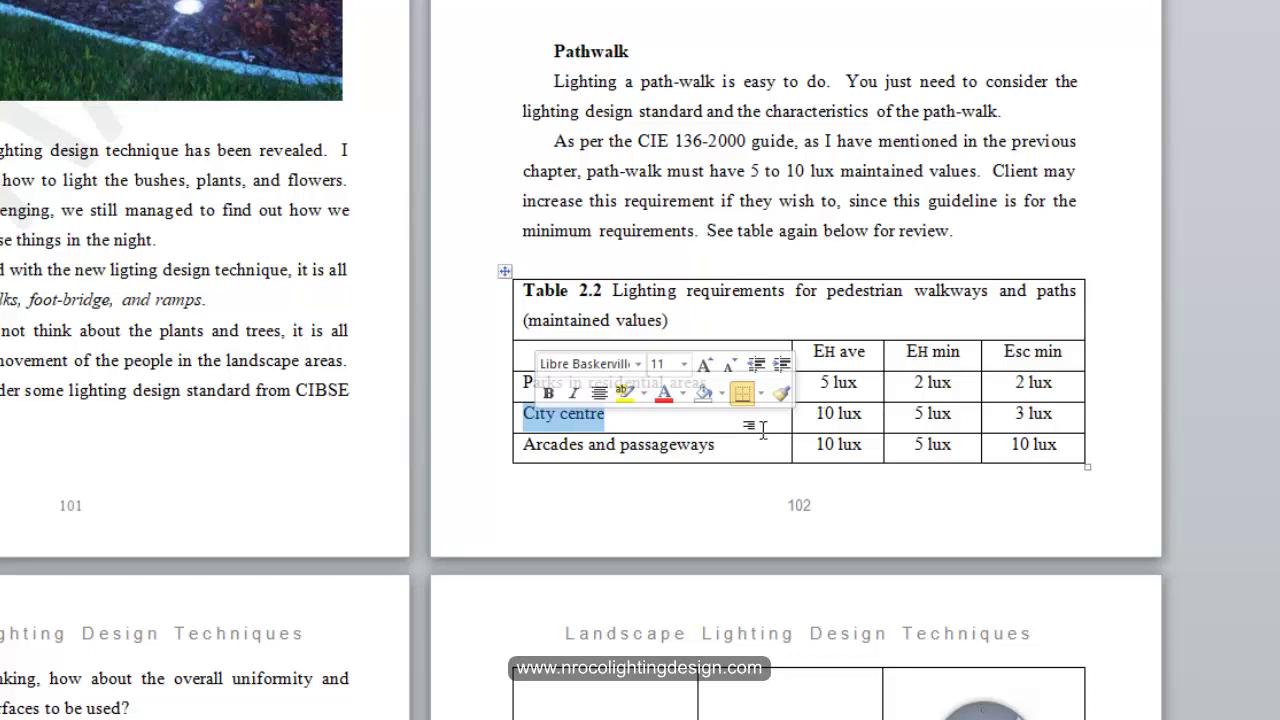
left_click(597, 446)
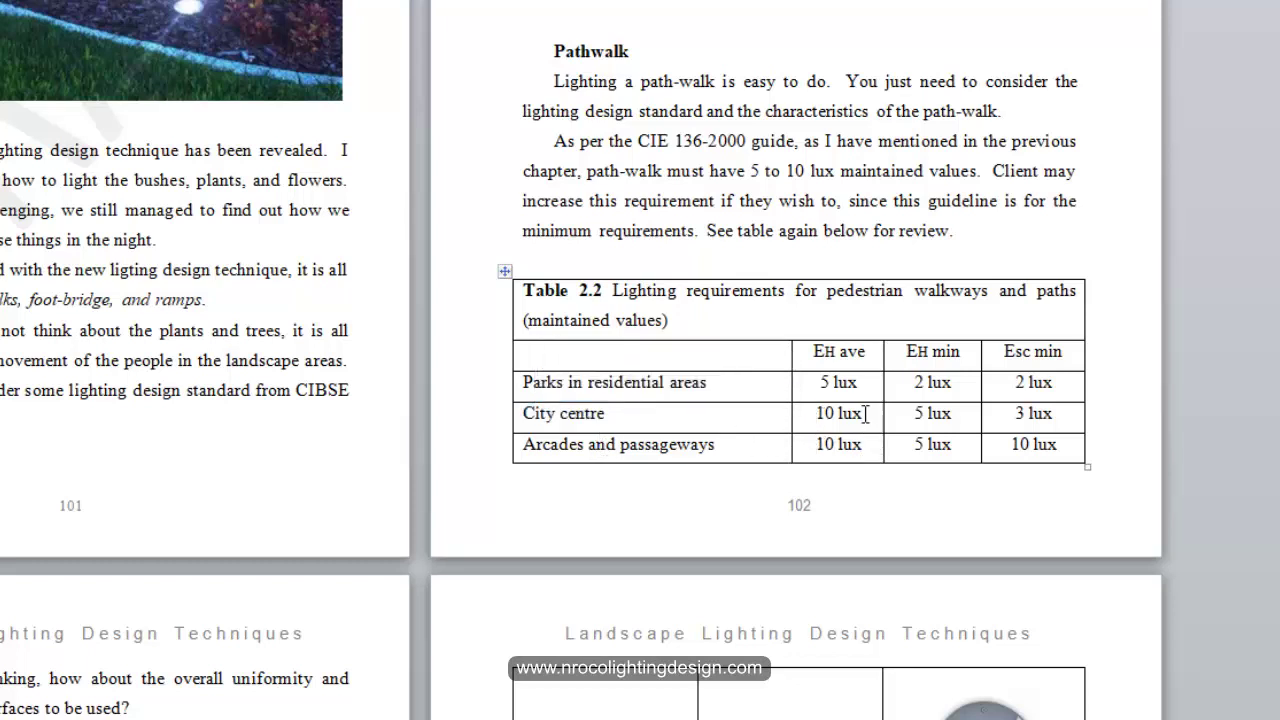
double_click(825, 382)
left_click_drag(848, 412, 871, 443)
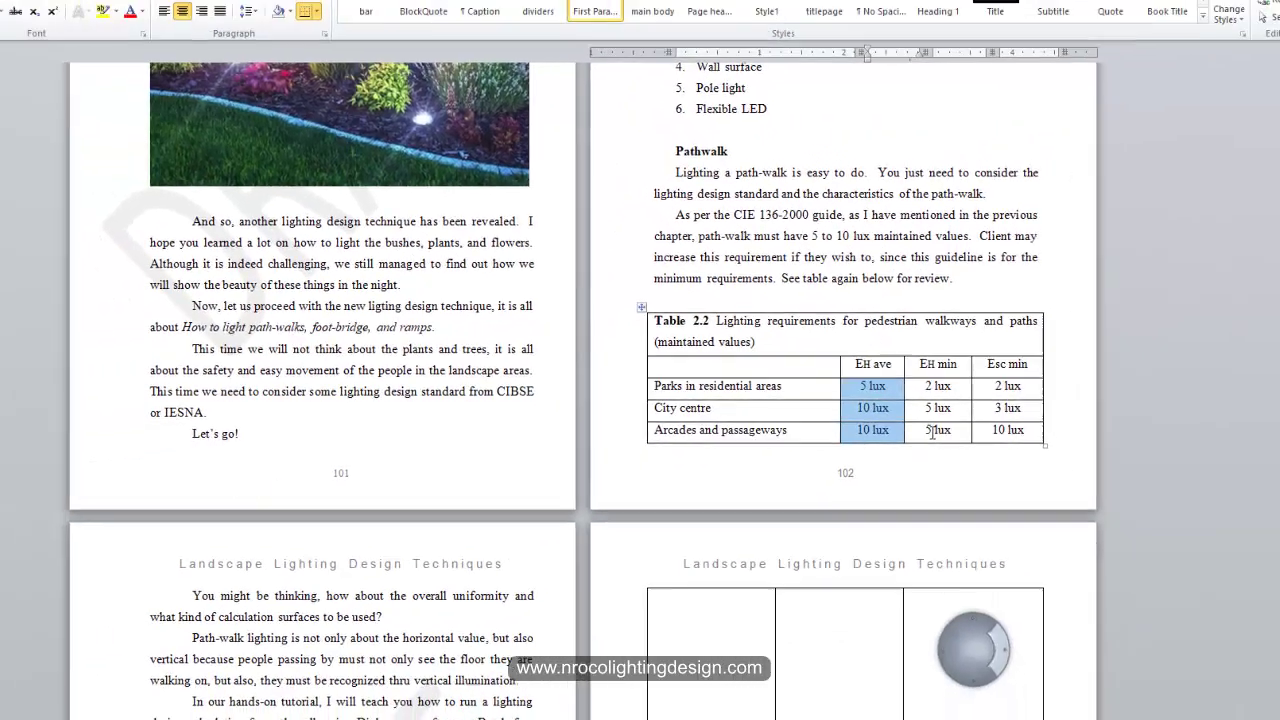
left_click(929, 444)
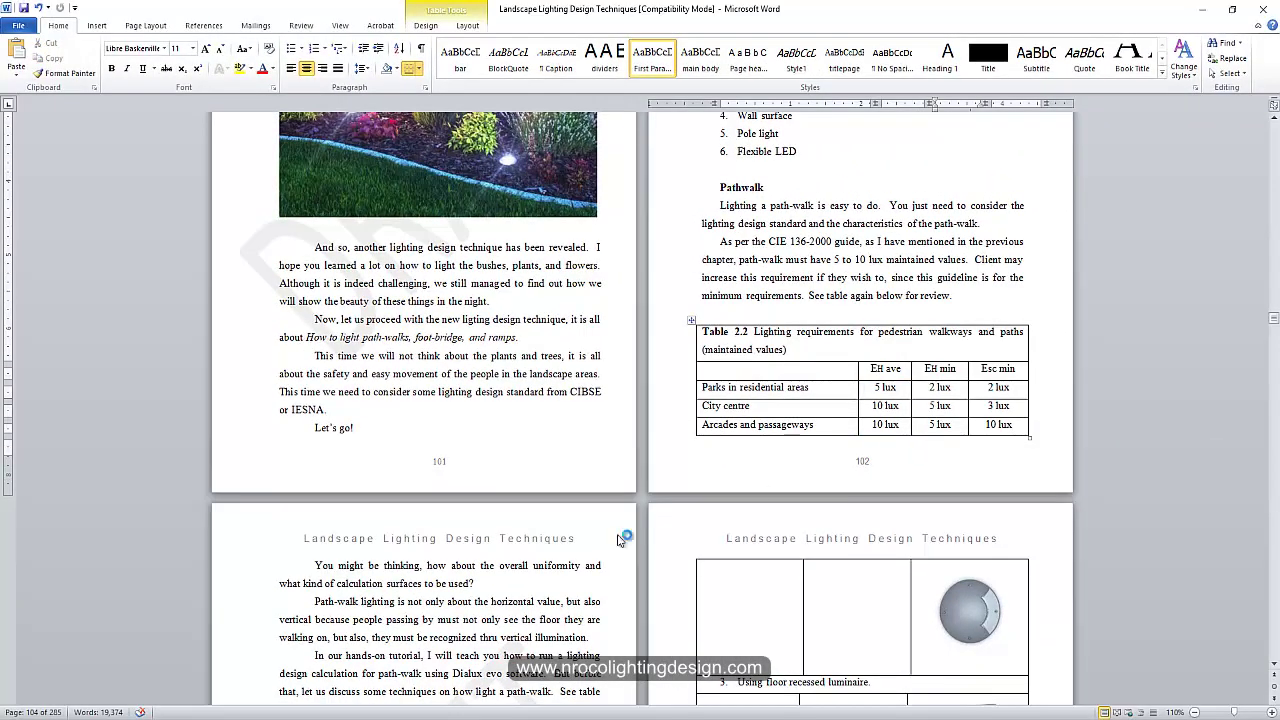
Step: Review the overall uniformity text and the Table 8 lighting techniques, from bollard to catenary or suspended luminaire
left_click(575, 584)
scroll(575, 586, "down", 1)
scroll(575, 590, "down", 4)
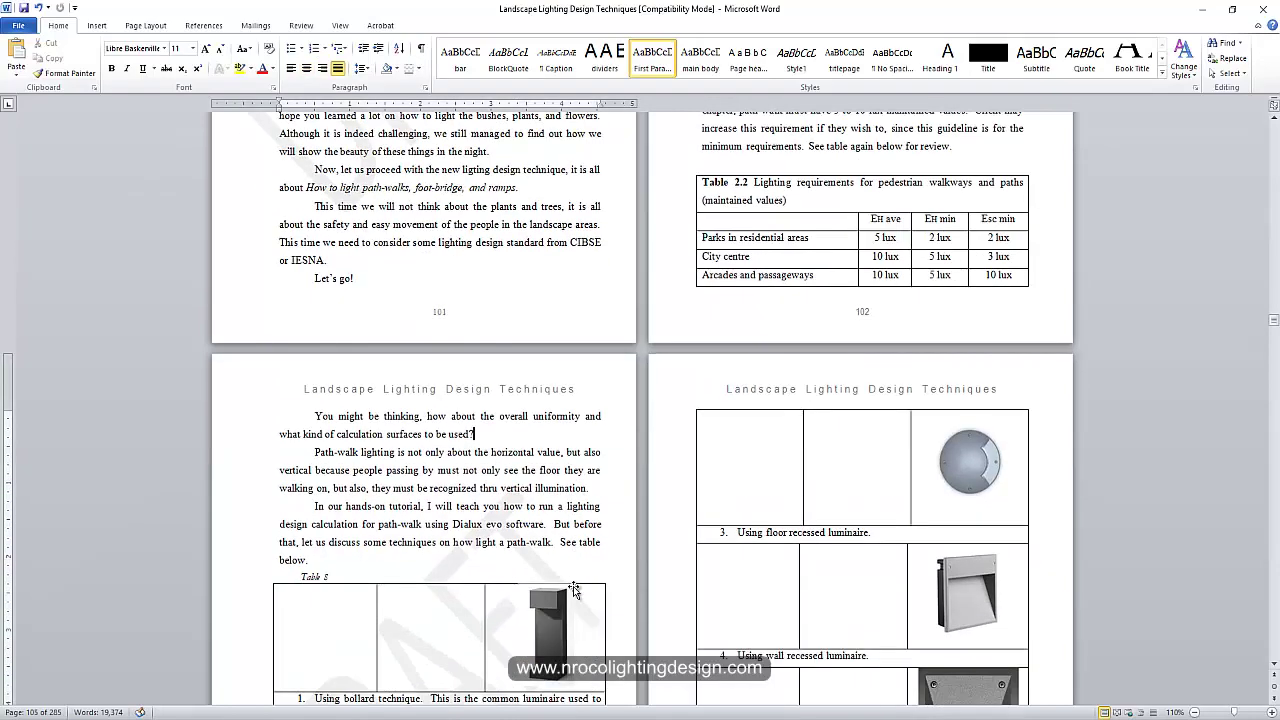
scroll(575, 592, "up", 6)
scroll(572, 593, "down", 9)
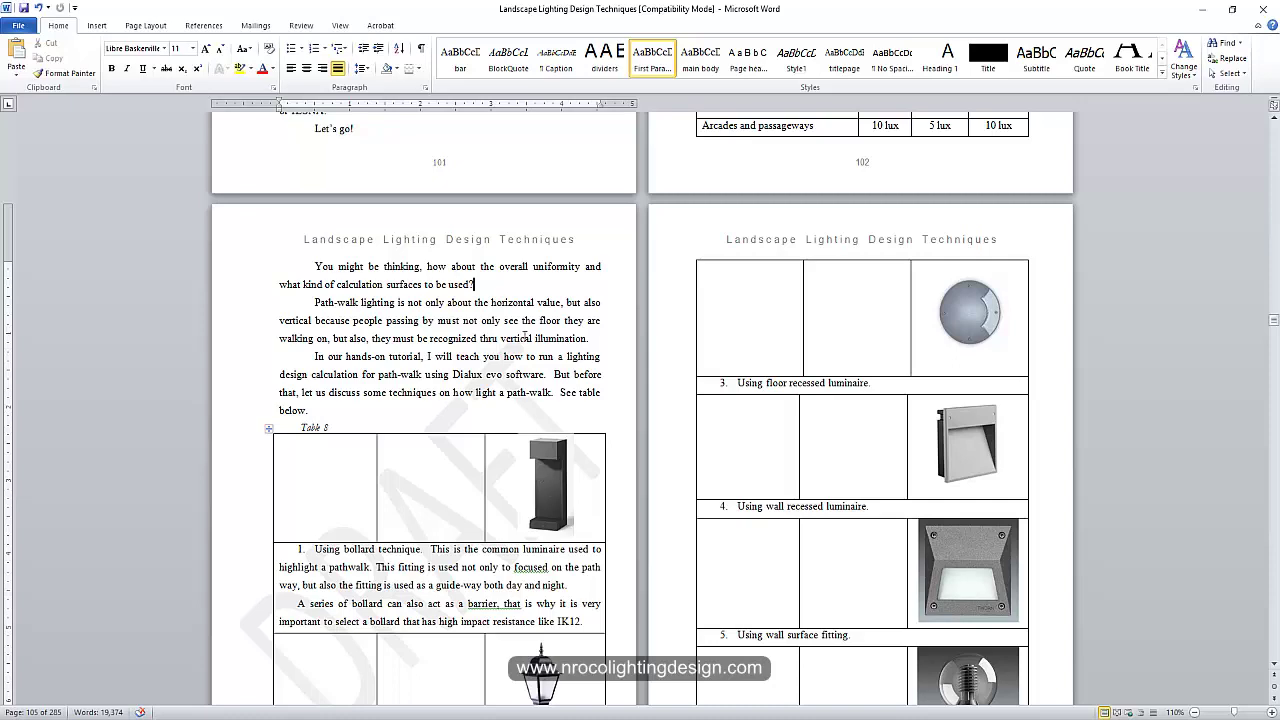
scroll(533, 392, "down", 3)
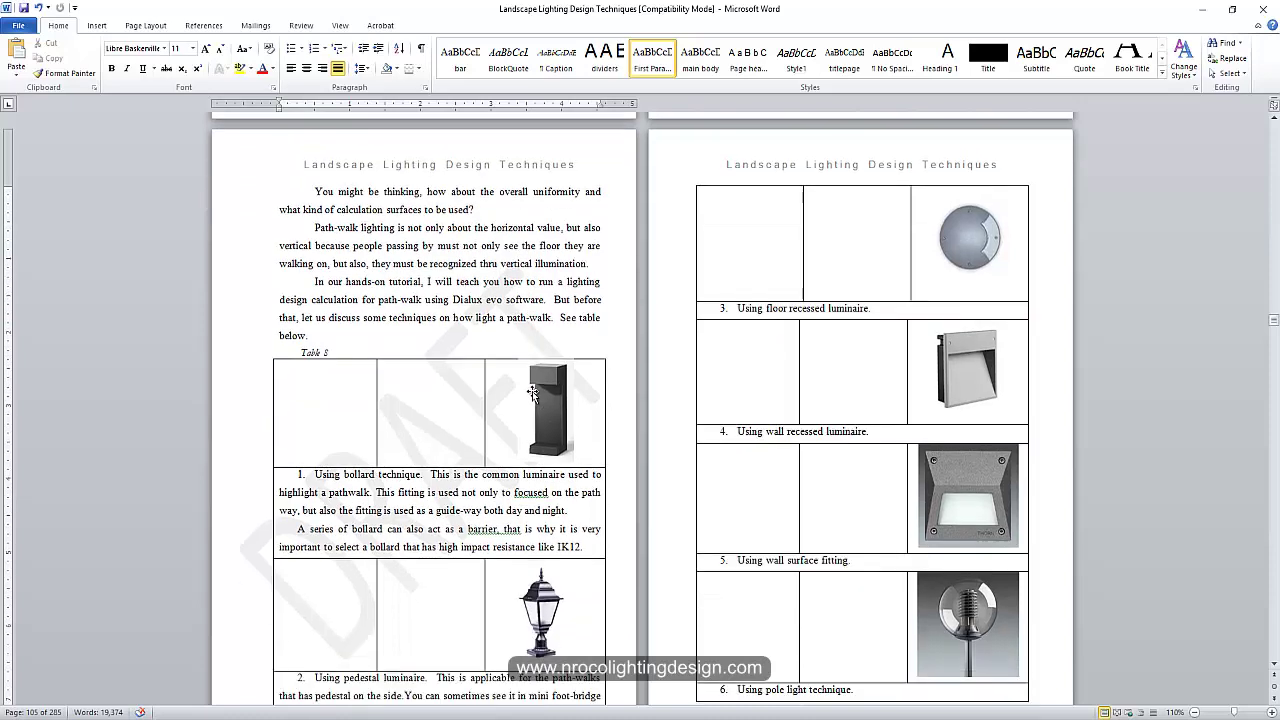
scroll(527, 476, "down", 2)
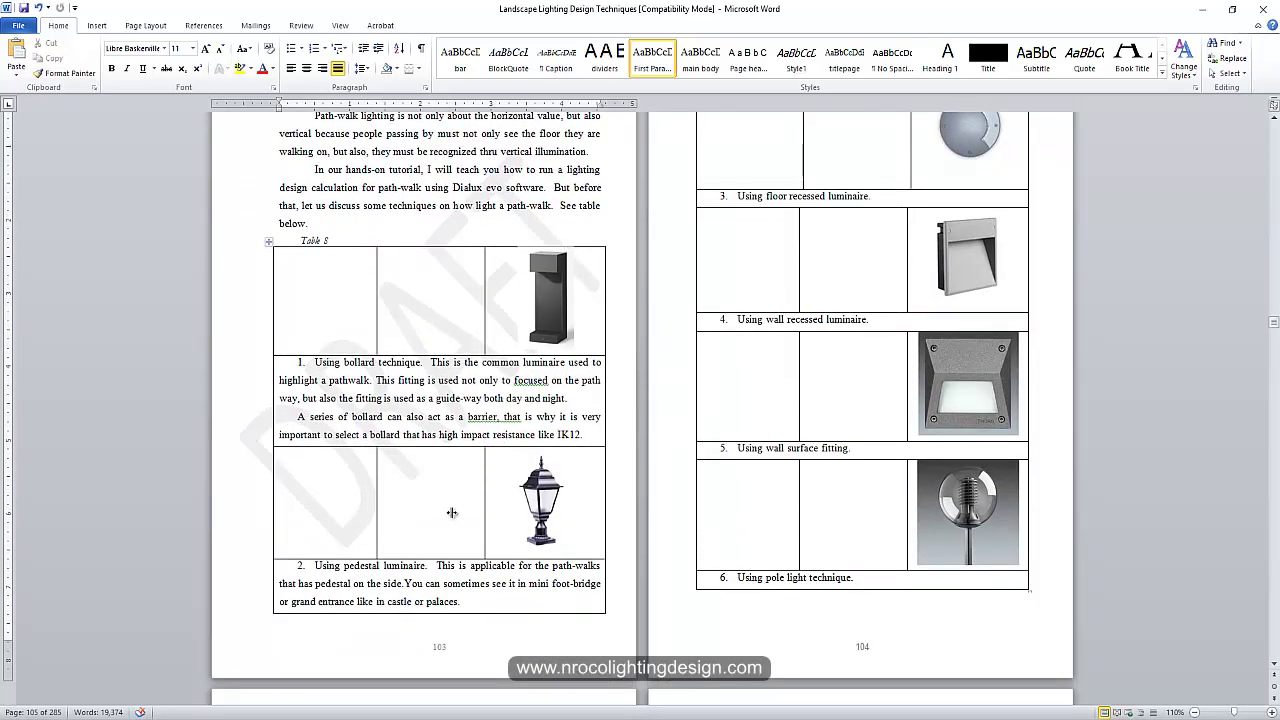
scroll(670, 518, "up", 3)
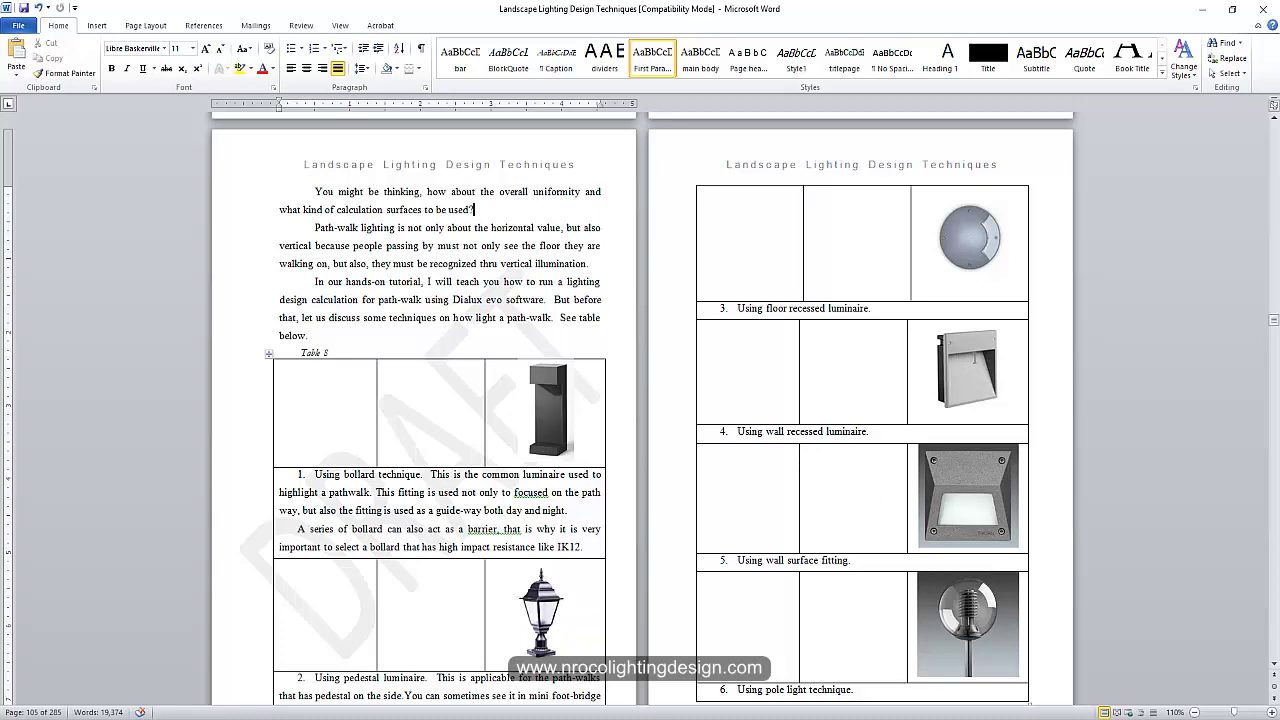
scroll(640, 410, "down", 2)
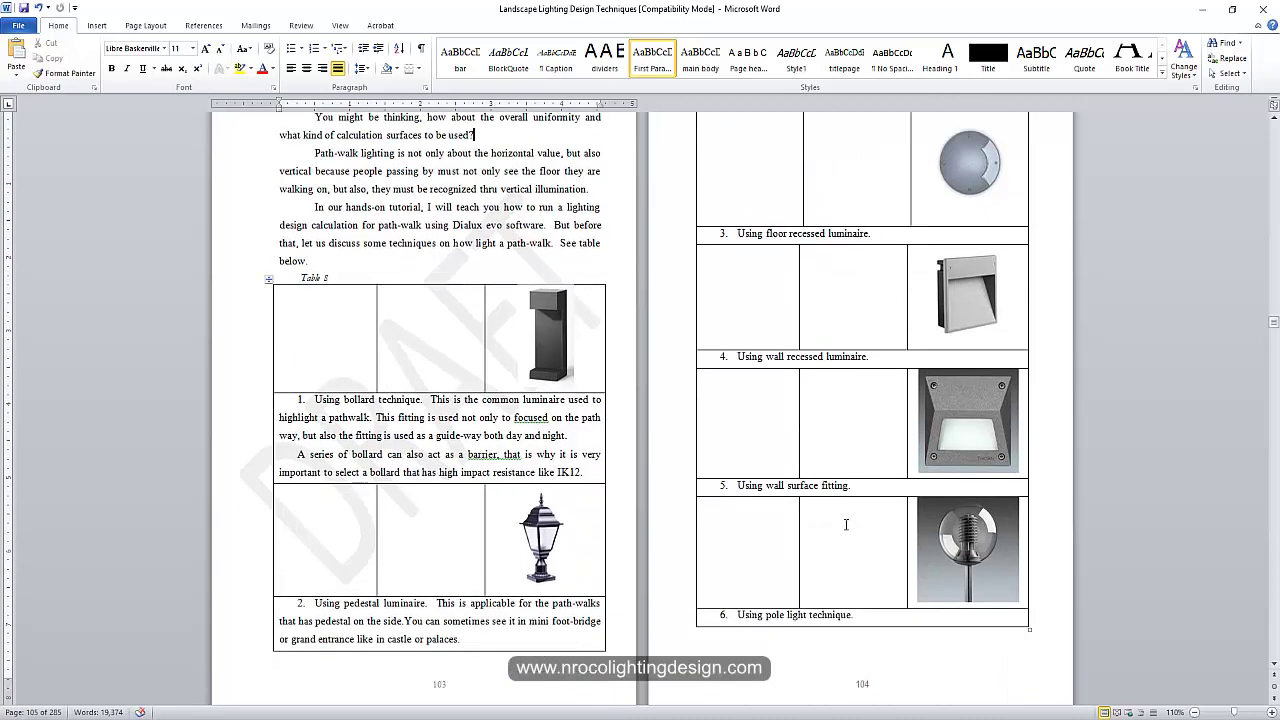
scroll(846, 524, "down", 3)
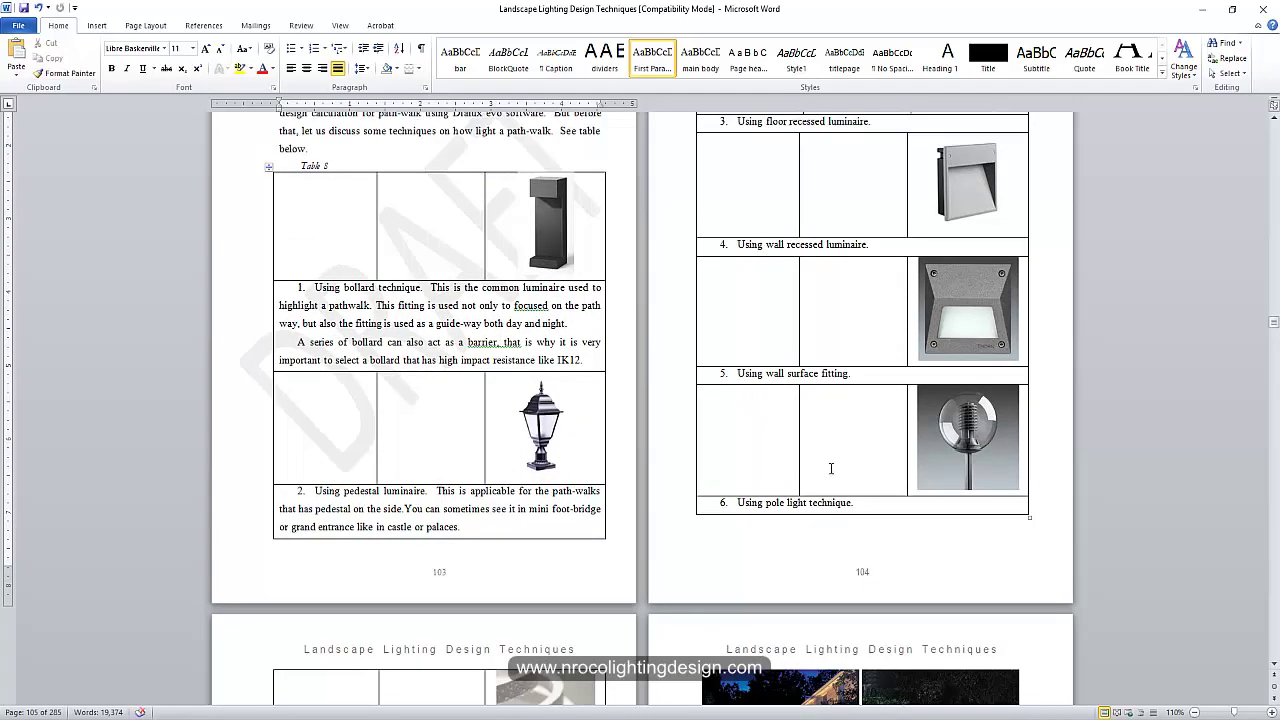
scroll(812, 497, "down", 2)
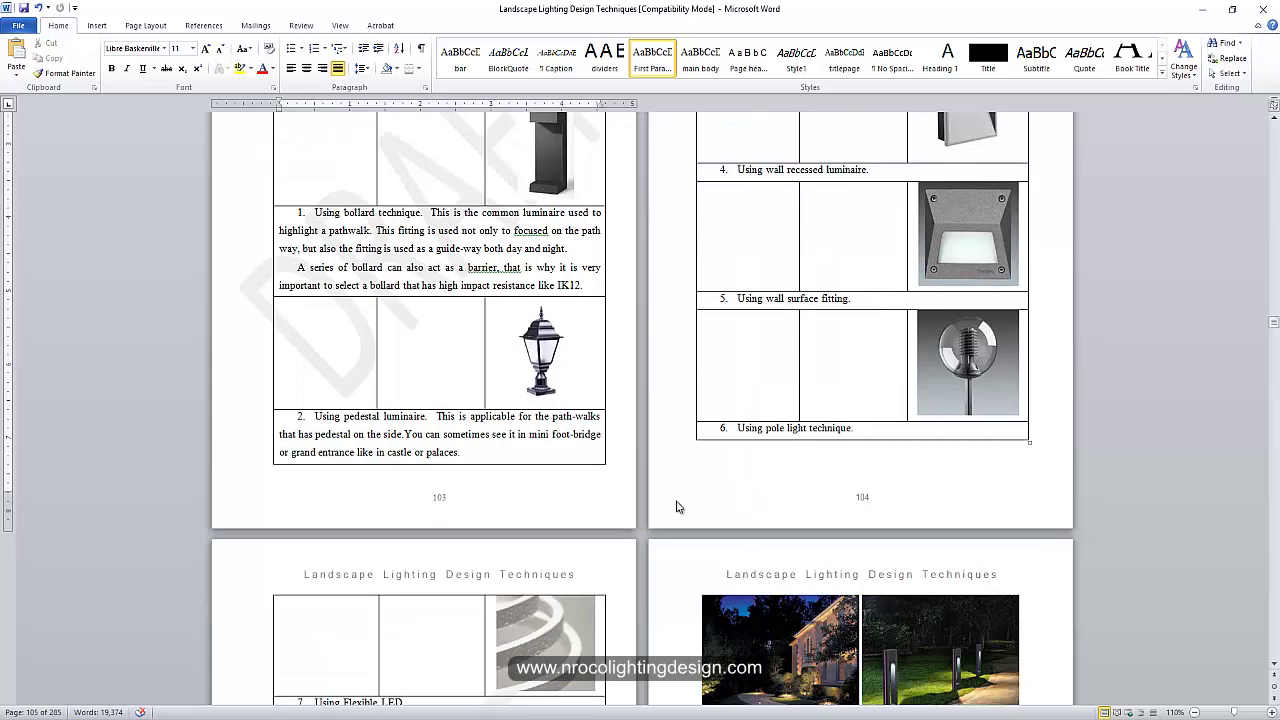
scroll(626, 596, "down", 5)
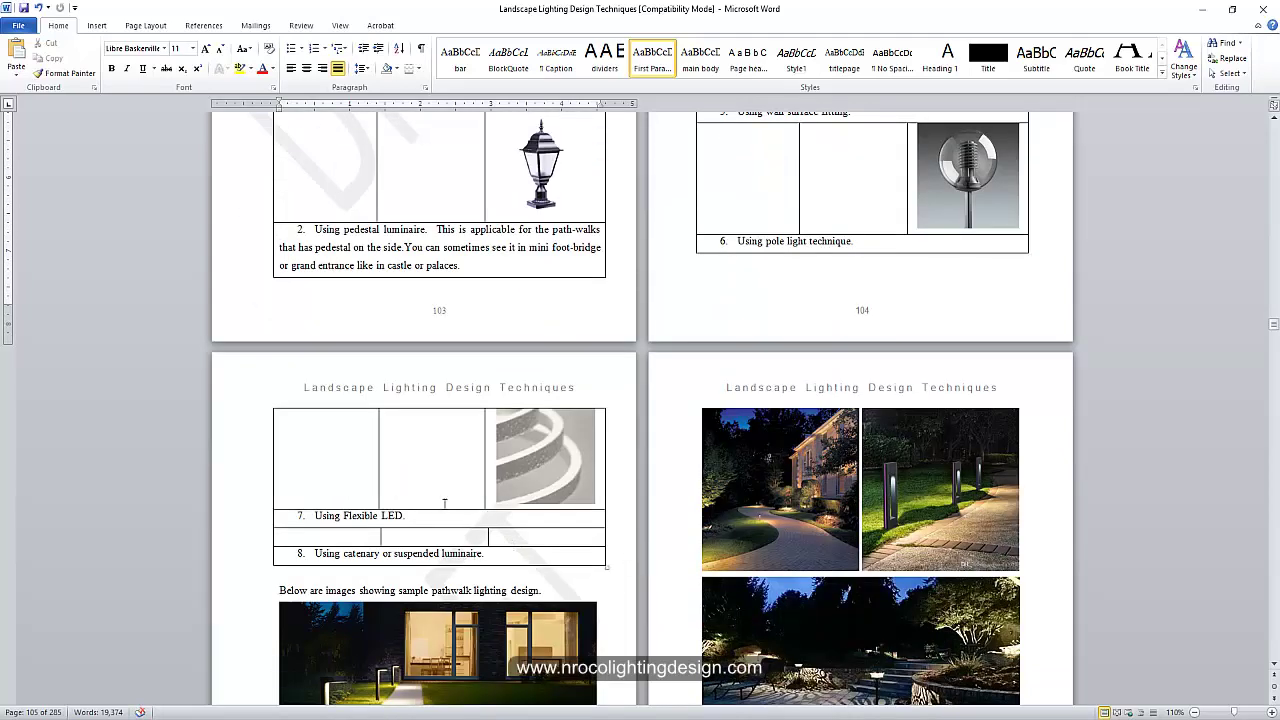
Step: Examine the sample pathwalk lighting design images on pages 105 to 108
scroll(444, 513, "down", 5)
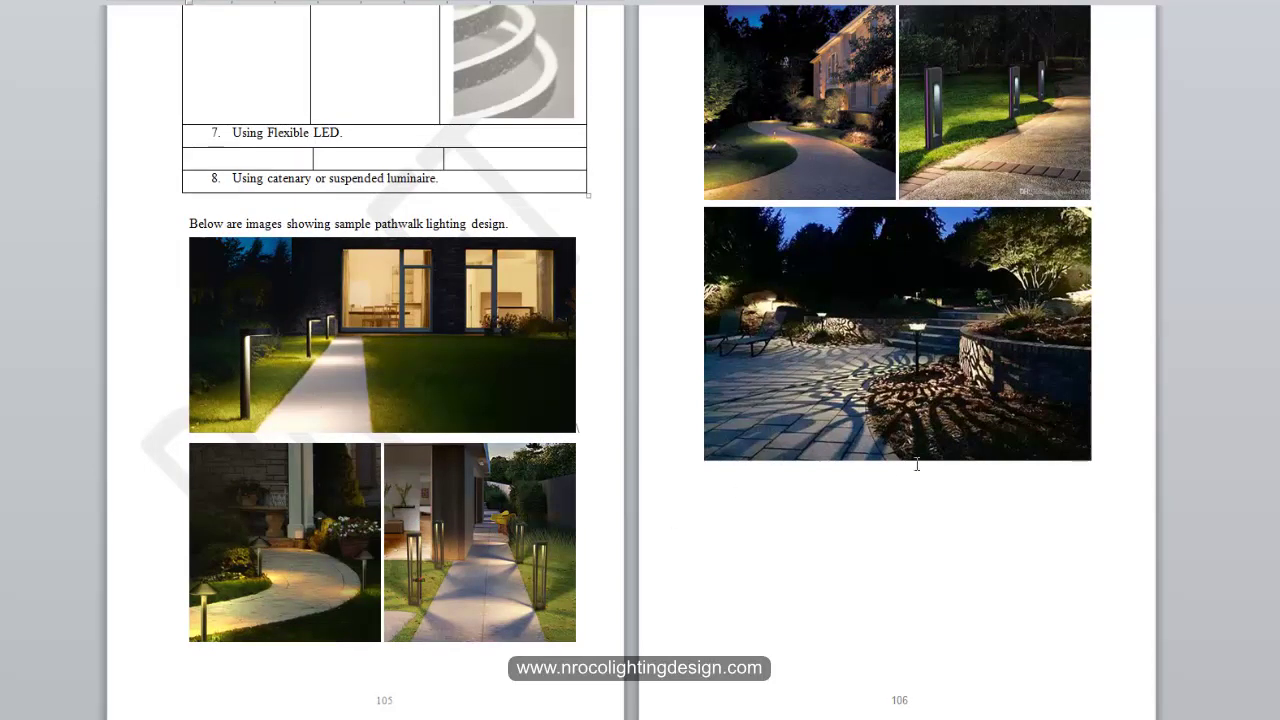
scroll(916, 464, "up", 2)
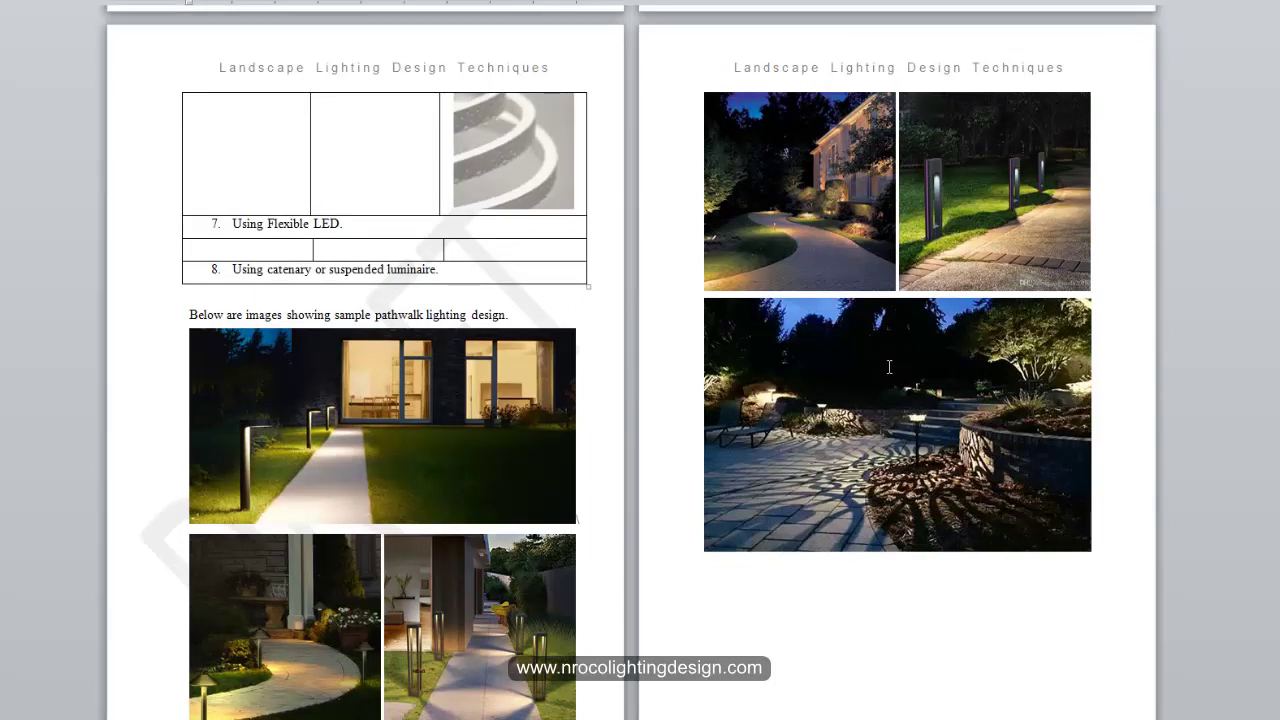
scroll(780, 450, "down", 10)
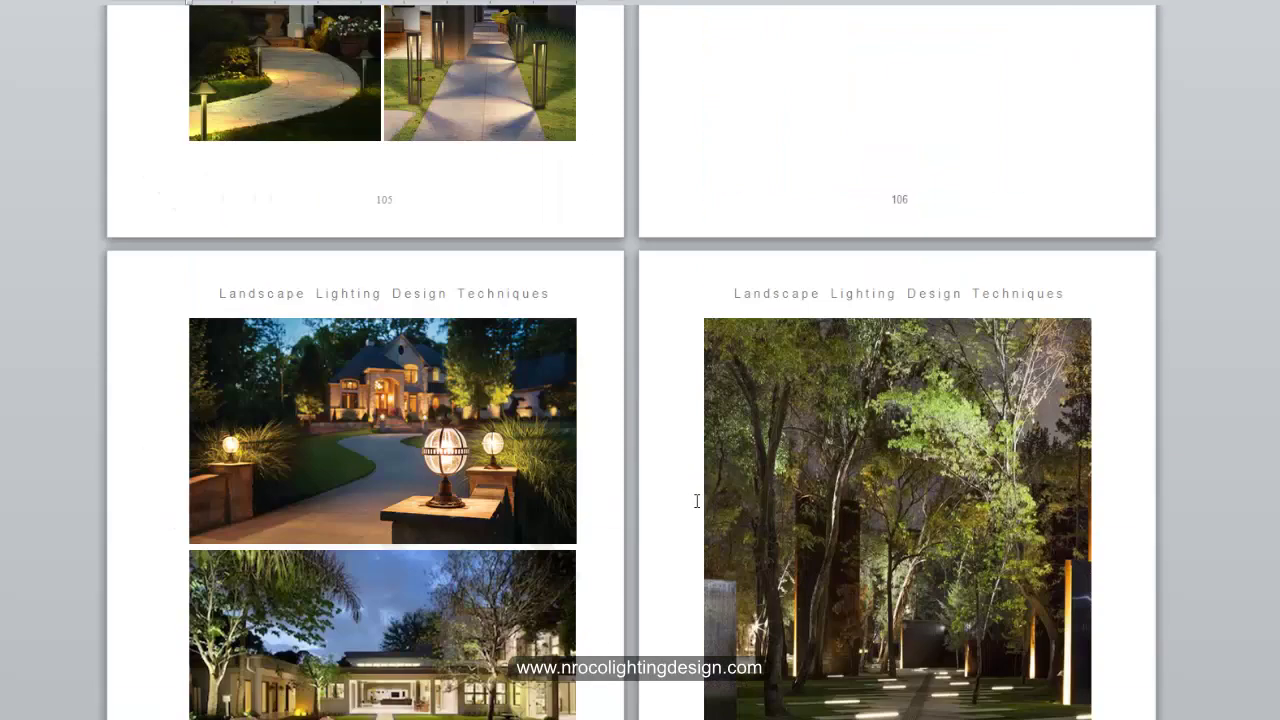
scroll(704, 447, "up", 10)
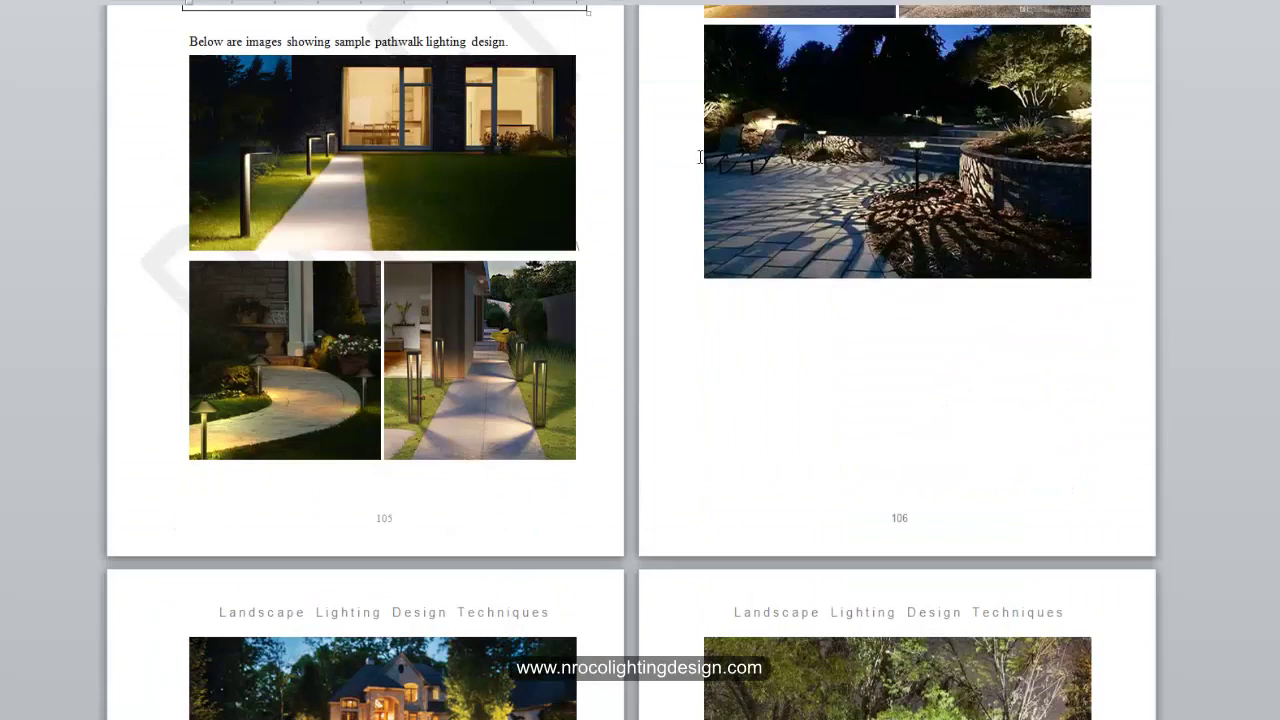
scroll(606, 331, "up", 4)
scroll(614, 457, "down", 3)
scroll(611, 445, "up", 2)
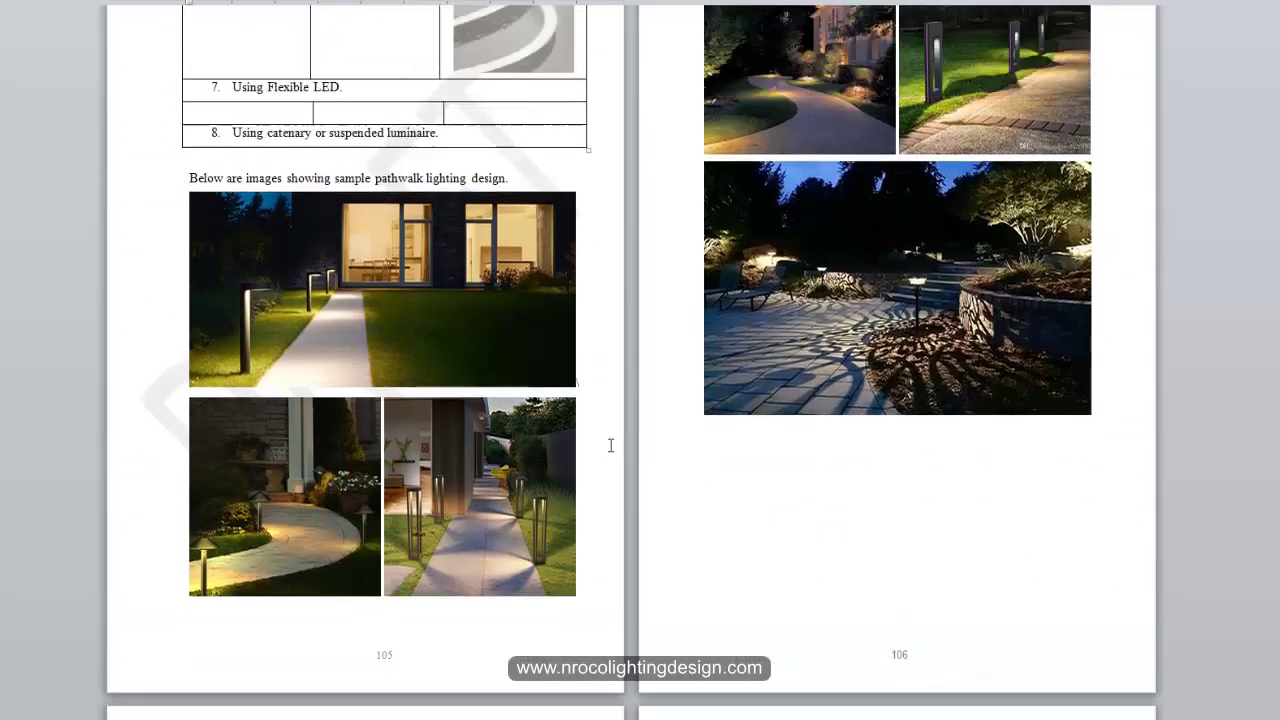
Step: Examine the remaining sample pathwalk lighting images, from page 107 up to the Footbridge section
scroll(609, 449, "down", 5)
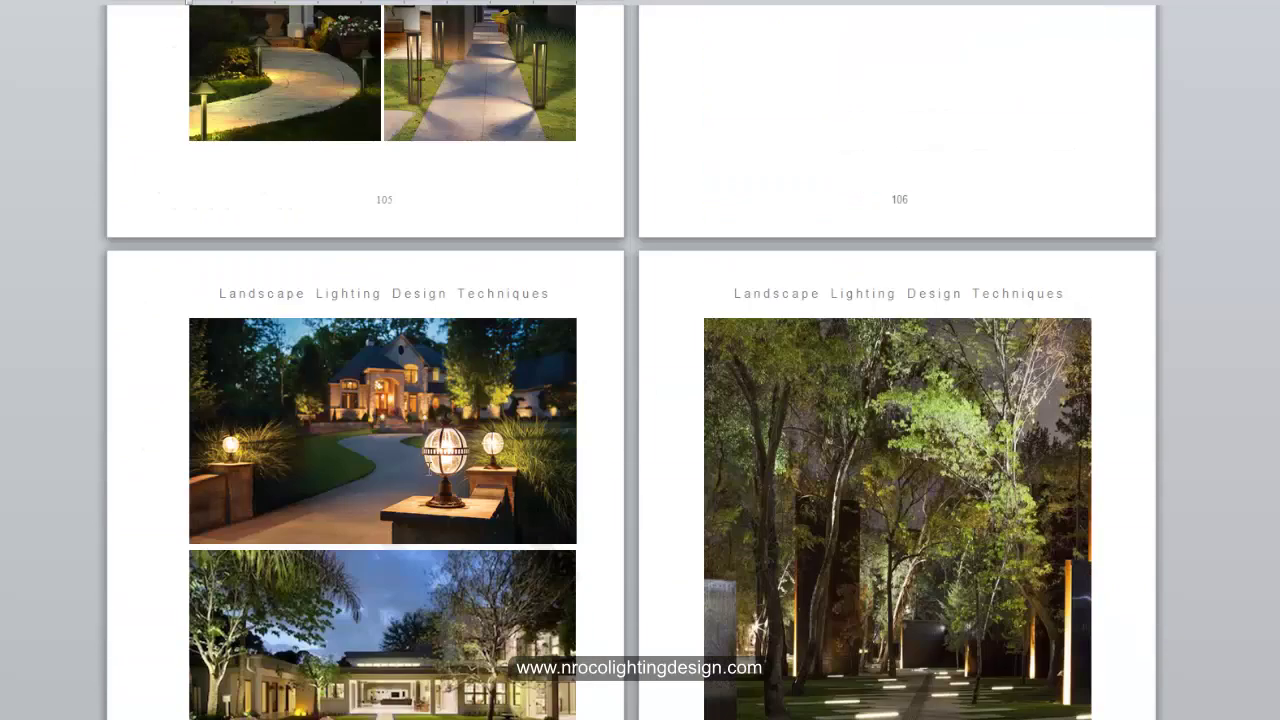
scroll(609, 449, "down", 2)
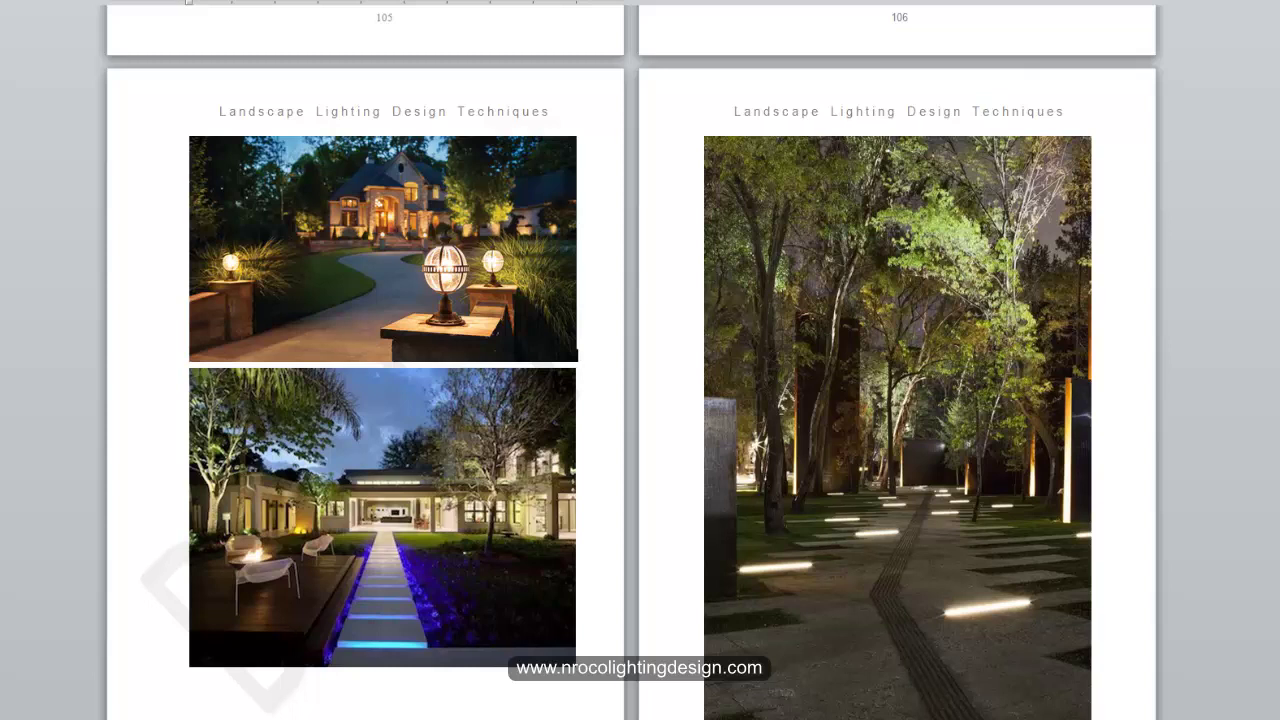
scroll(1081, 403, "down", 1)
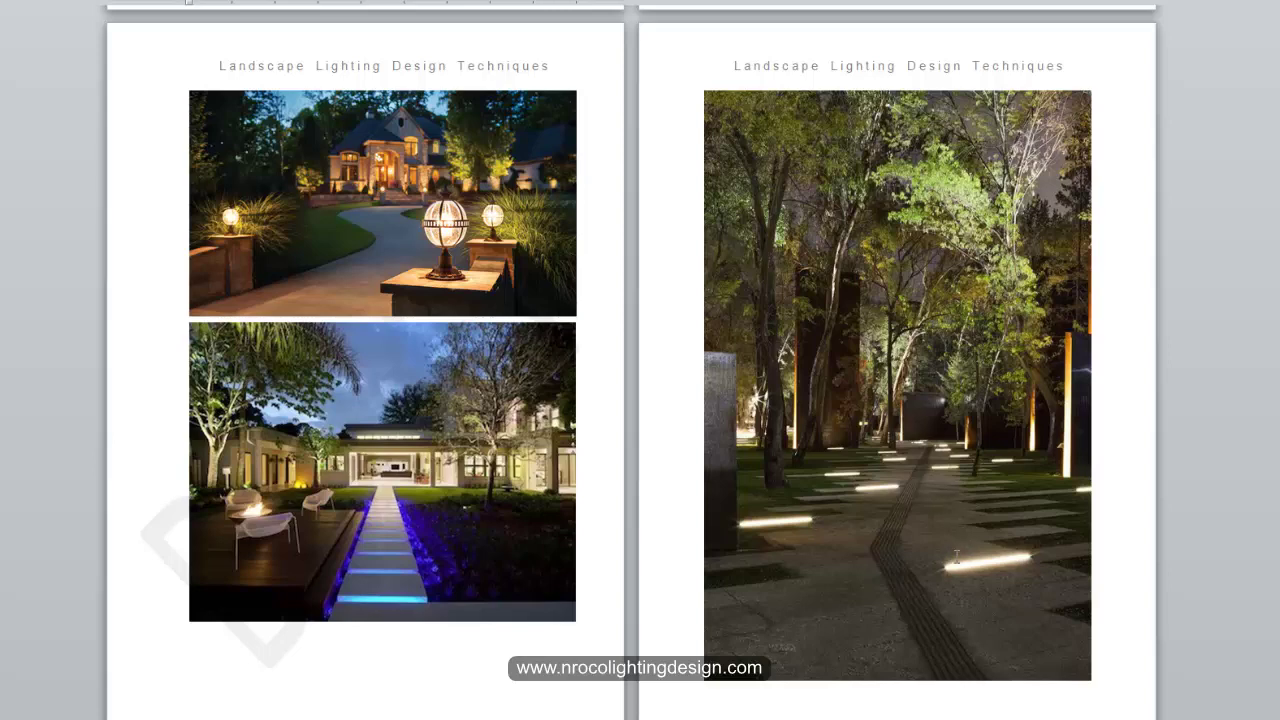
scroll(651, 594, "down", 10)
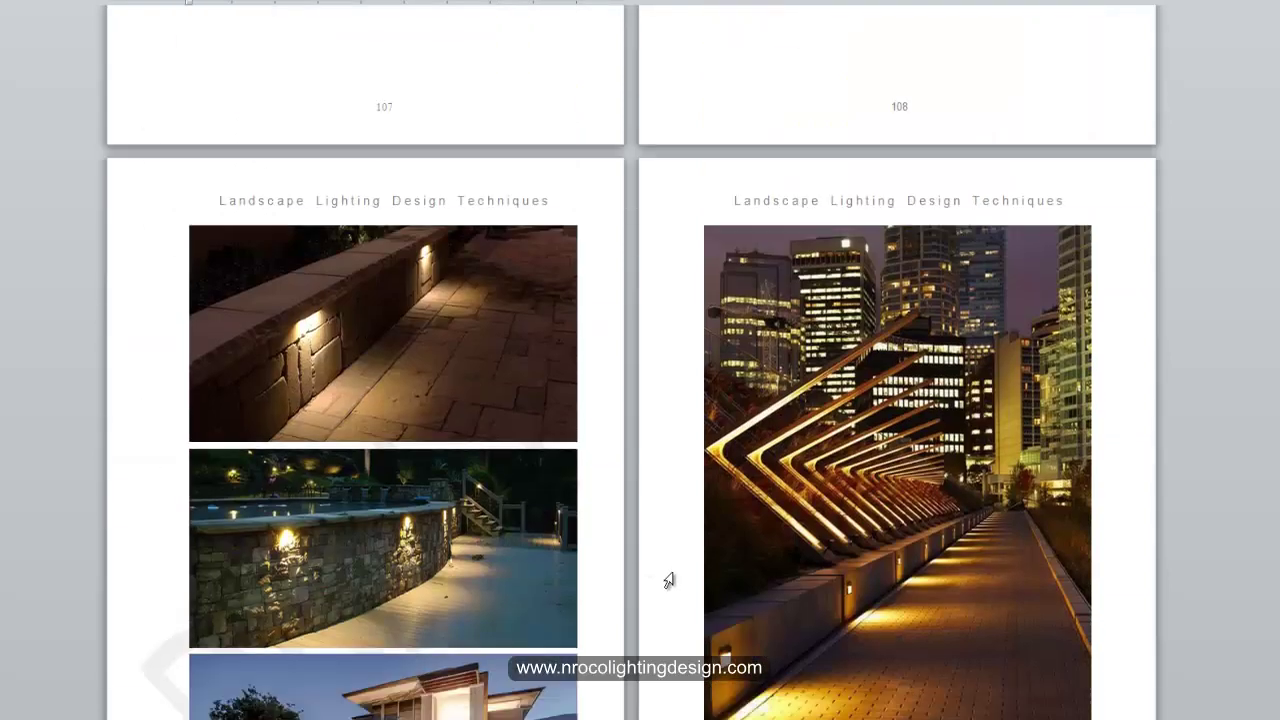
scroll(669, 581, "down", 2)
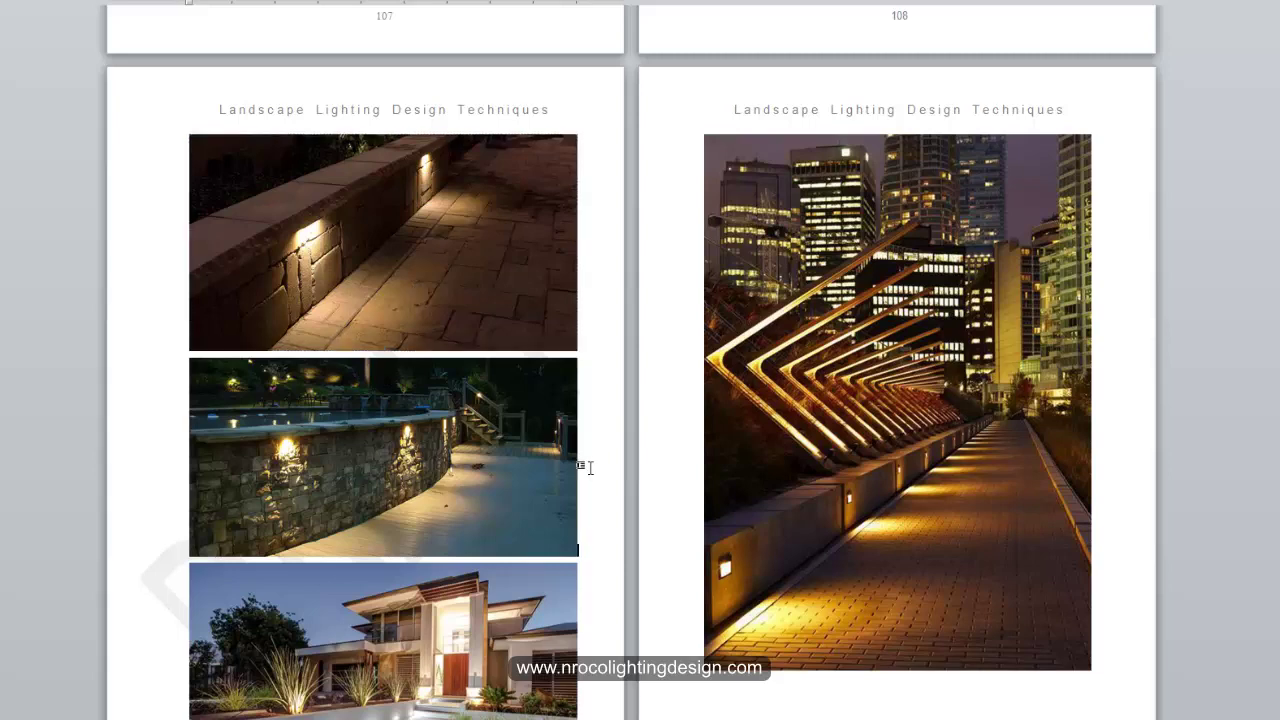
scroll(592, 466, "down", 4)
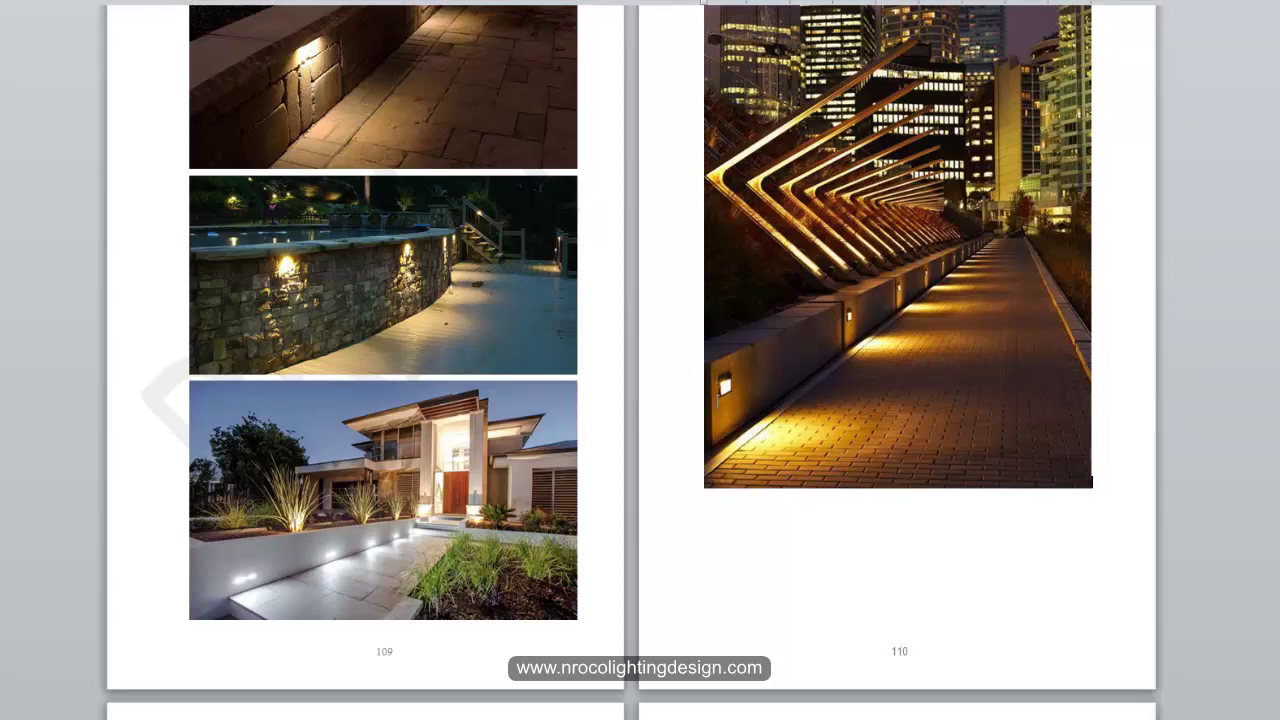
scroll(860, 400, "down", 10)
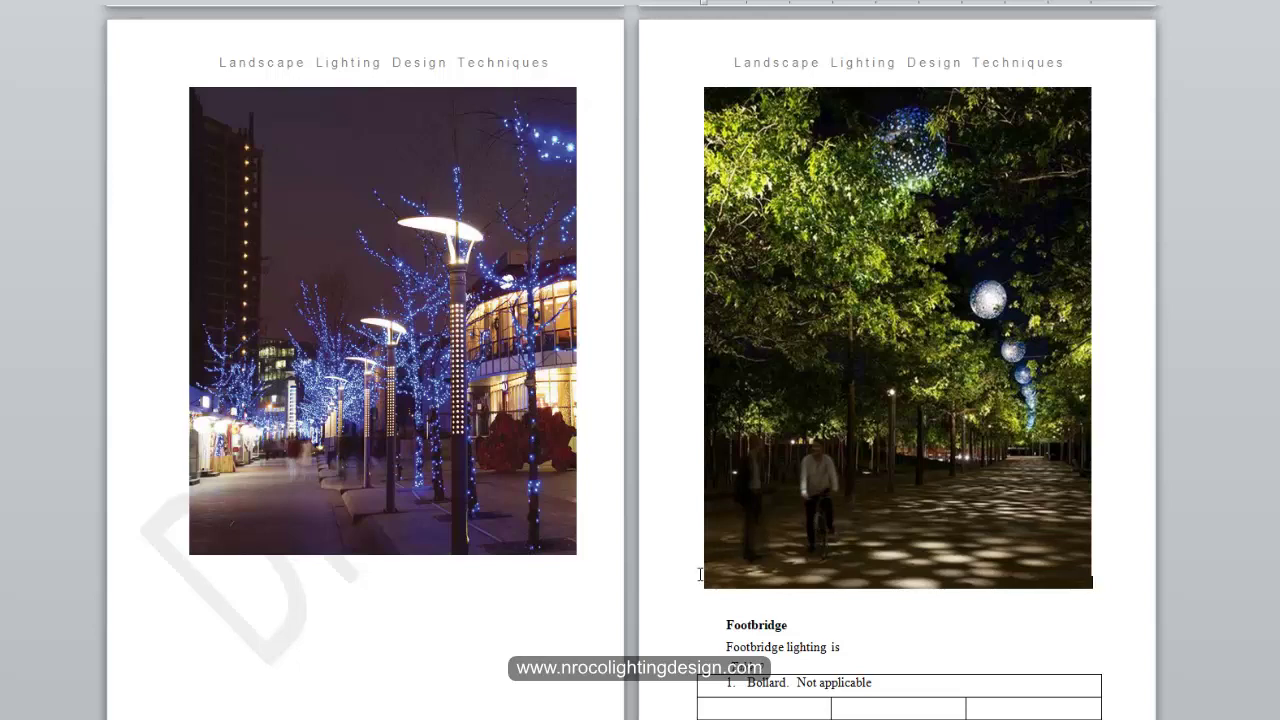
left_click(536, 664)
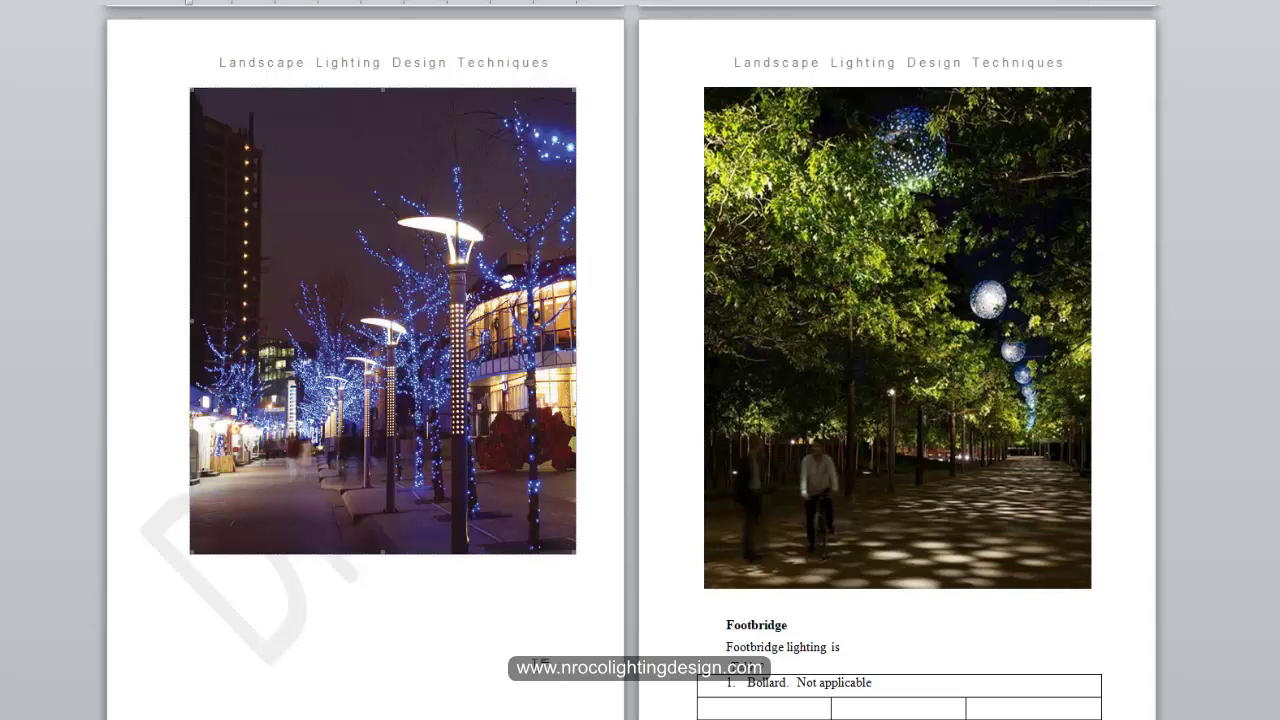
Step: Look back over the sample pathwalk images on pages 105 to 110, from post lights to recessed wall lights
scroll(627, 577, "up", 15)
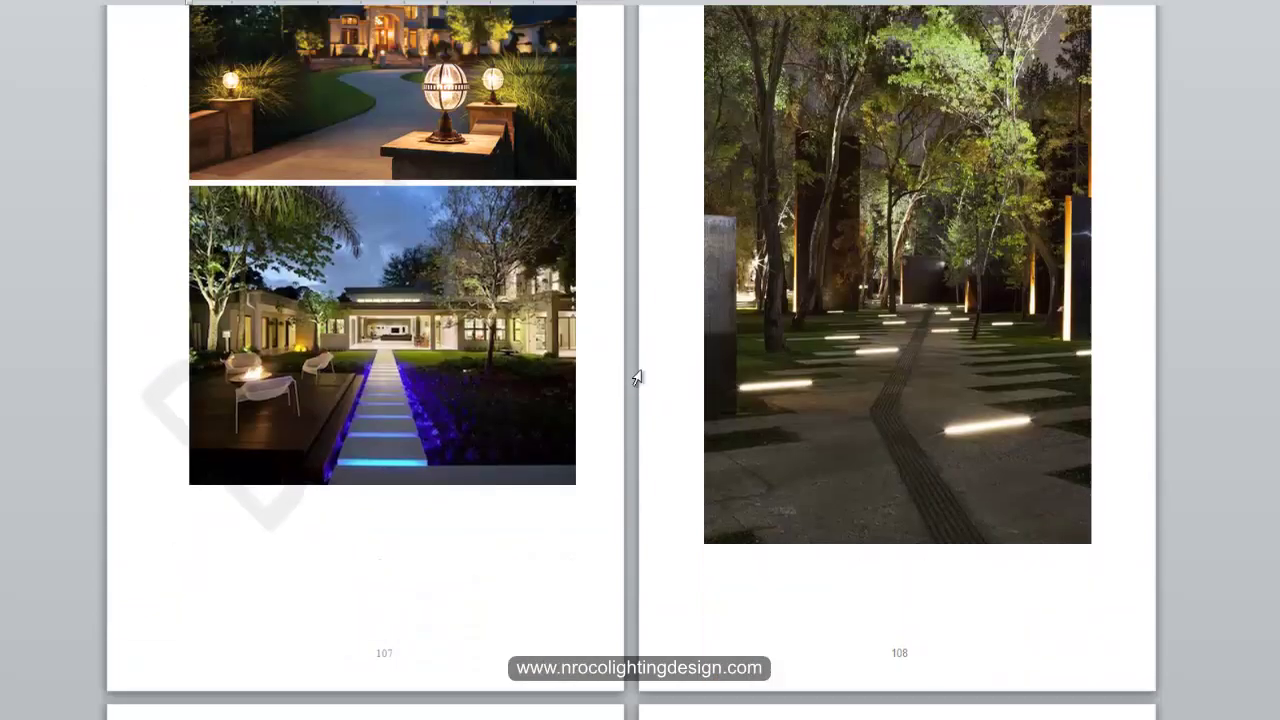
scroll(630, 420, "up", 3)
scroll(626, 434, "down", 5)
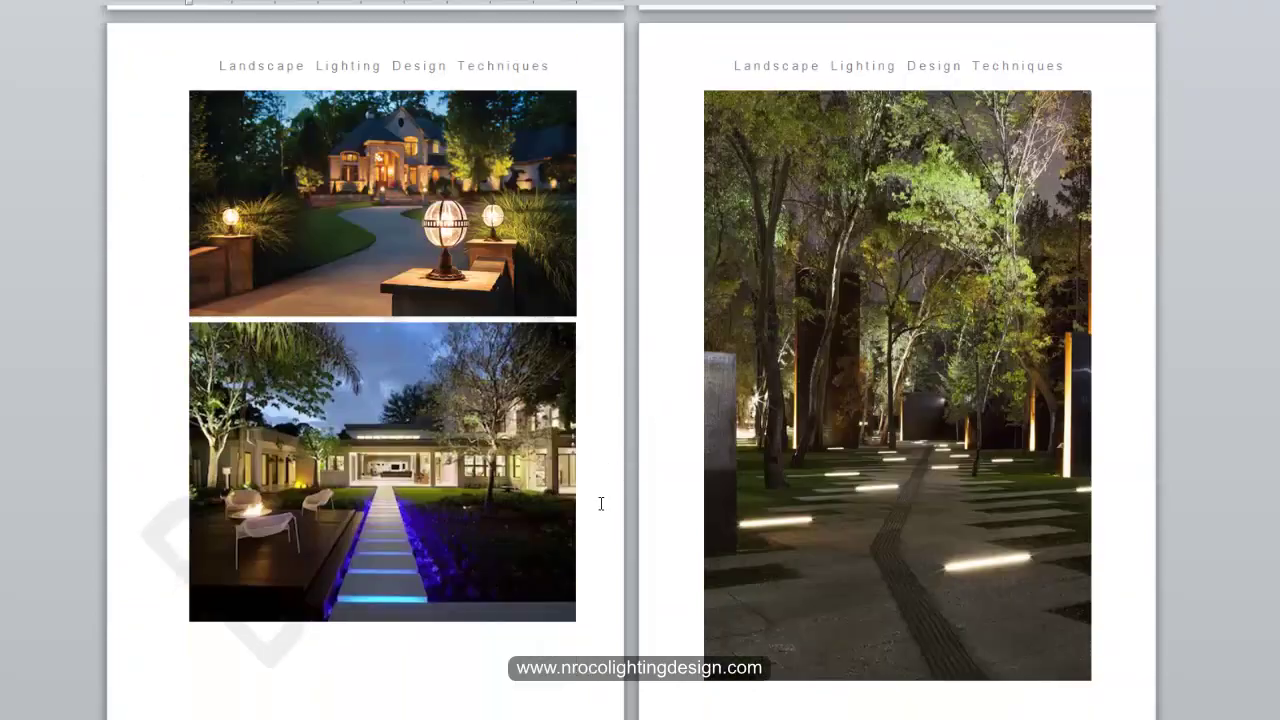
scroll(603, 503, "up", 5)
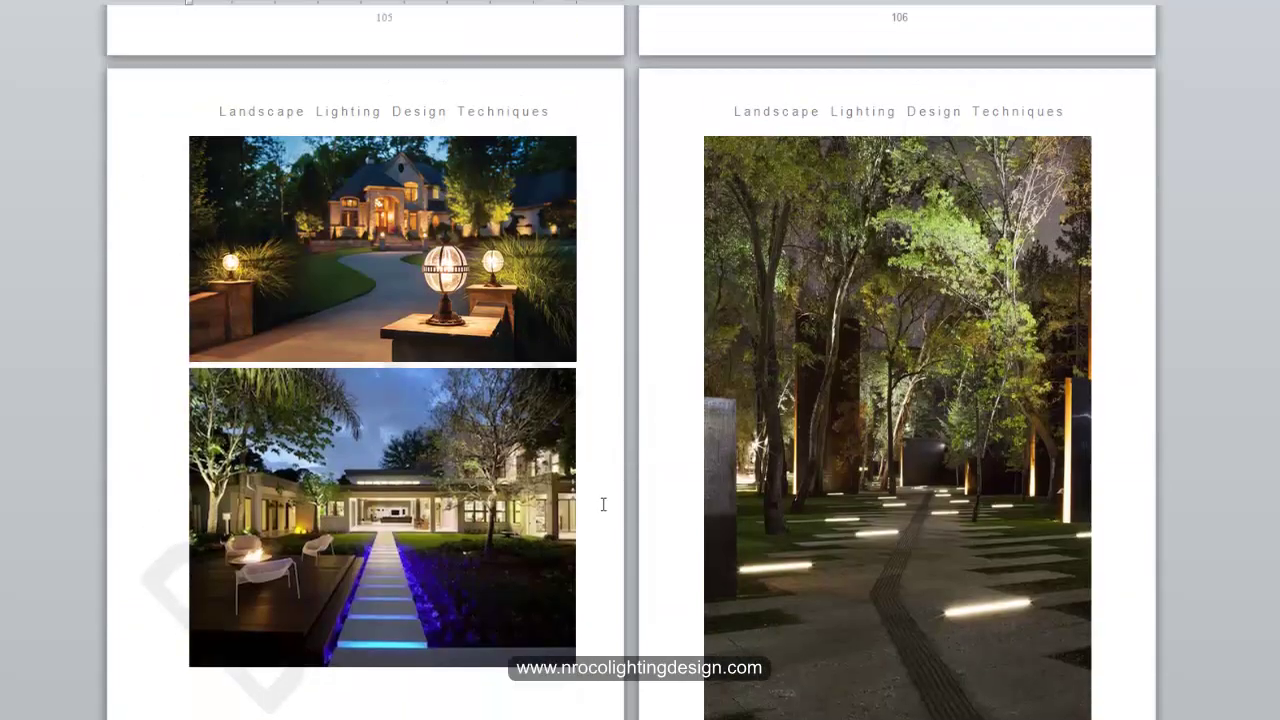
scroll(603, 513, "up", 1)
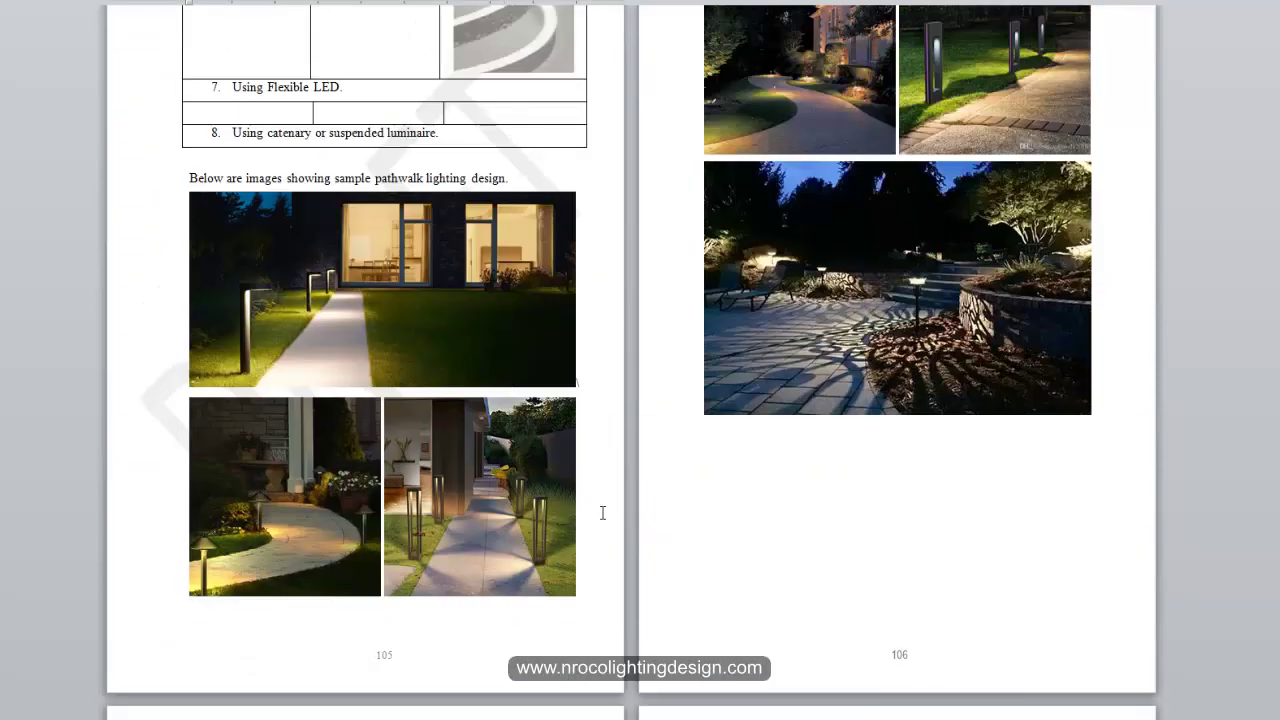
scroll(604, 580, "down", 4)
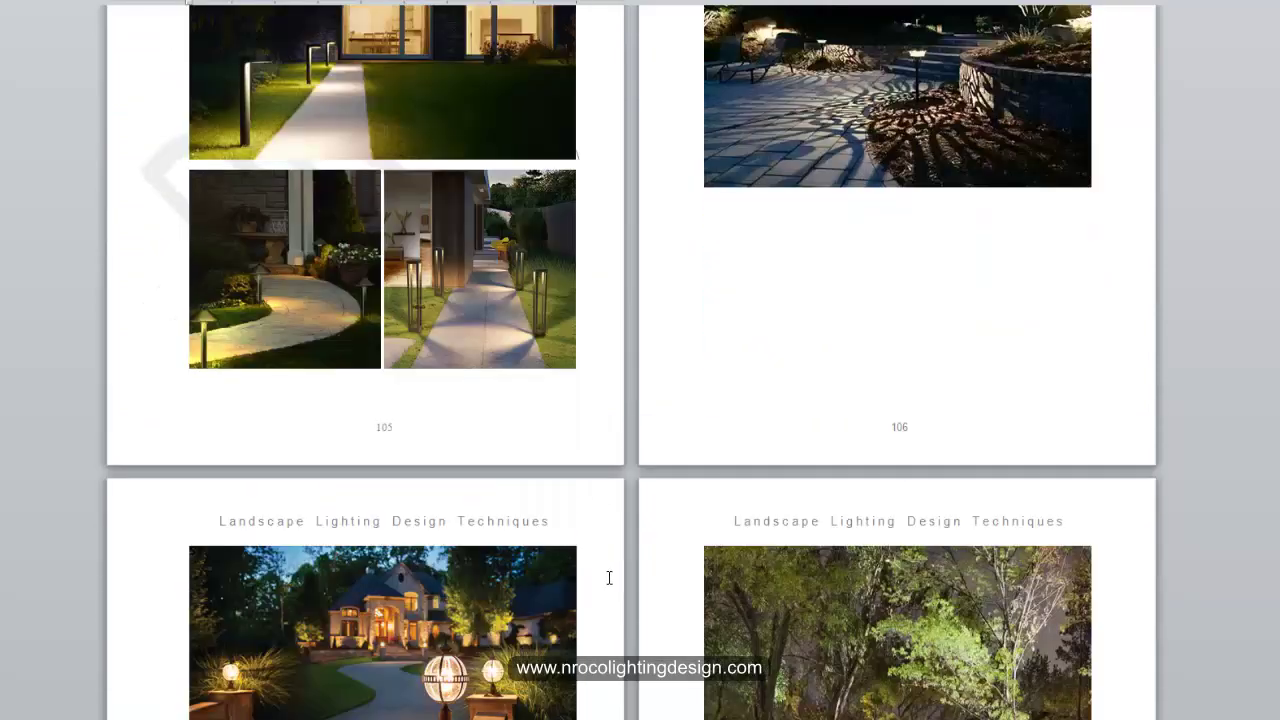
scroll(608, 581, "down", 4)
scroll(608, 581, "up", 2)
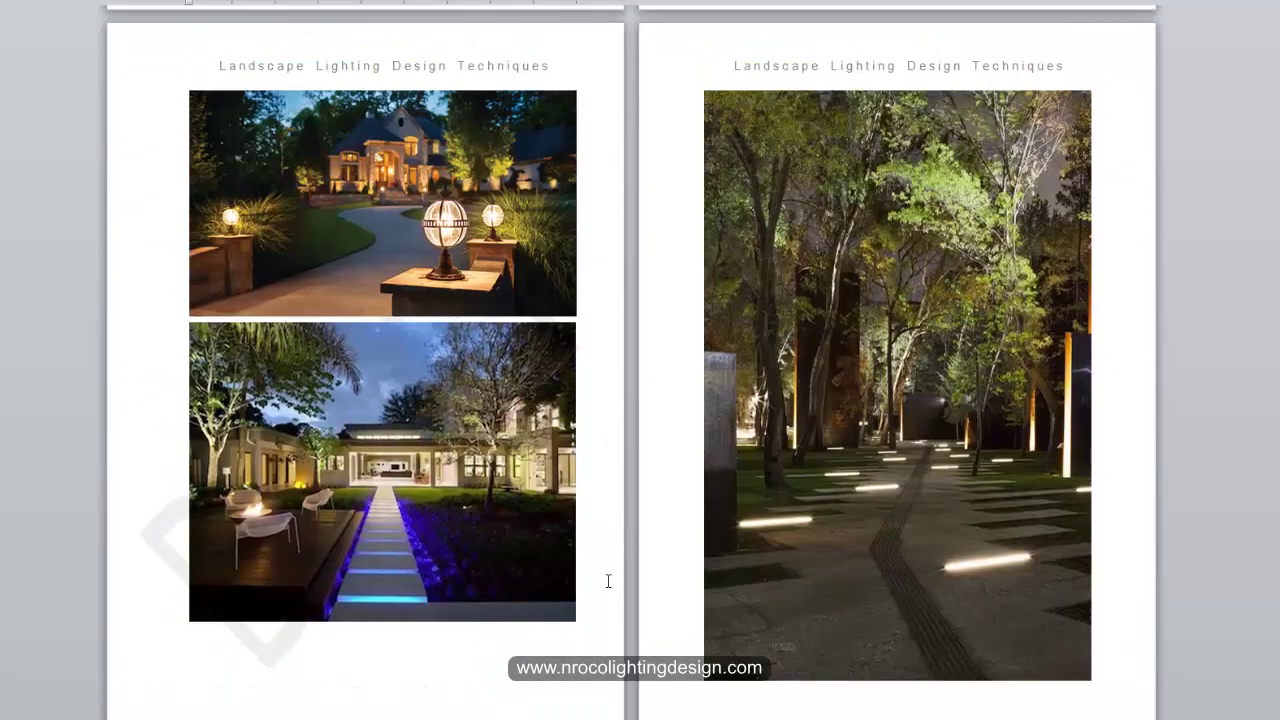
scroll(608, 581, "down", 4)
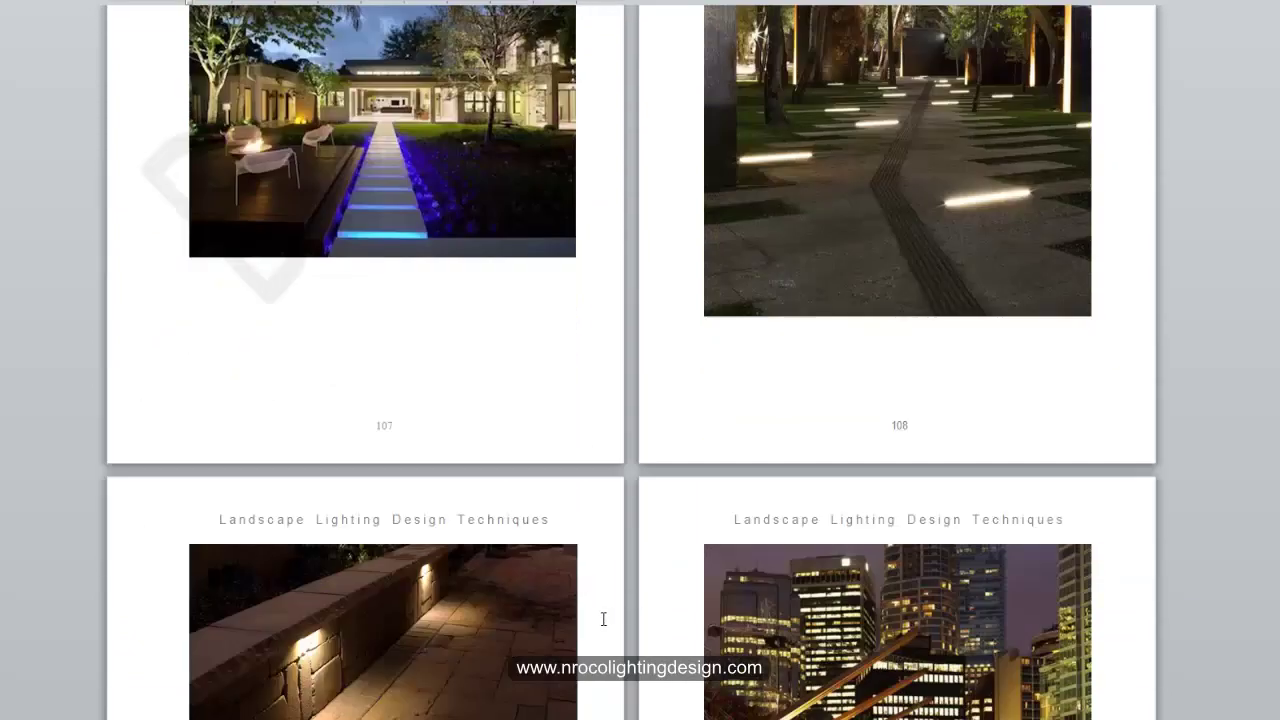
scroll(600, 617, "down", 1)
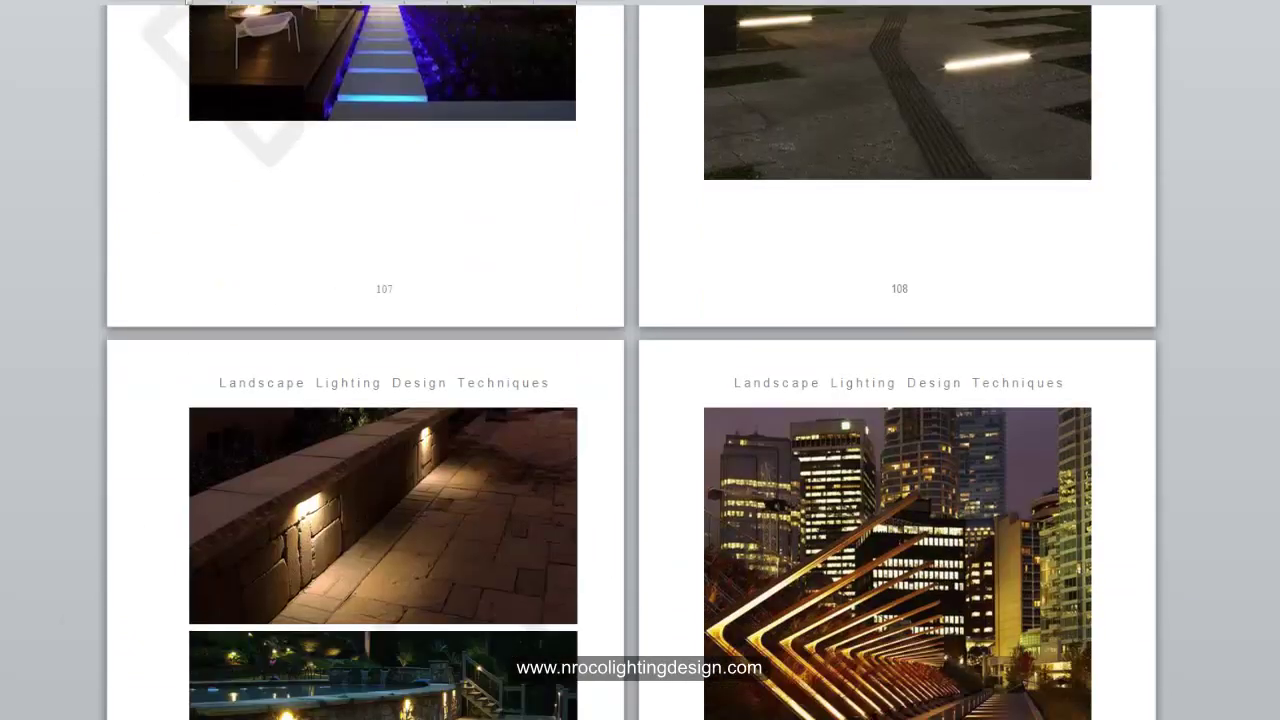
Step: Return to the Pathwalk section and highlight the 5 to 10 lux requirement and the Parks in residential areas label in Table 2.2
mouse_move(465, 715)
scroll(1106, 323, "up", 10)
scroll(1099, 352, "up", 10)
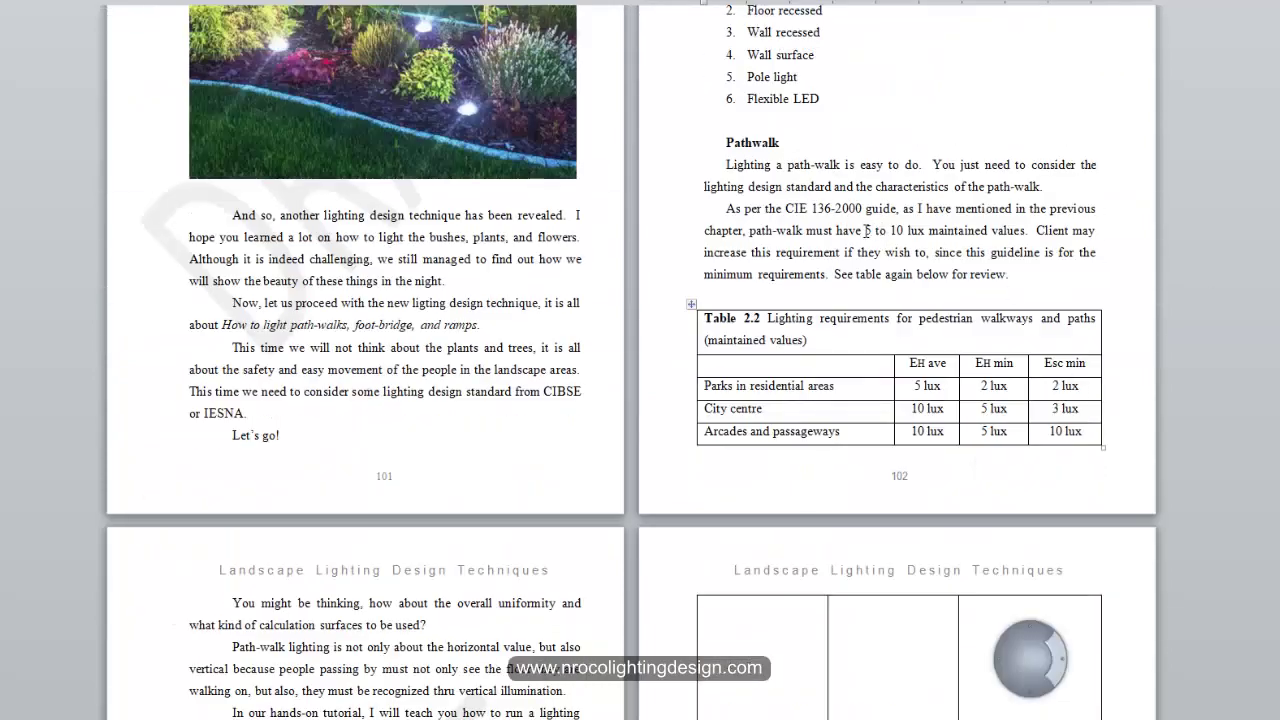
left_click_drag(865, 231, 906, 231)
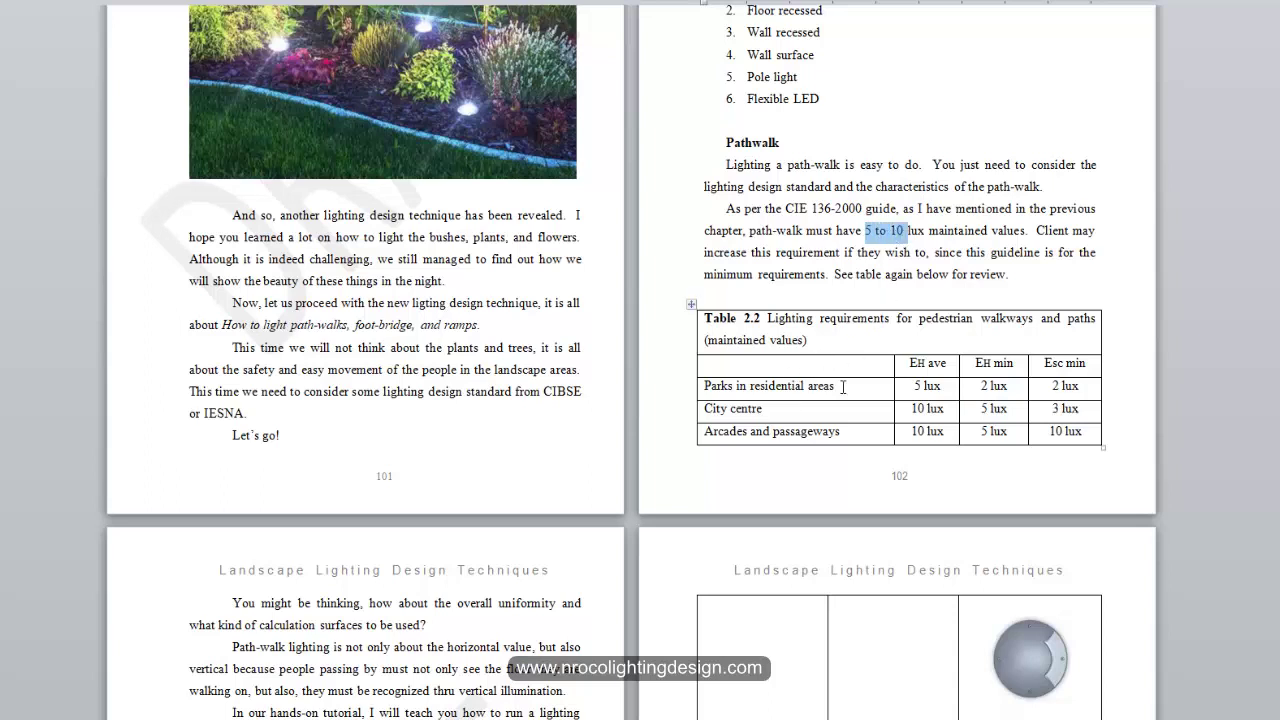
left_click_drag(842, 388, 704, 388)
left_click(795, 416)
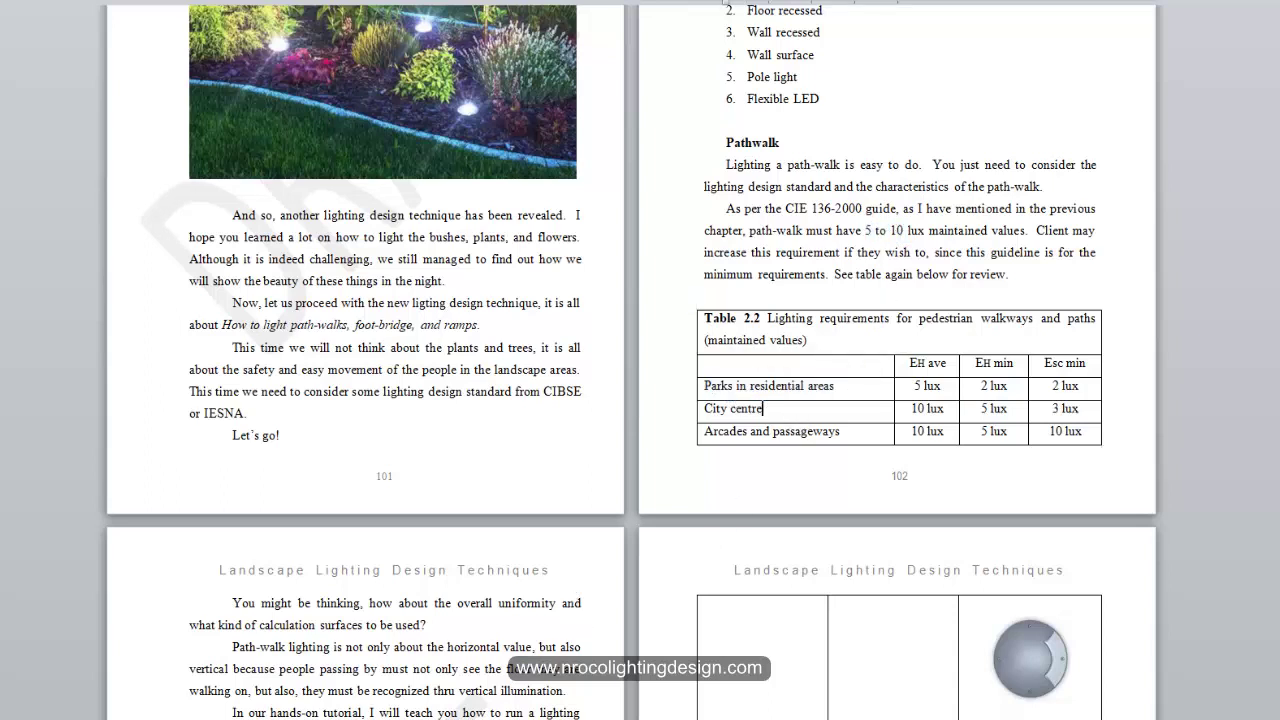
Step: Switch to the DIALux evo window with the Manton Park Development - Corby Proposed project
mouse_move(505, 719)
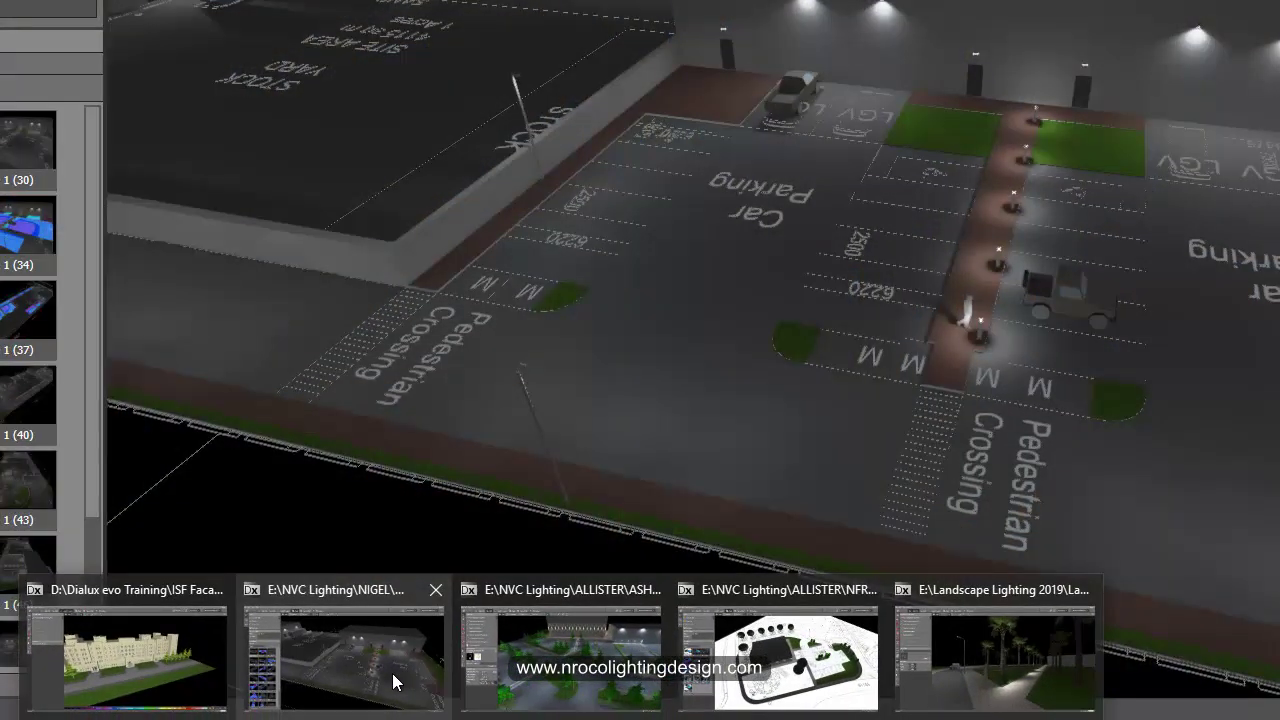
mouse_move(186, 697)
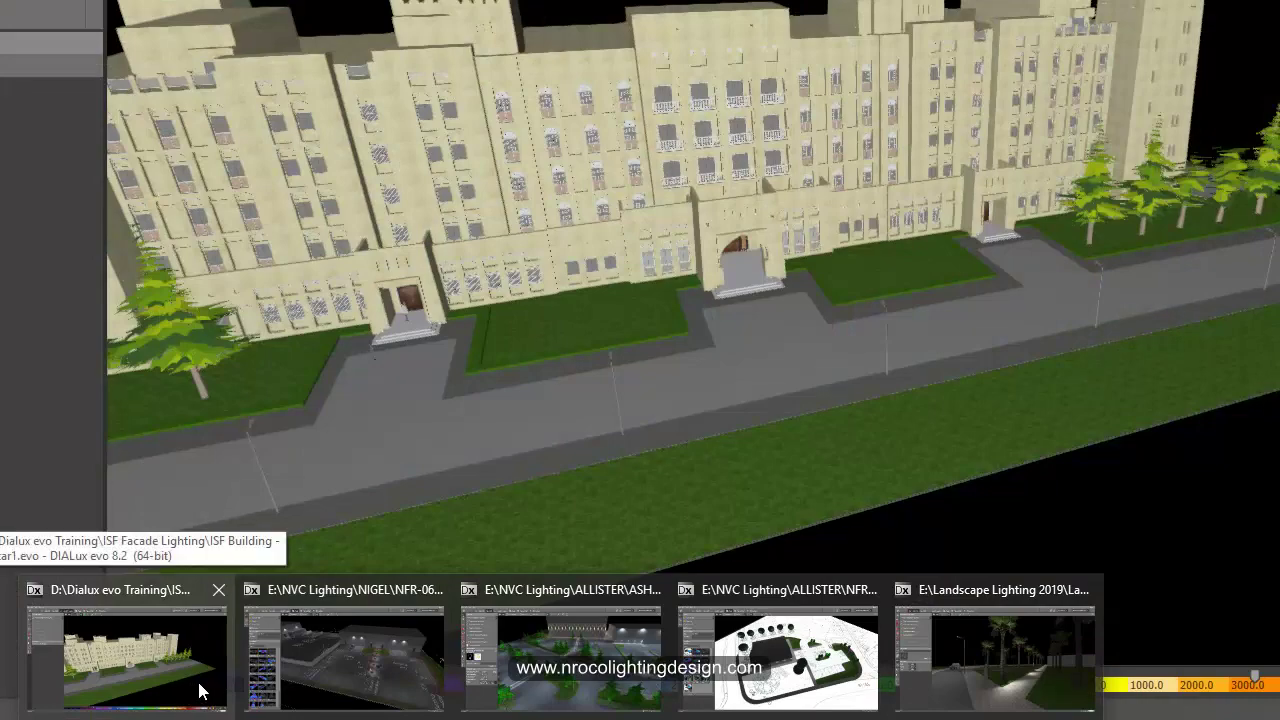
mouse_move(300, 690)
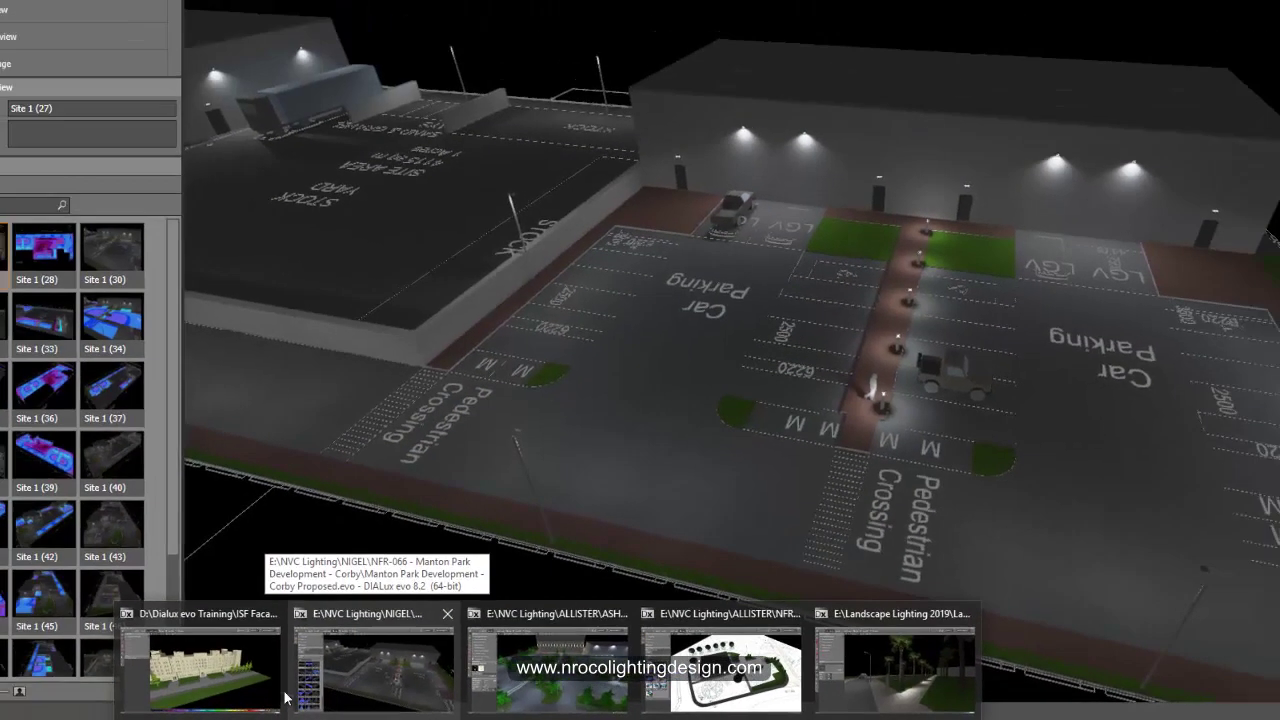
left_click(373, 665)
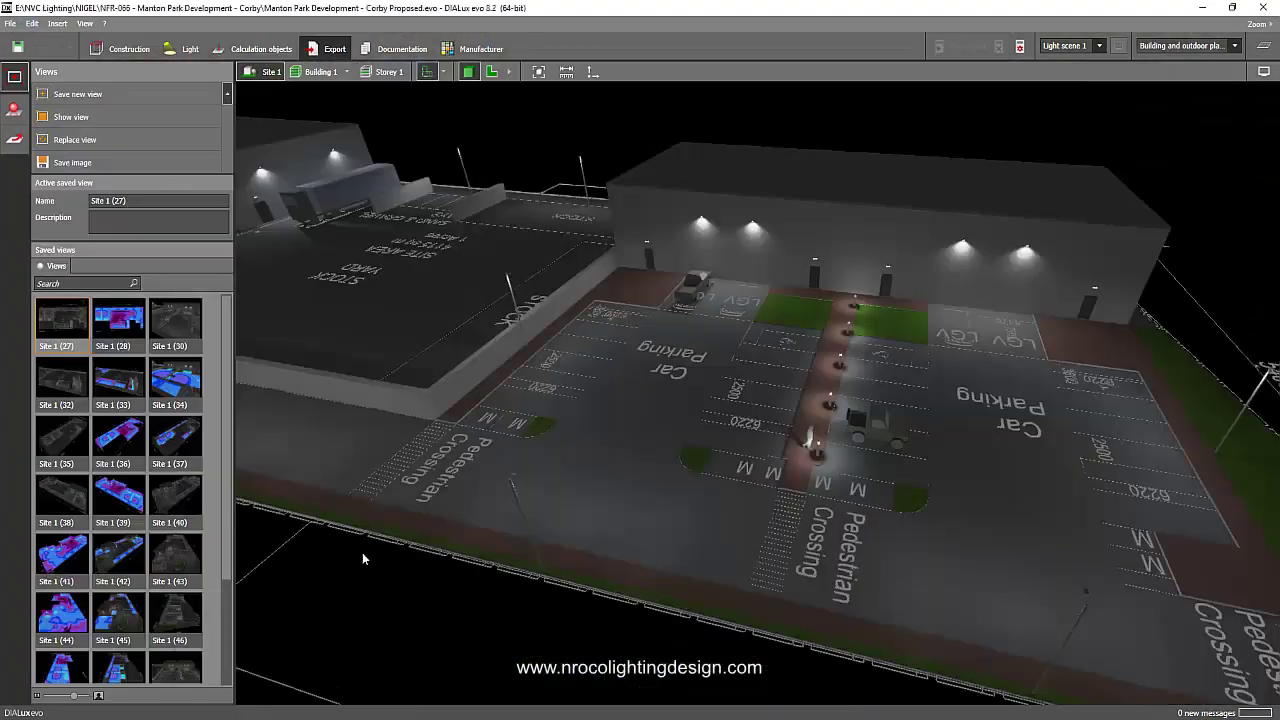
Step: Inspect the stock yard, buildings, car parking and bollard-lit path in the 3D site view
right_click_drag(363, 553, 420, 525)
scroll(432, 518, "down", 3)
middle_click_drag(432, 518, 631, 510)
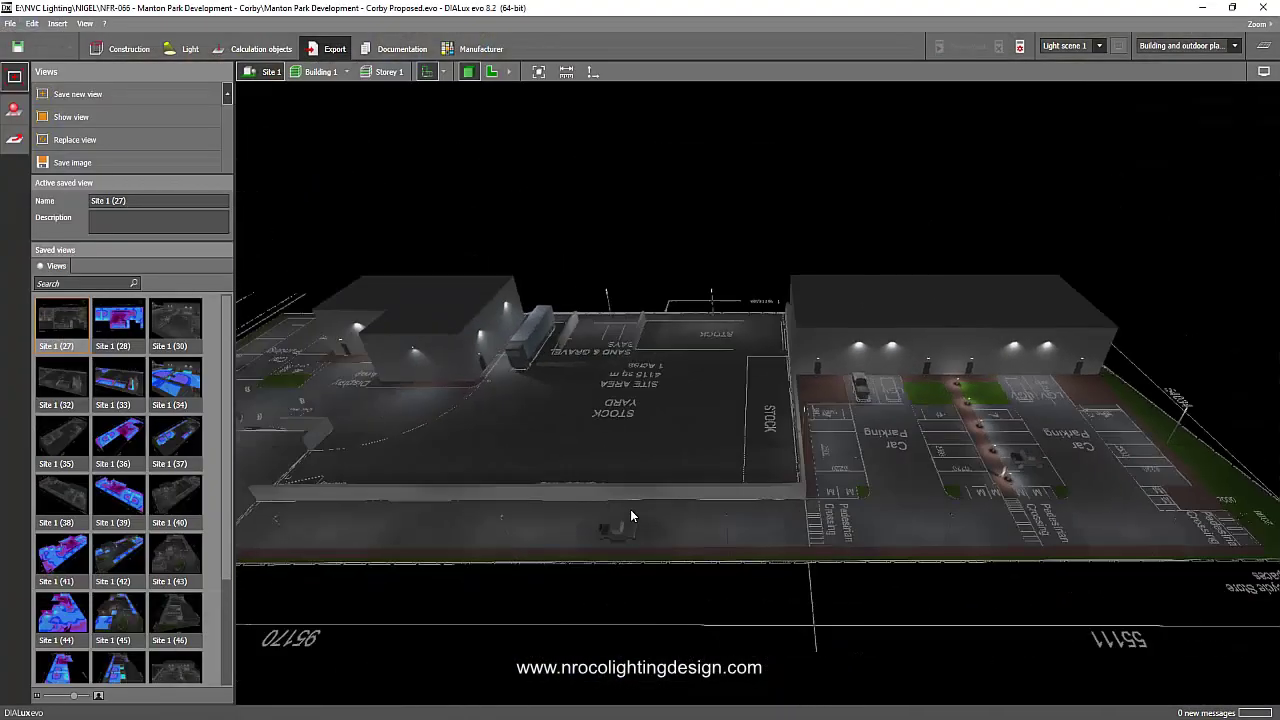
right_click_drag(566, 484, 547, 532)
scroll(547, 532, "up", 2)
right_click_drag(770, 606, 732, 586)
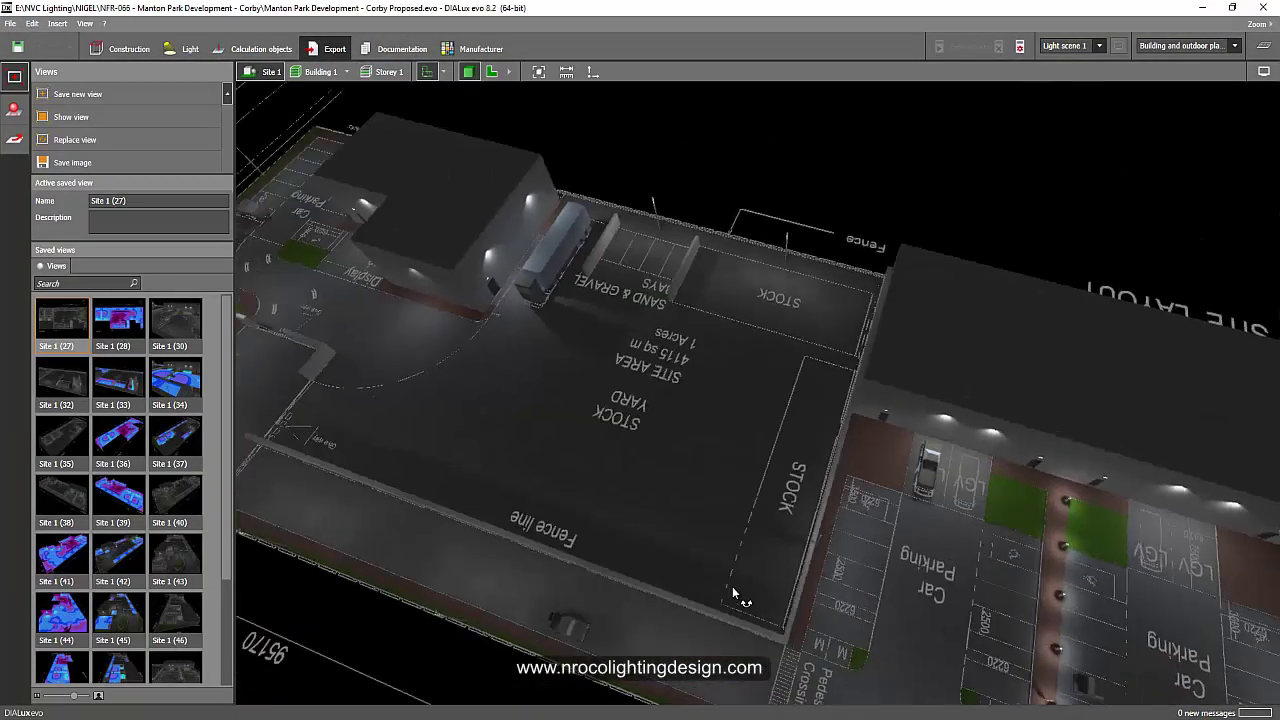
left_click_drag(733, 593, 722, 447)
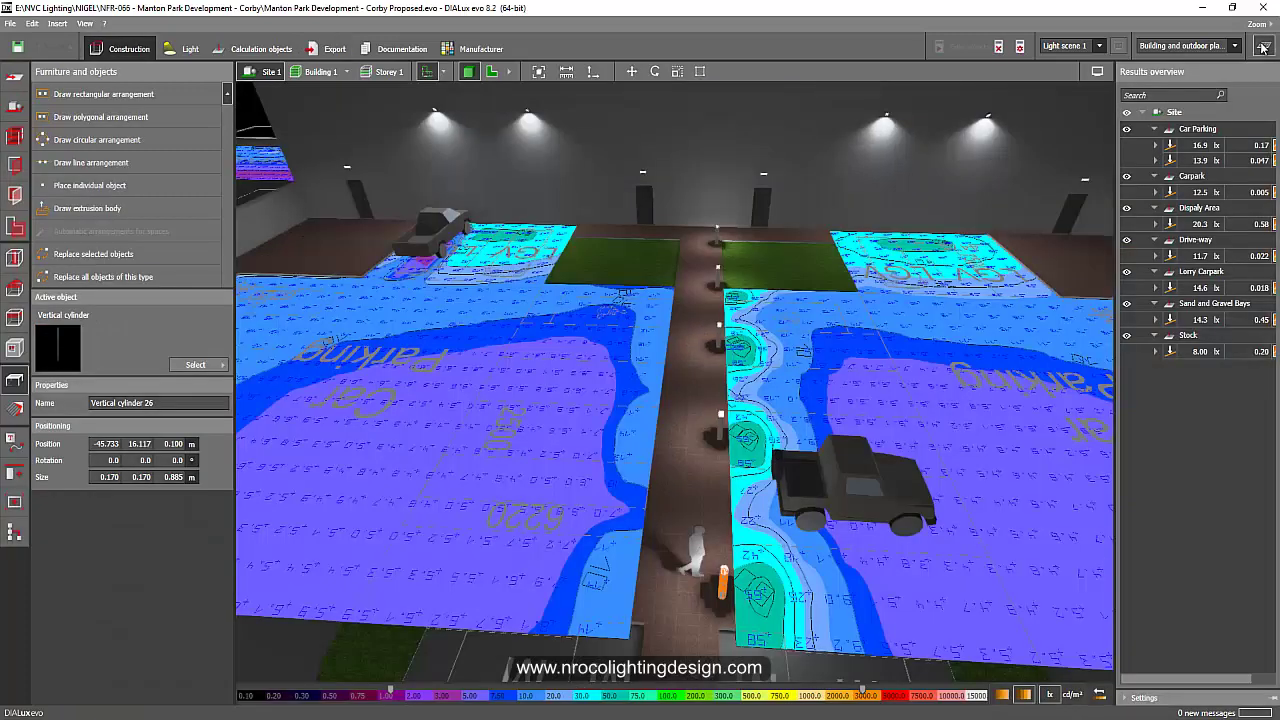
Step: Hide the calculation results and display the whole car parking scene in false colours to view the light levels on the path
left_click(1263, 46)
left_click(1262, 73)
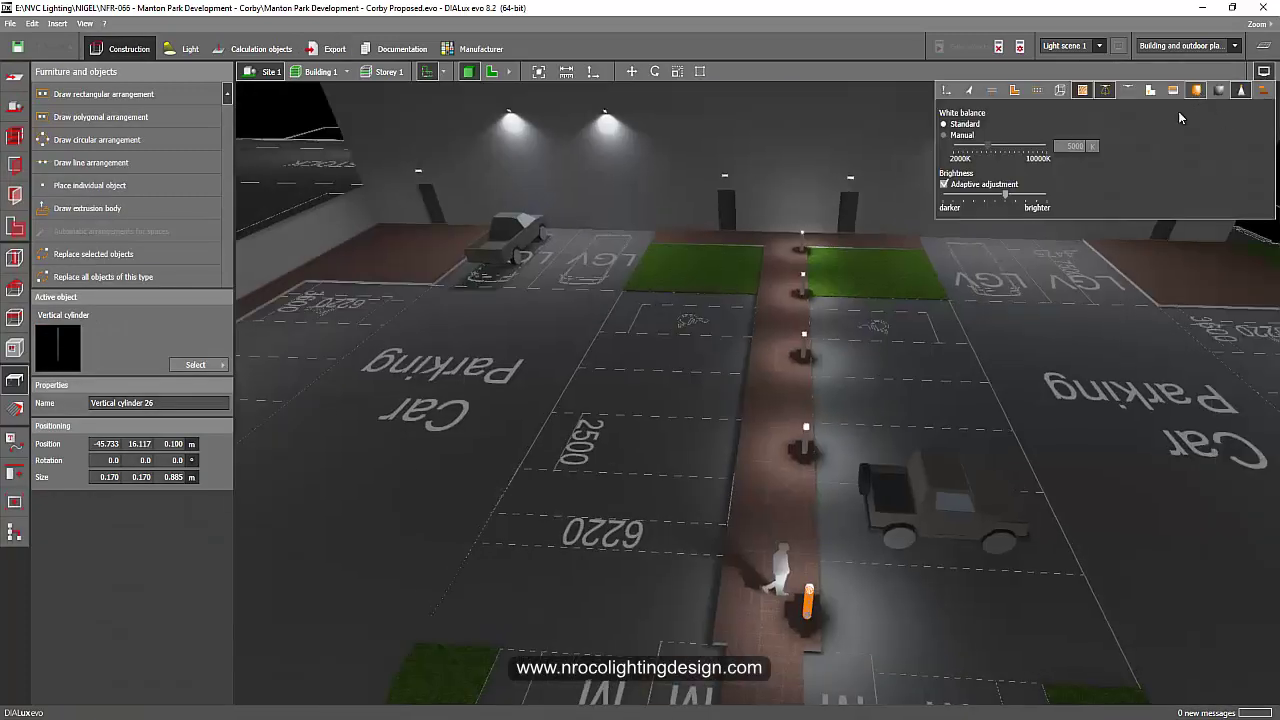
left_click(1196, 90)
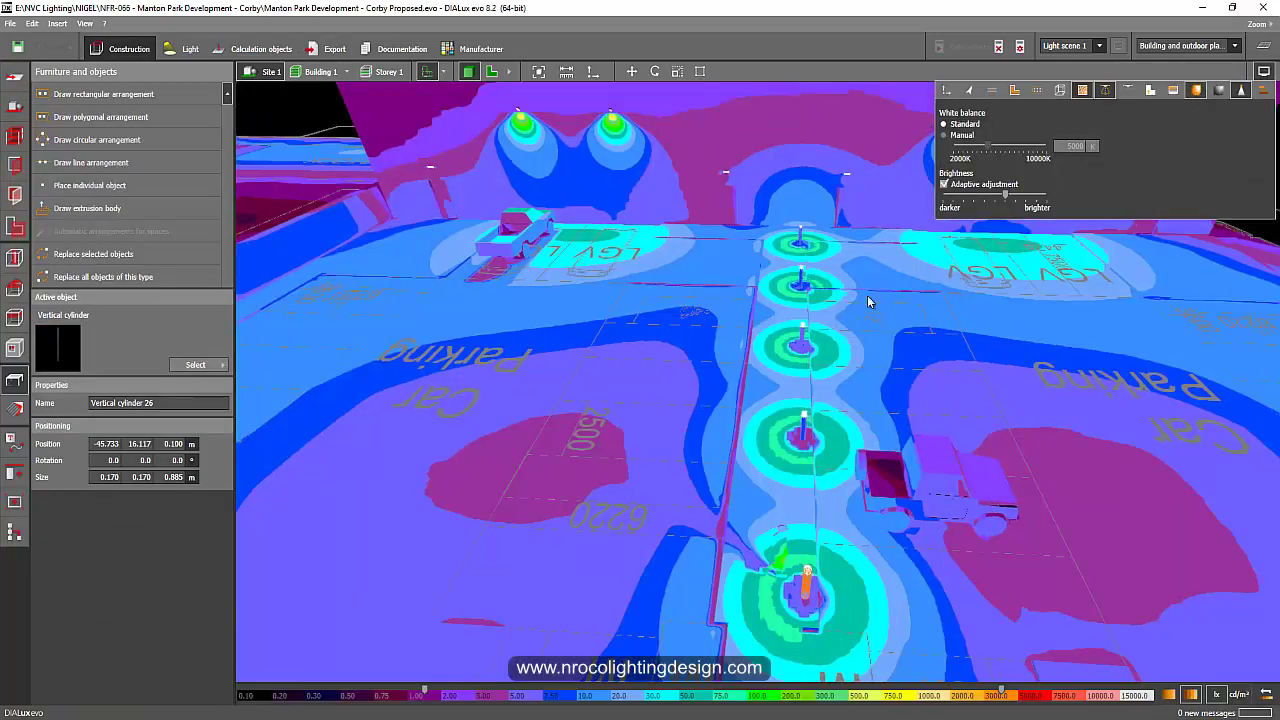
left_click(638, 284)
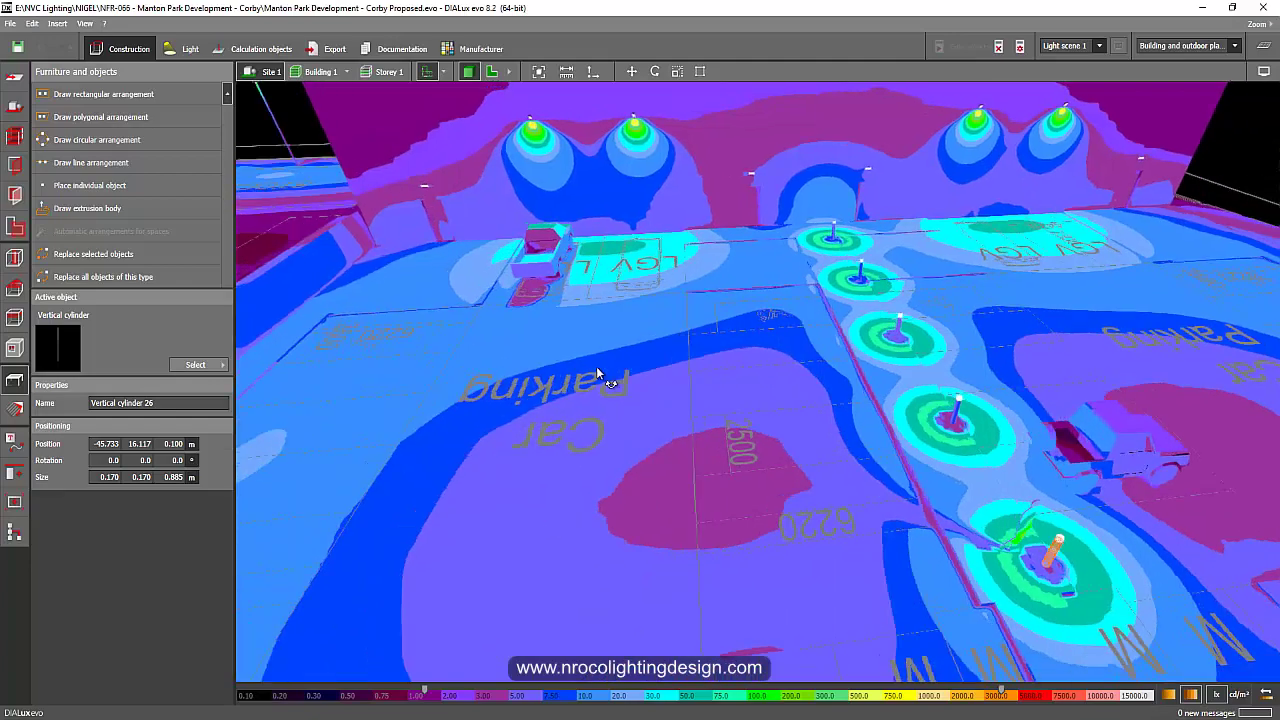
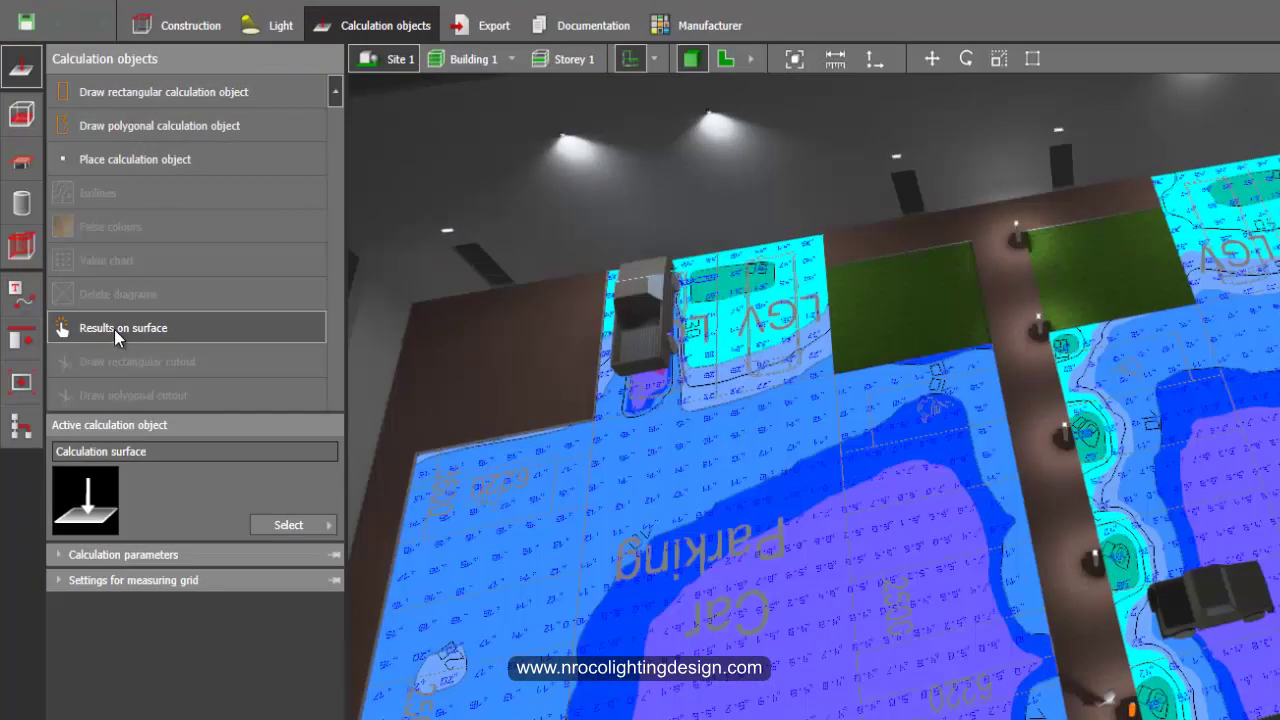
Step: Add a surface result to the brick path between the car parking areas and name it Path-walk
left_click(115, 328)
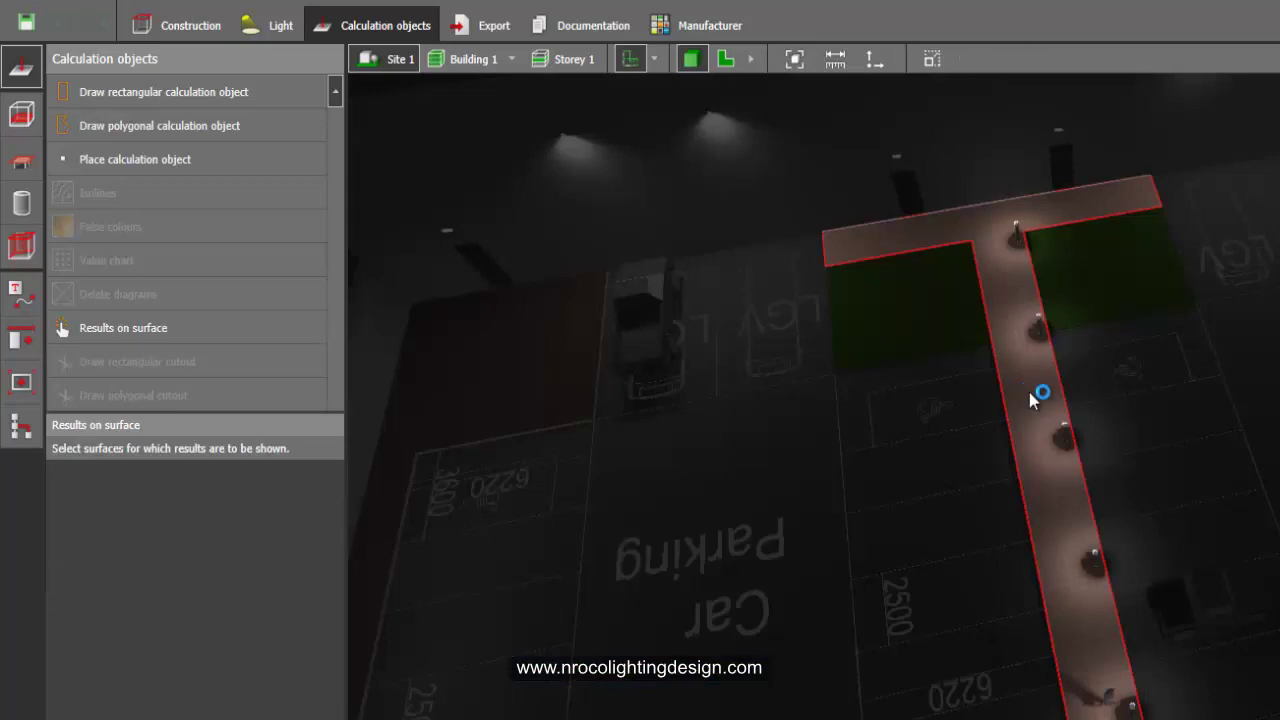
left_click(1029, 392)
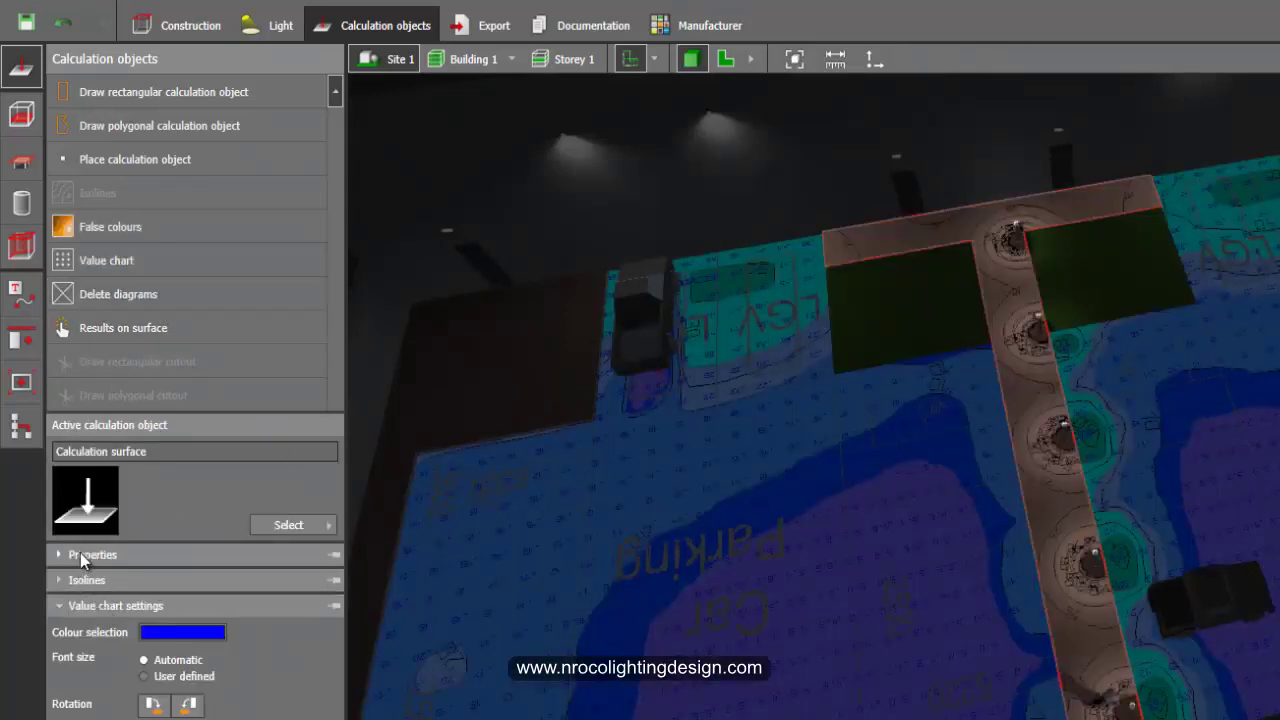
left_click(90, 555)
left_click(182, 586)
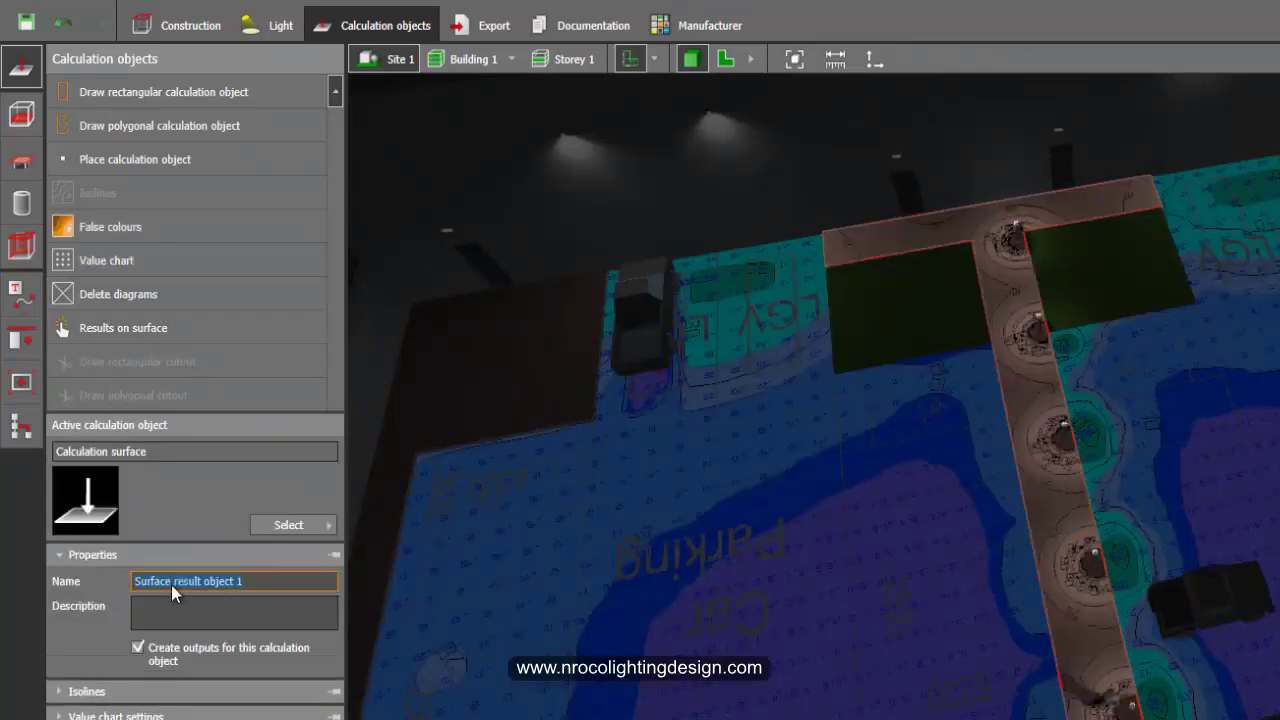
type("Path-walk")
Step: Show false colours and a value chart on the Path-walk surface and check its luminance entry in the results overview
left_click(85, 692)
left_click(100, 258)
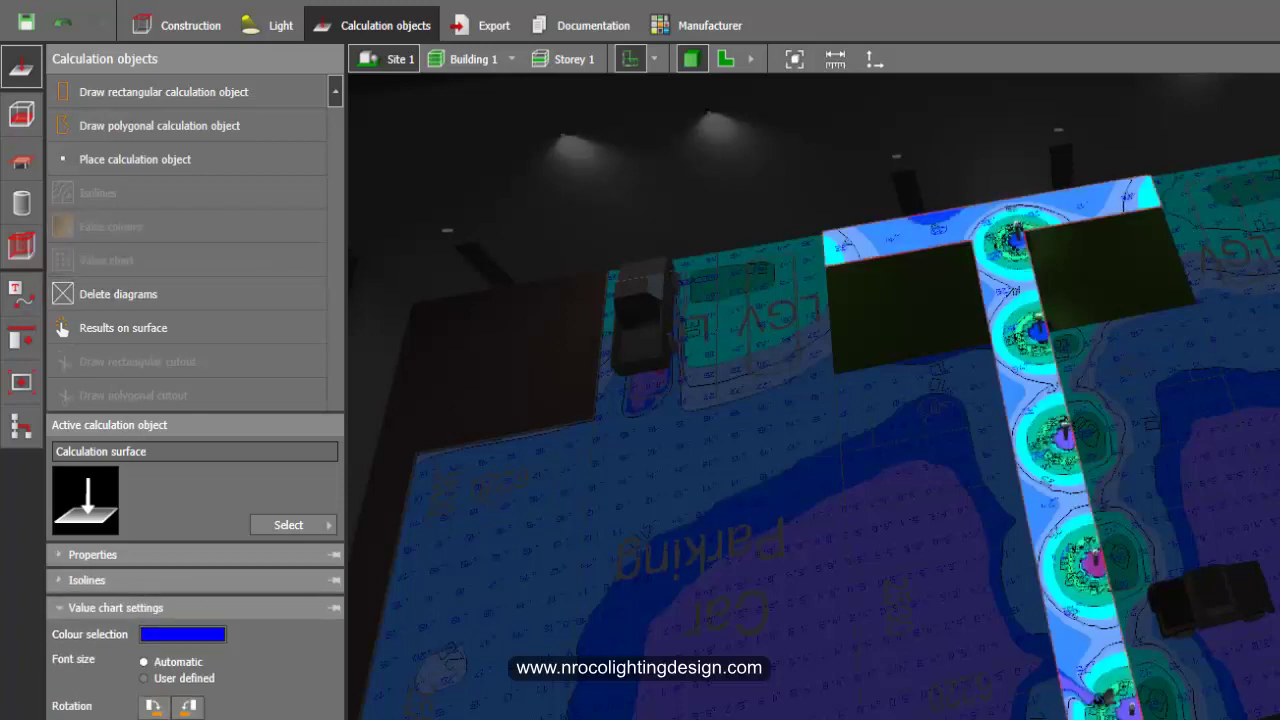
middle_click_drag(674, 262, 645, 374)
scroll(645, 374, "down", 3)
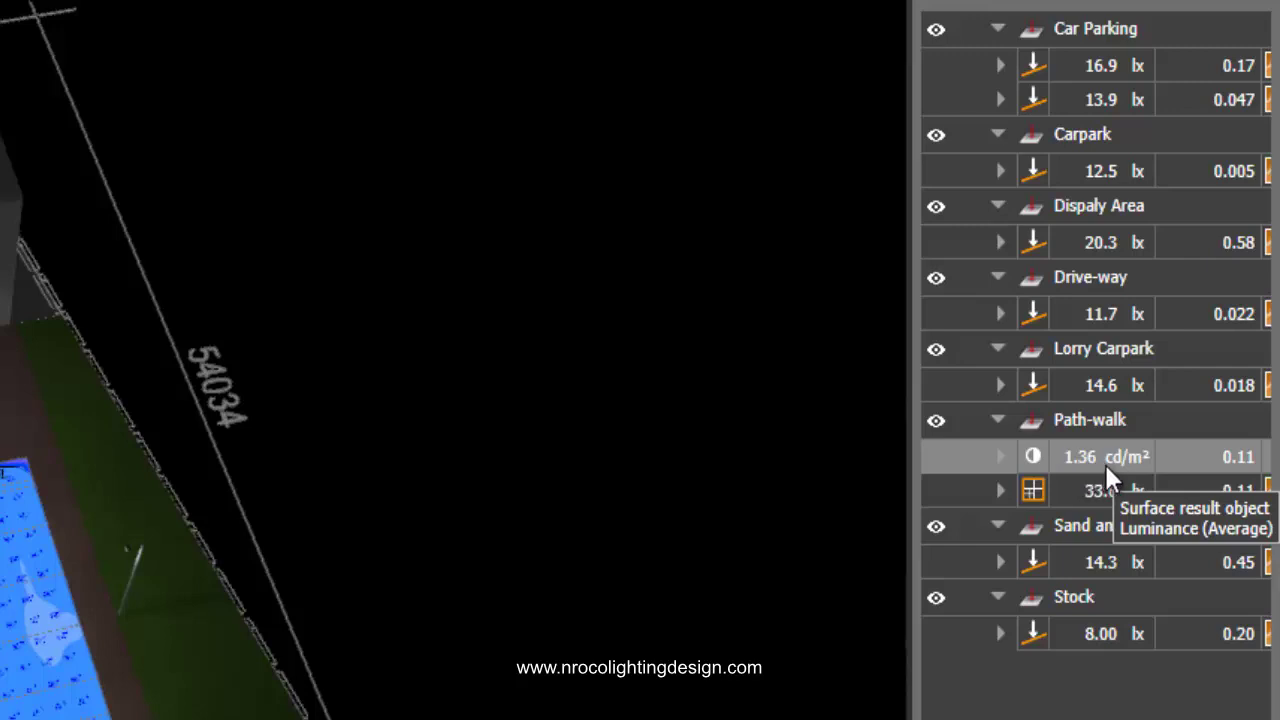
Step: Examine the false-colour light levels around the bollards and pedestrian figure on the path and on the adjoining car parking surface
right_click_drag(397, 660, 403, 606)
scroll(20, 650, "up", 3)
right_click_drag(20, 650, 200, 630)
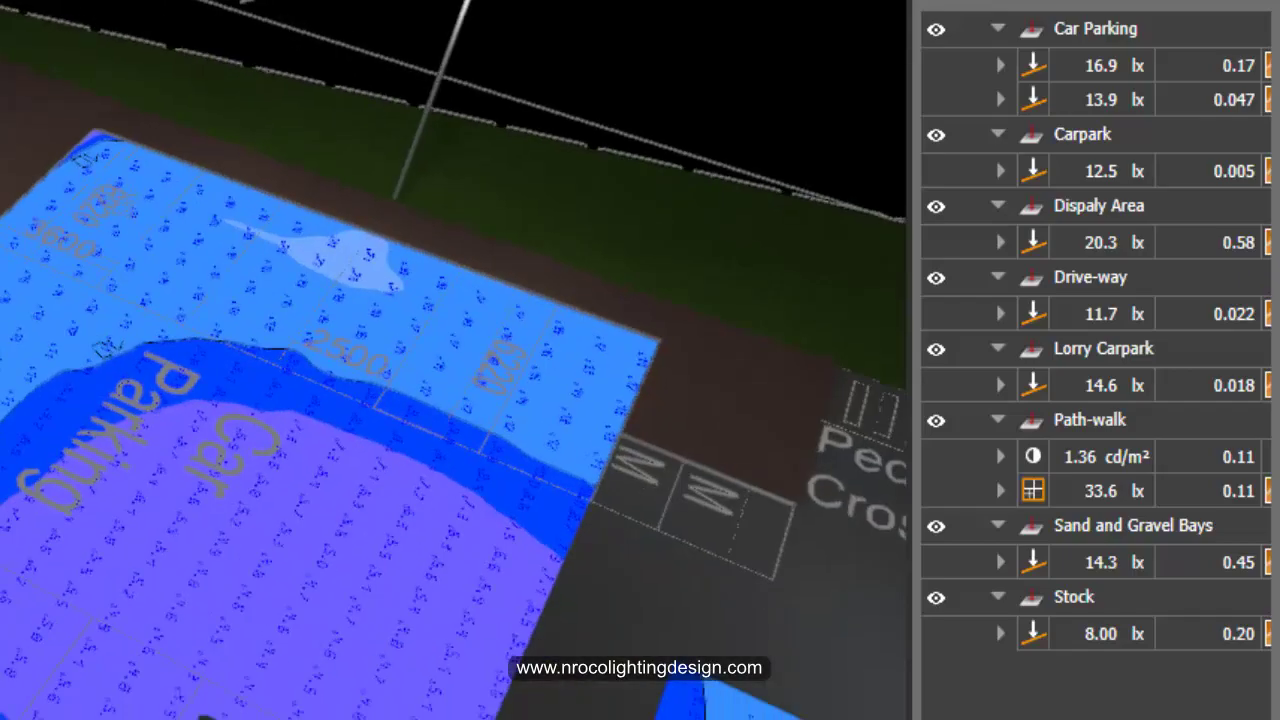
scroll(10, 560, "down", 3)
scroll(509, 345, "up", 3)
right_click_drag(509, 345, 544, 324)
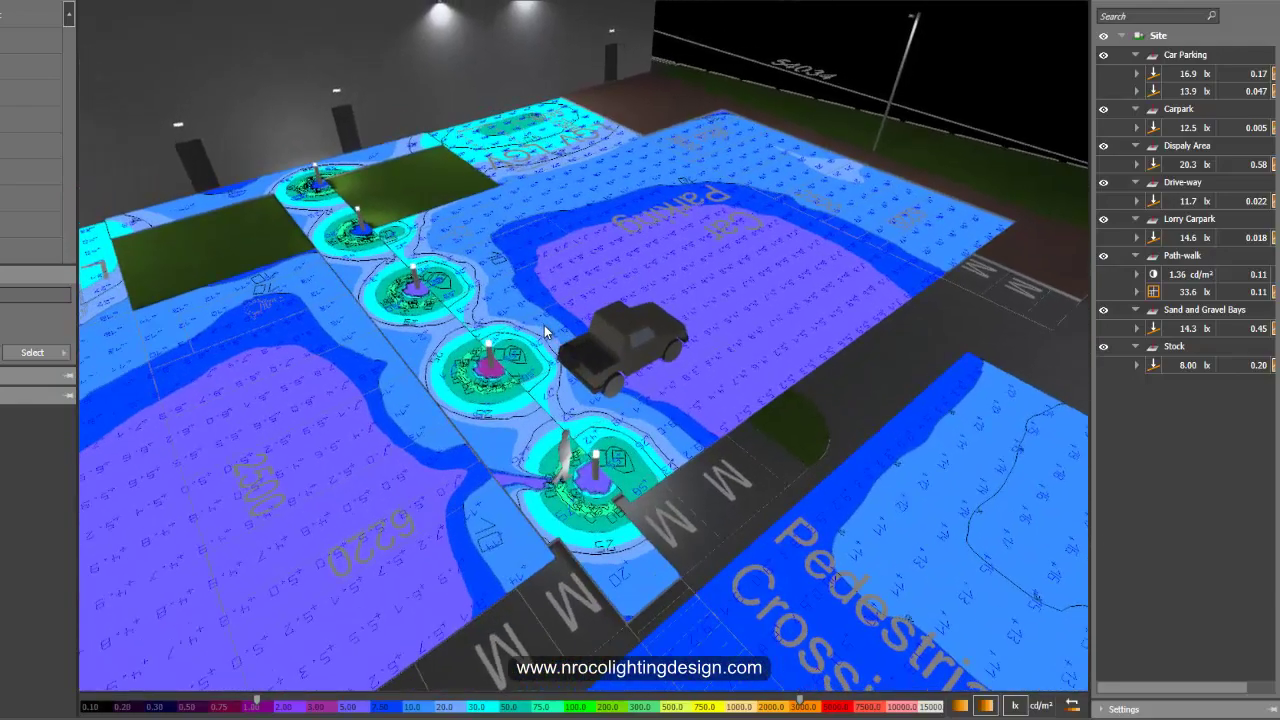
right_click_drag(515, 406, 523, 334)
scroll(519, 338, "up", 5)
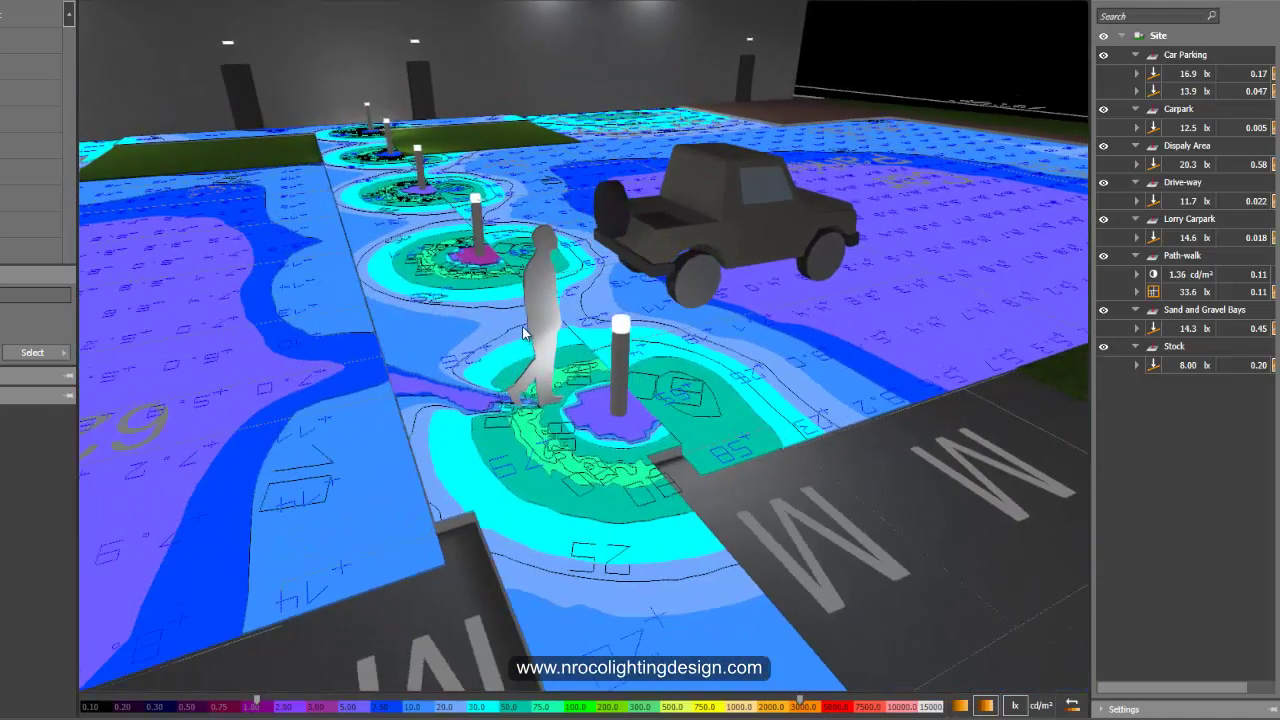
left_click(545, 290)
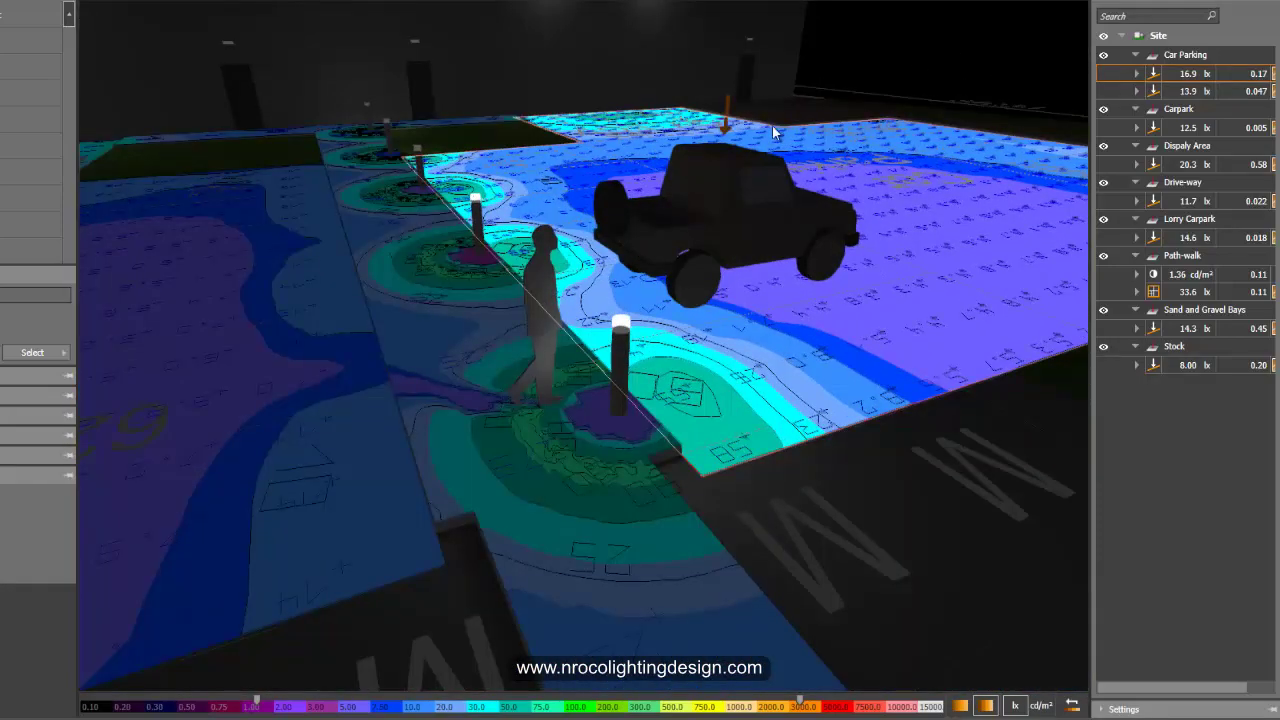
left_click(826, 114)
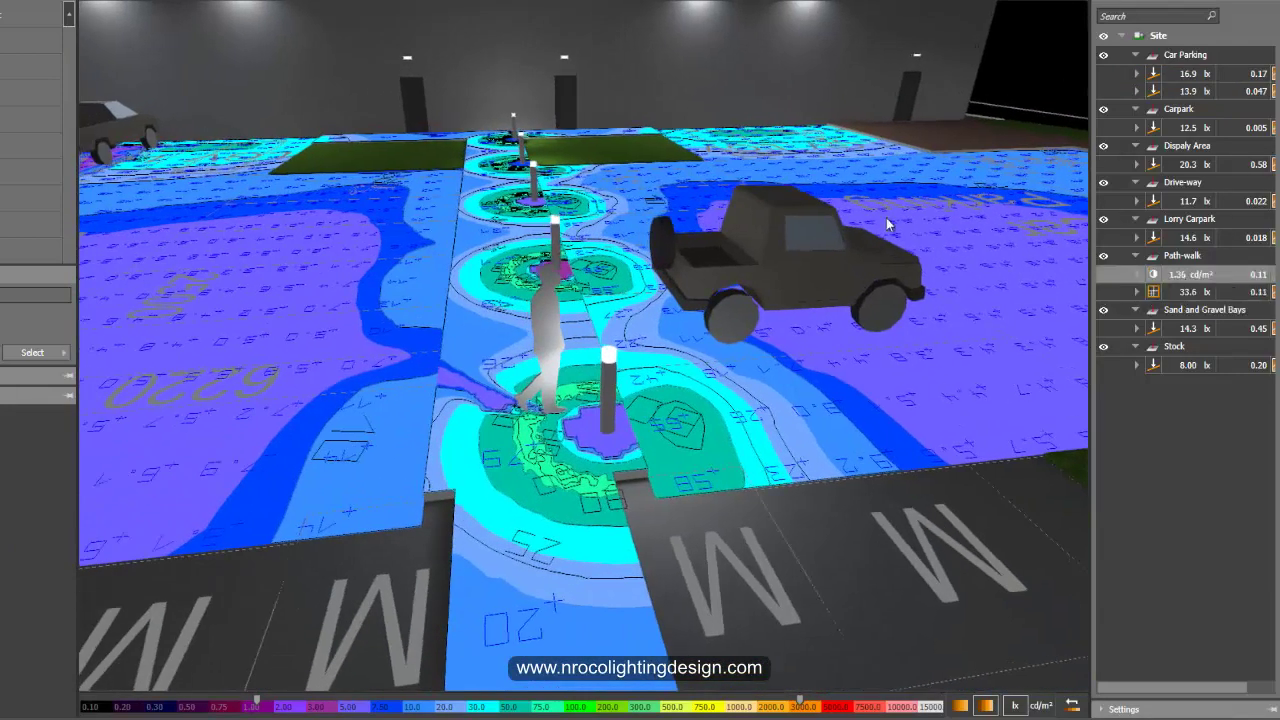
Step: Switch to the ASHCOURT HQ POCKLINGTON project and inspect its bollard-lit walkway and car parks in the 3D site view
mouse_move(357, 714)
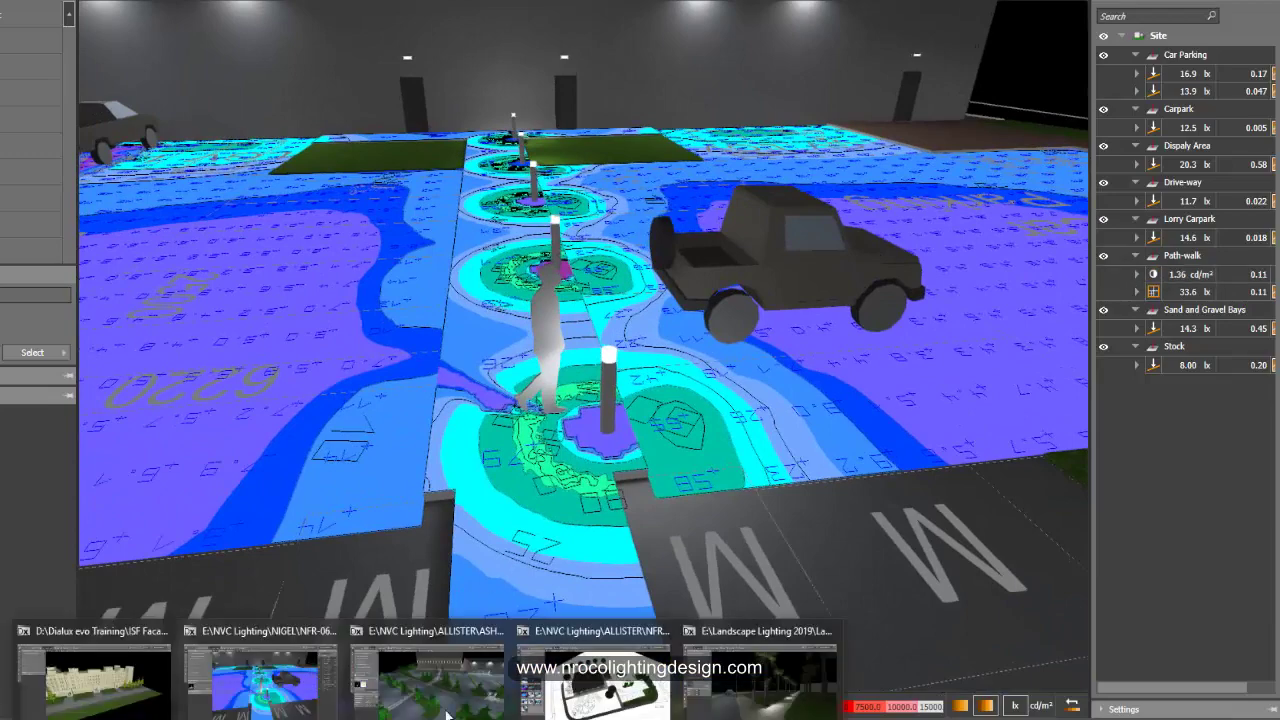
left_click(357, 686)
right_click_drag(349, 275, 417, 332)
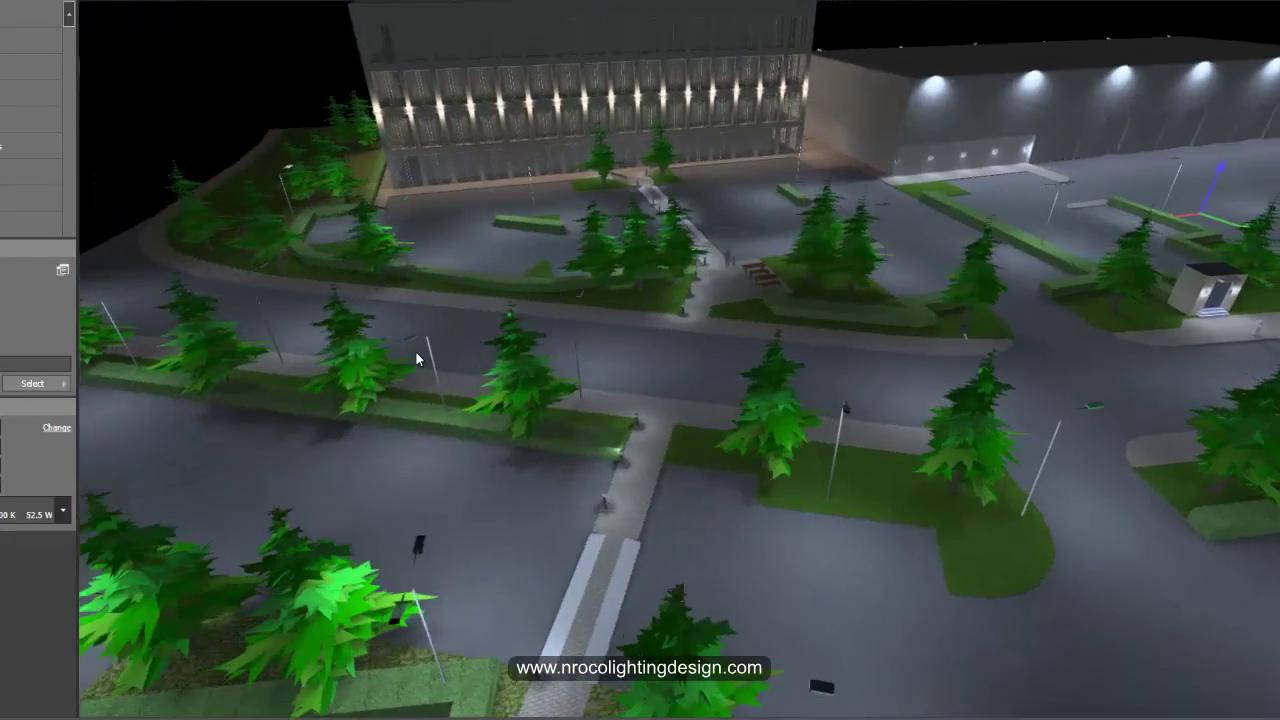
scroll(400, 370, "down", 2)
right_click_drag(375, 419, 741, 469)
scroll(741, 469, "down", 2)
left_click_drag(741, 477, 657, 208)
right_click_drag(655, 202, 680, 206)
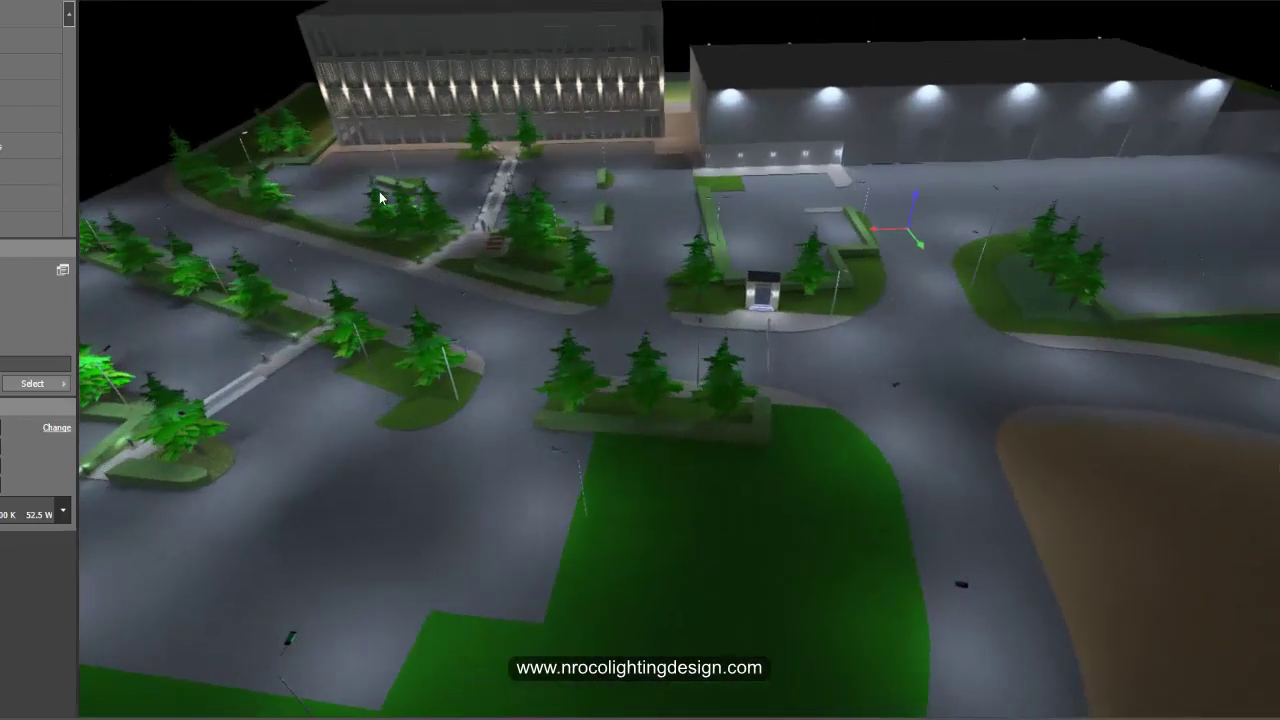
scroll(400, 205, "up", 6)
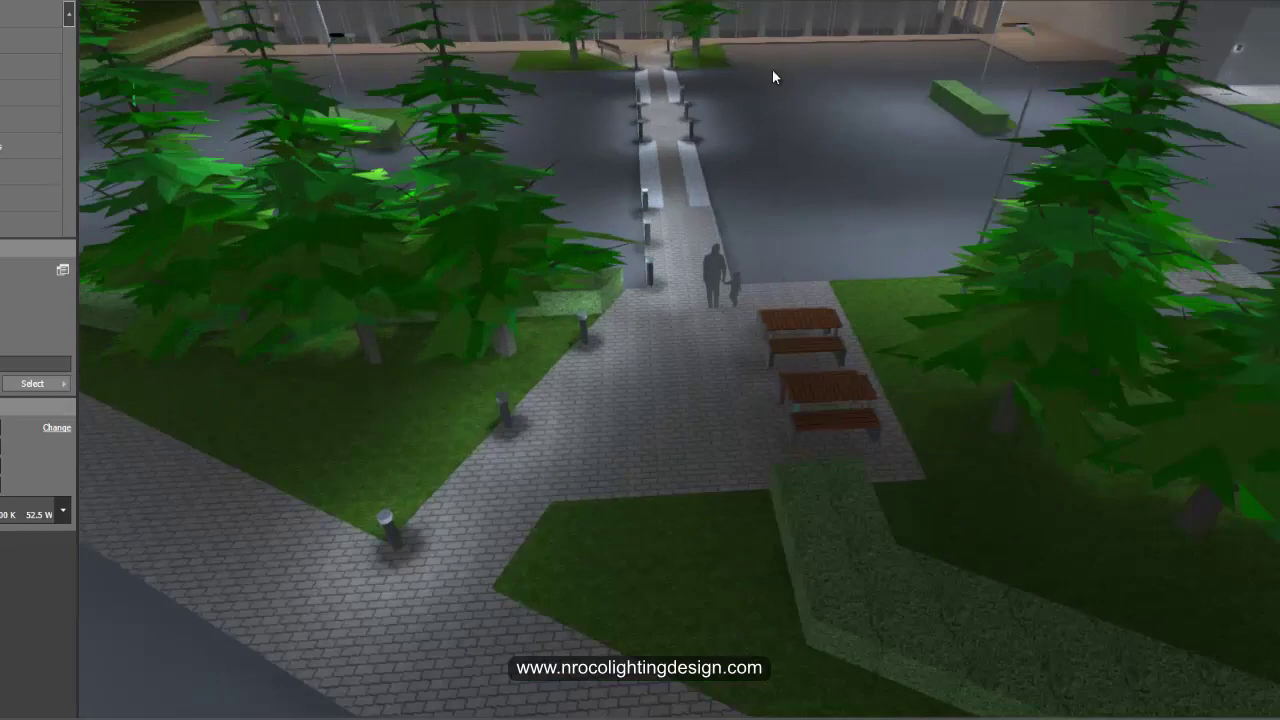
left_click_drag(763, 262, 648, 253)
right_click_drag(648, 253, 535, 307)
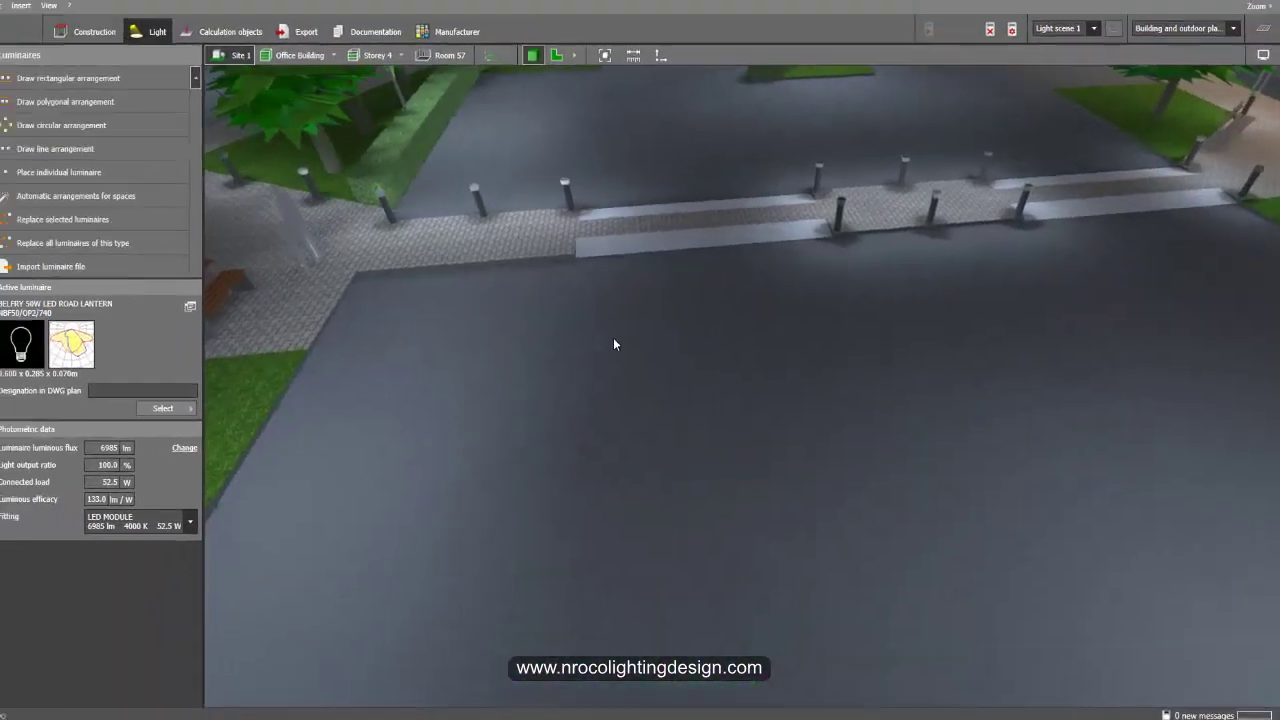
Step: Display the site plan drawing in the 3D view to see the parking bays and pedestrian crossing
scroll(535, 307, "down", 3)
left_click(512, 71)
left_click_drag(556, 176, 605, 350)
scroll(614, 347, "down", 2)
right_click_drag(623, 343, 800, 215)
scroll(642, 312, "down", 3)
right_click_drag(618, 370, 616, 345)
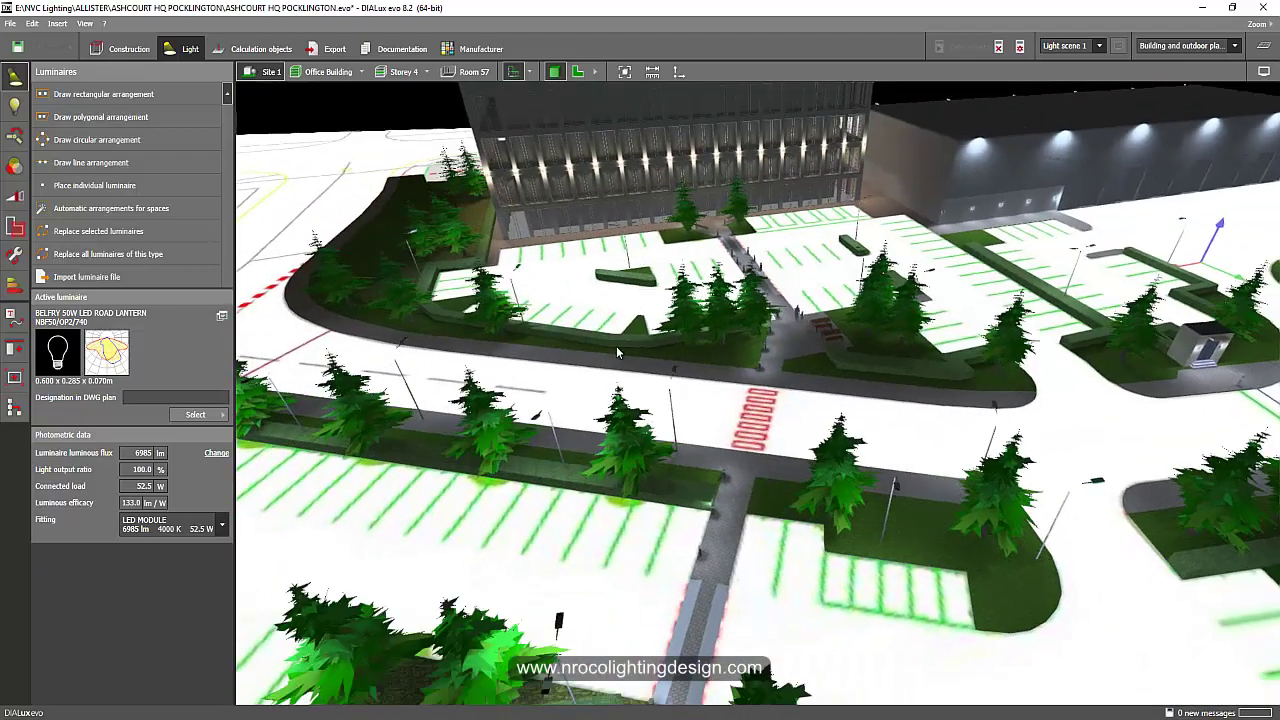
Step: Inspect the walkway from the crossing to the office building against the plan drawing, and hide the drawing
right_click_drag(530, 318, 546, 333)
scroll(560, 350, "down", 3)
right_click_drag(750, 498, 767, 473)
scroll(782, 490, "up", 3)
middle_click_drag(779, 388, 772, 530)
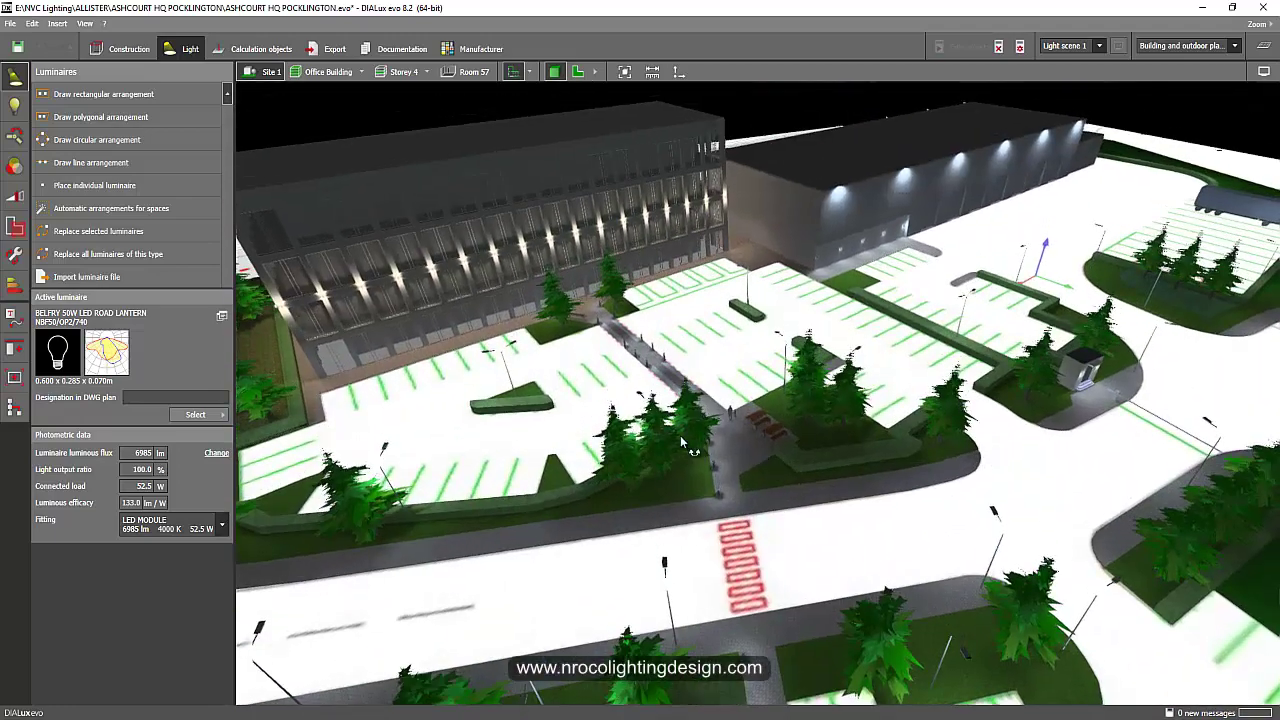
right_click_drag(754, 448, 654, 426)
scroll(616, 396, "up", 2)
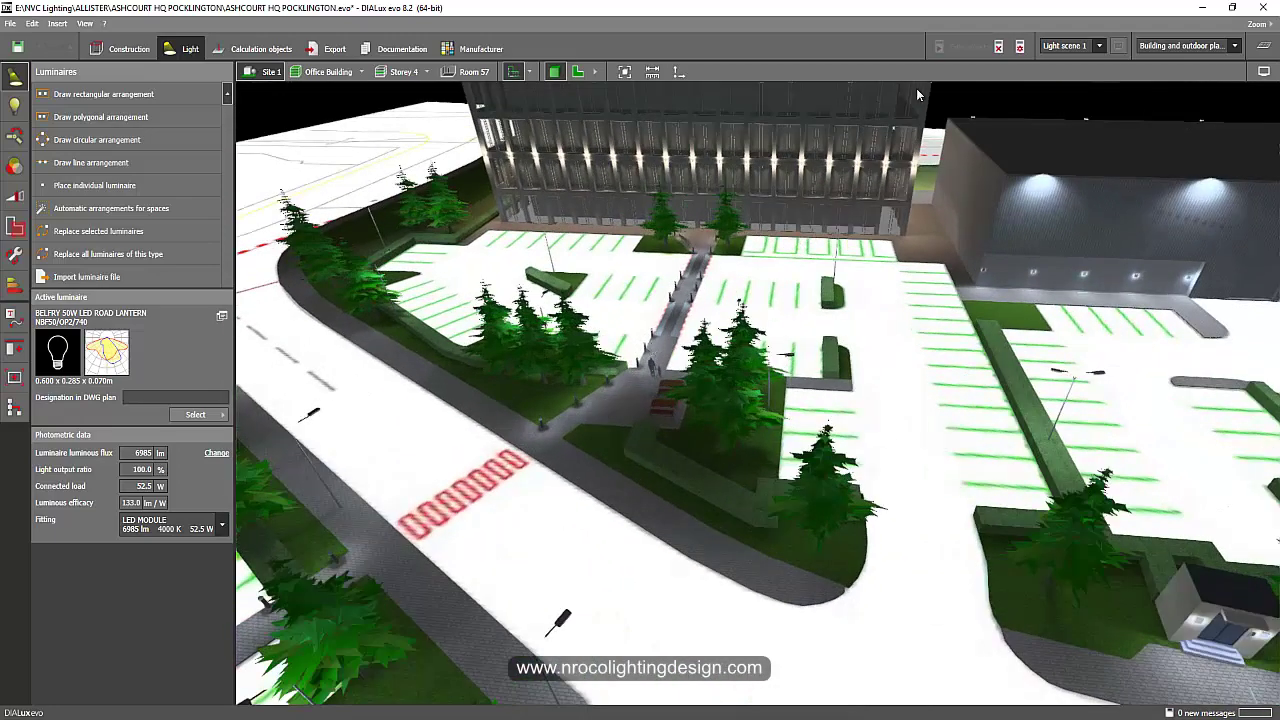
left_click(512, 72)
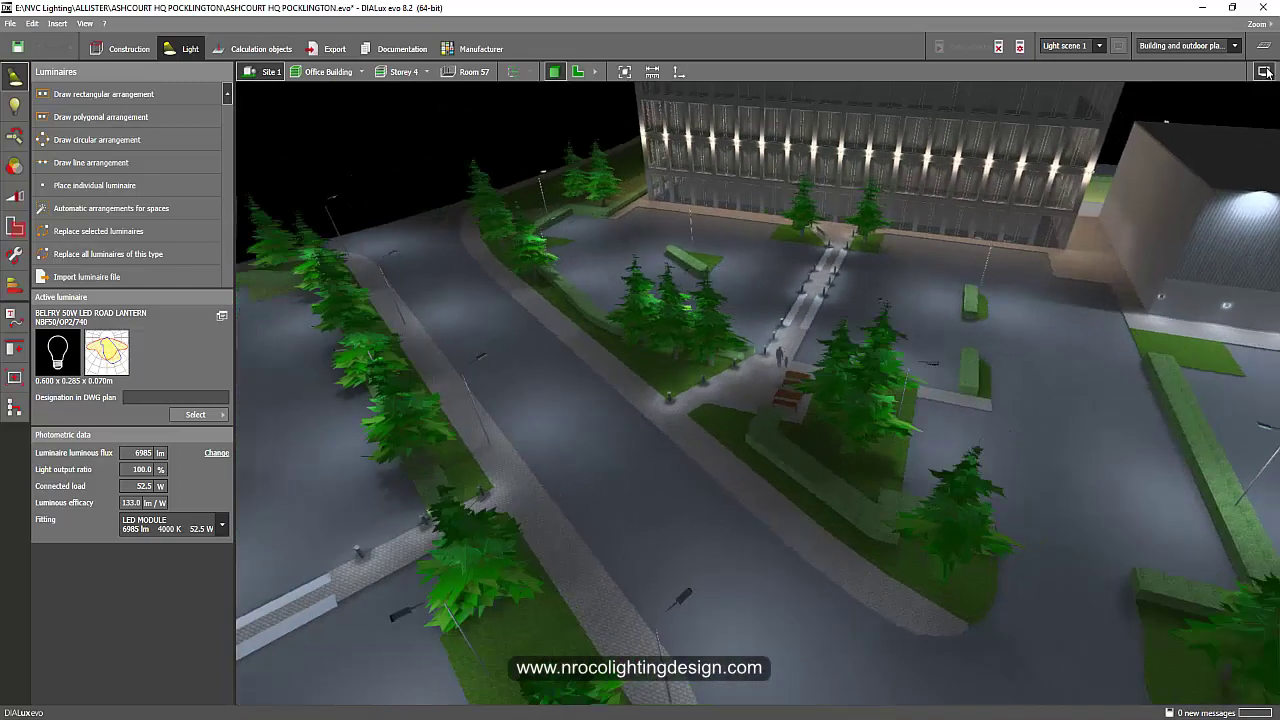
Step: Display the whole headquarters site in false colours to view its light levels
left_click(1263, 72)
left_click(1194, 91)
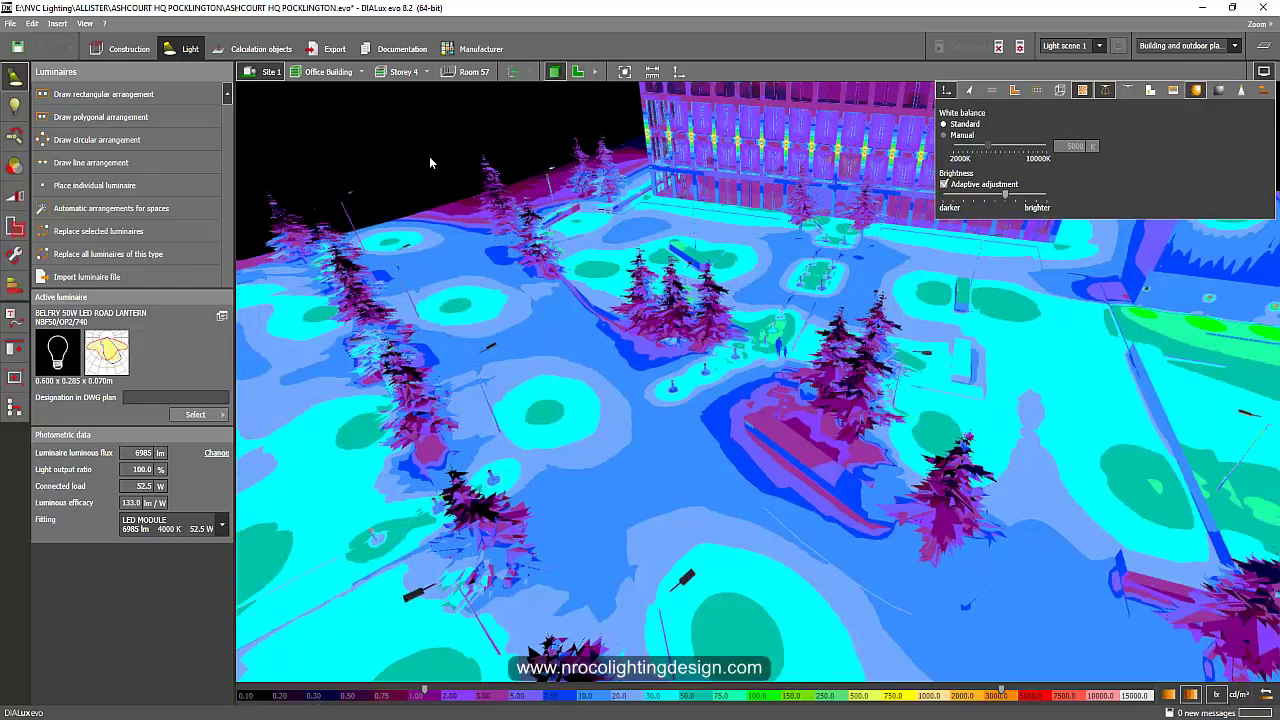
left_click(430, 163)
left_click_drag(452, 235, 493, 322)
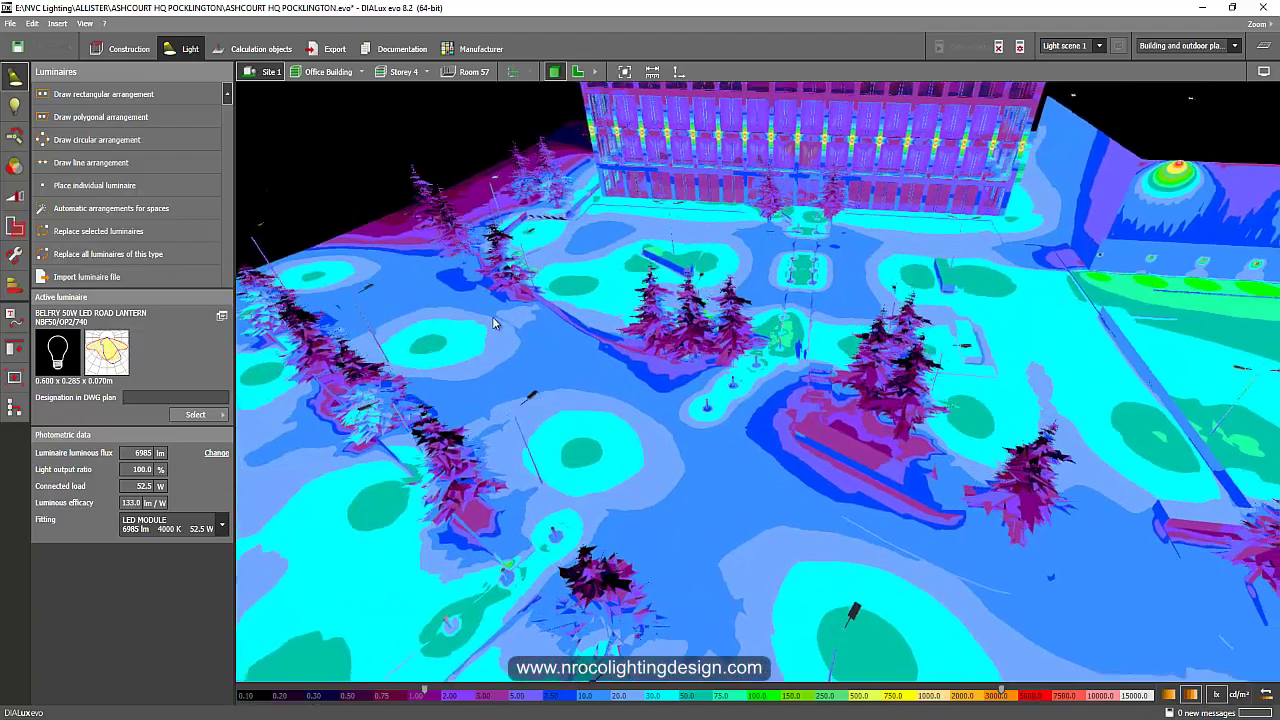
Step: Examine the bollard-lit walkway's false colours against the lux scale, from the picnic benches to the building entrance
right_click_drag(740, 418, 1183, 612)
scroll(792, 364, "up", 4)
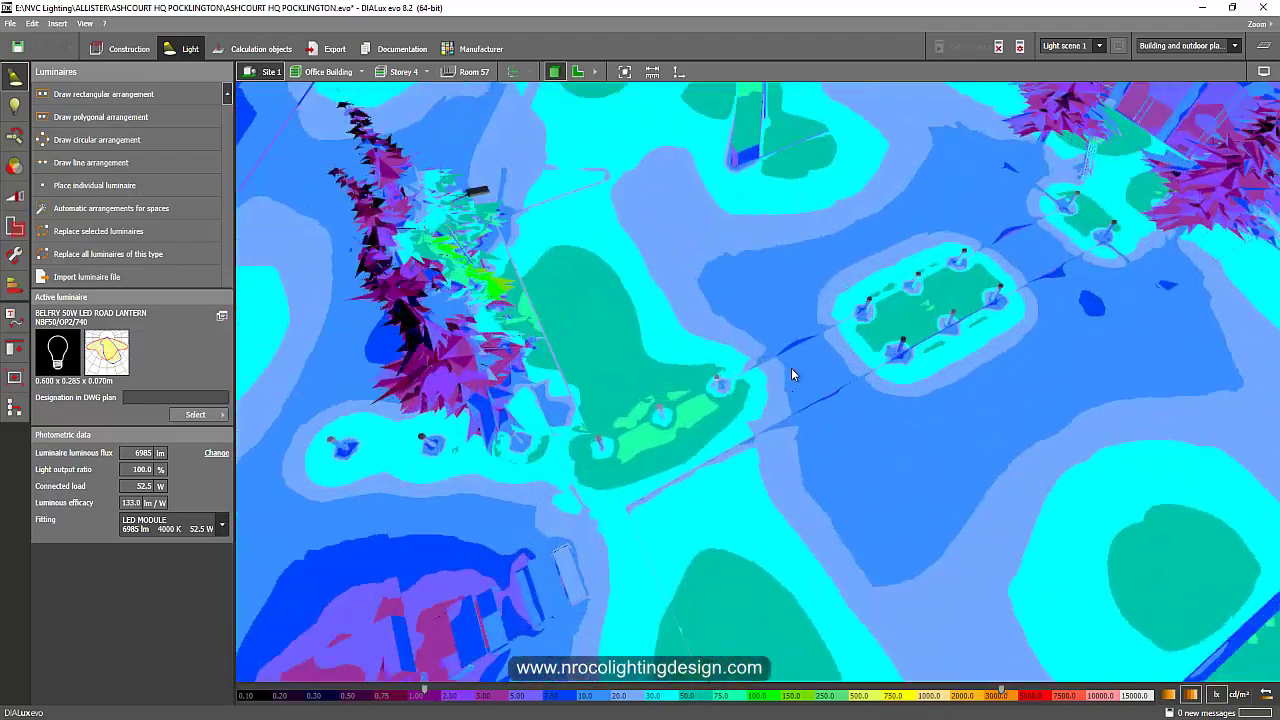
right_click_drag(792, 368, 762, 368)
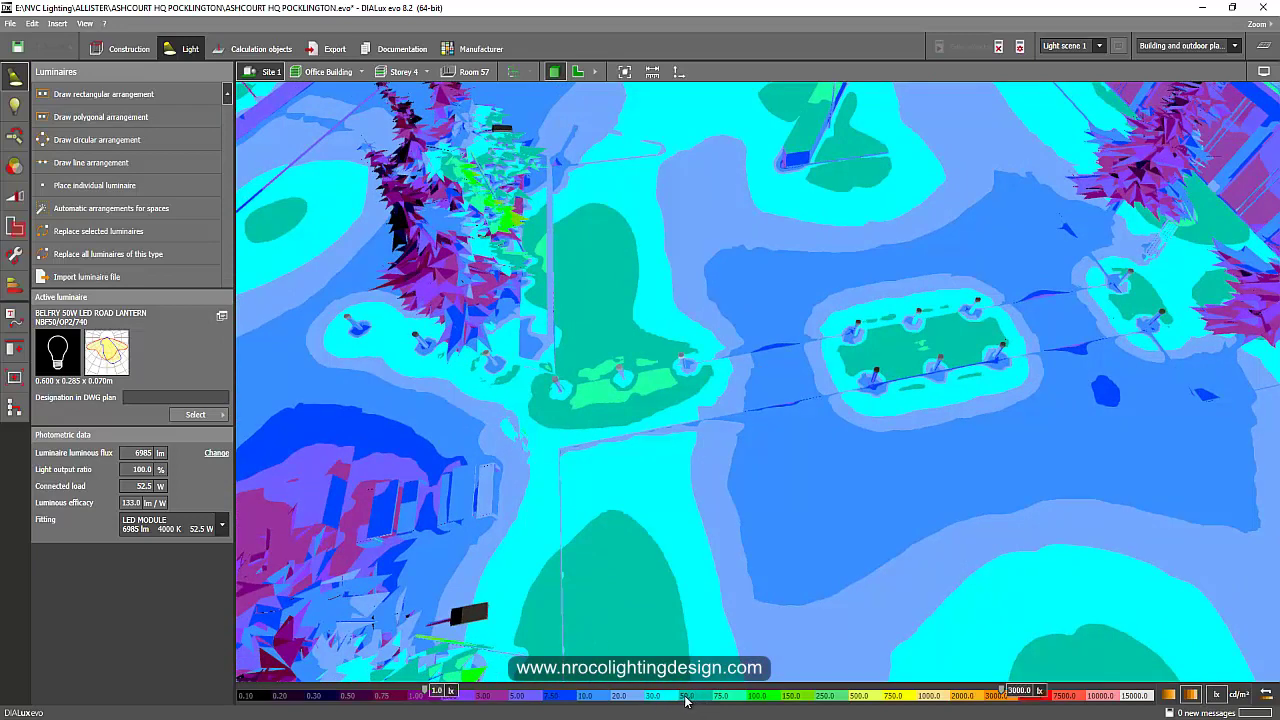
right_click_drag(617, 548, 643, 504)
scroll(676, 516, "down", 3)
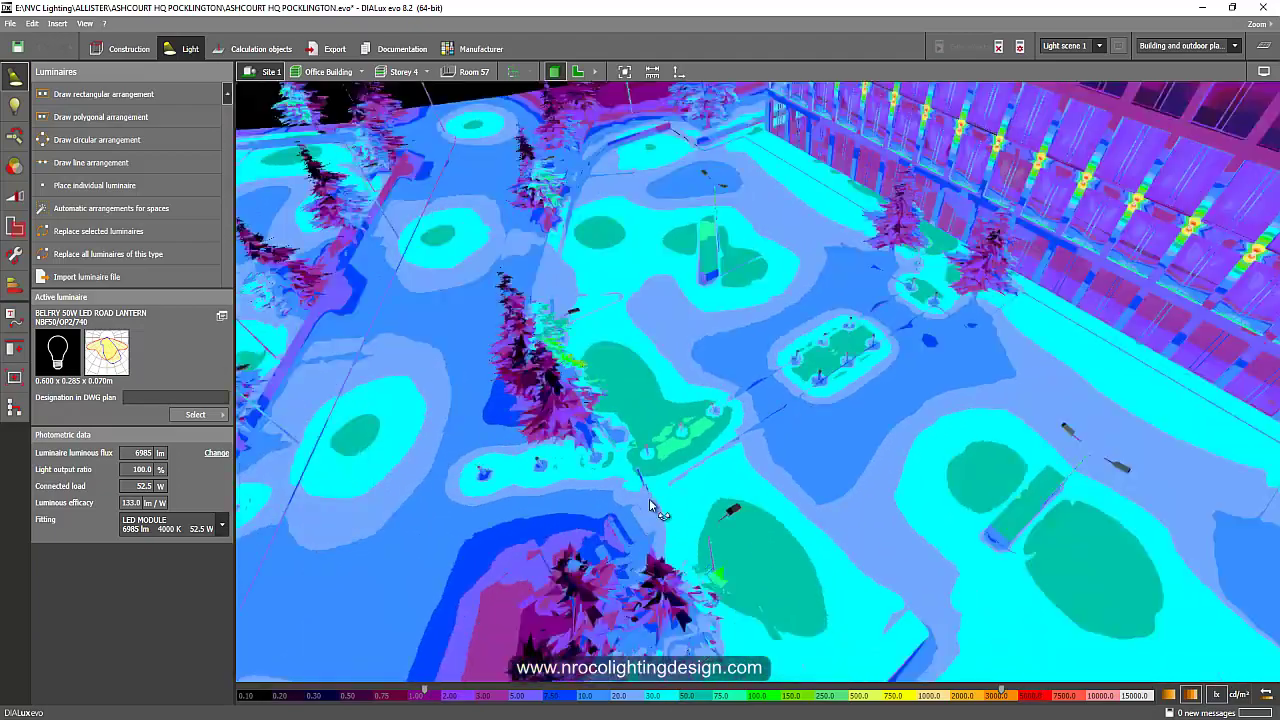
left_click_drag(642, 510, 689, 477)
left_click_drag(637, 532, 571, 511)
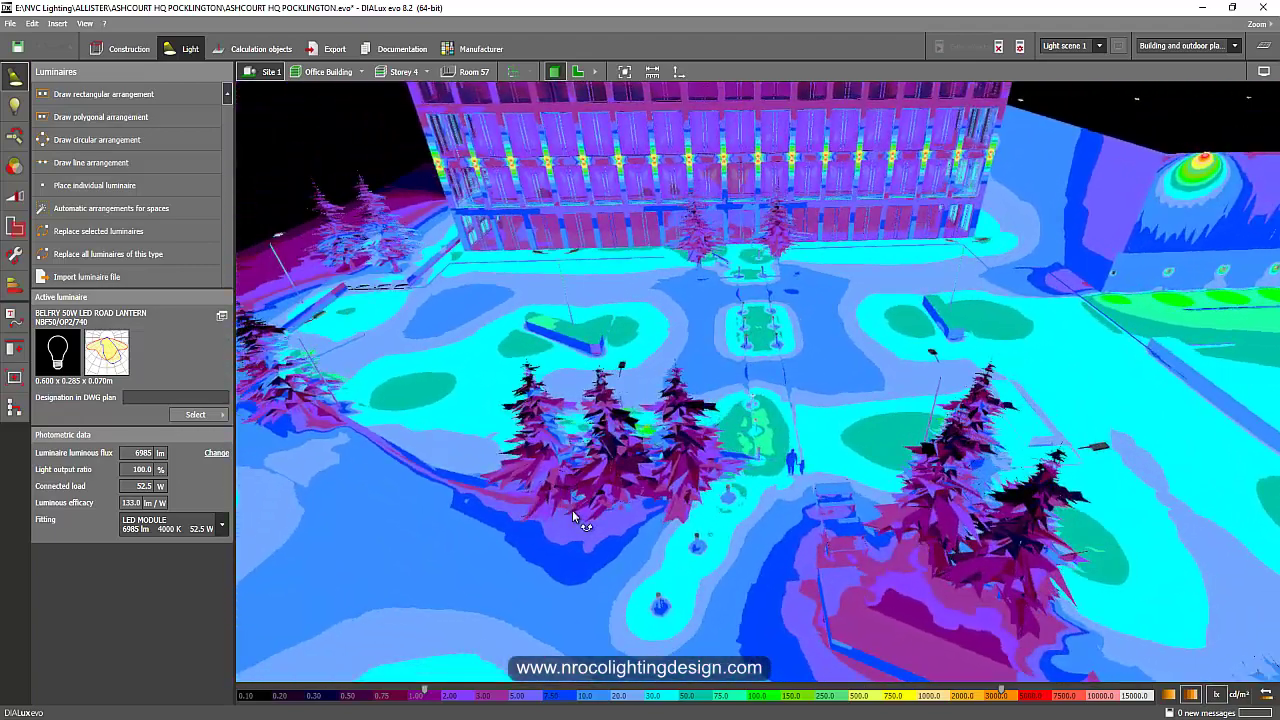
left_click_drag(564, 573, 768, 445)
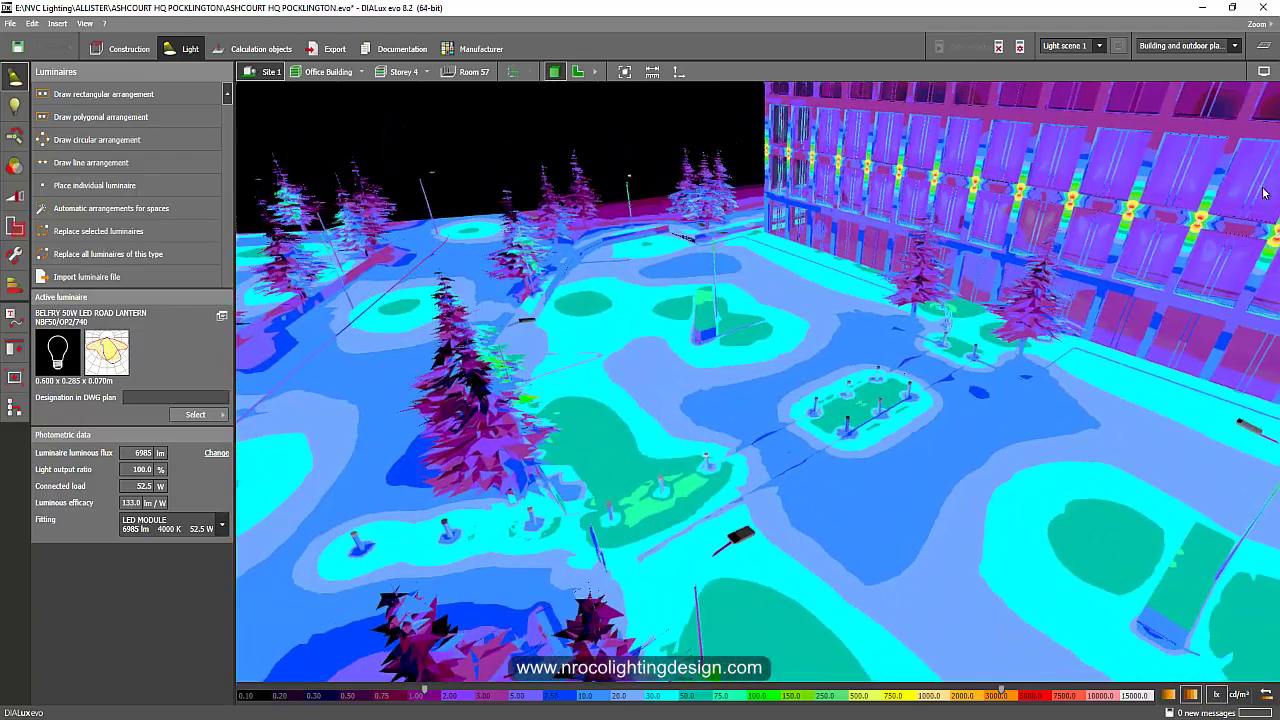
Step: Turn off the false colours and inspect the rendered walkway through the car park to the office building
left_click(1264, 71)
left_click(955, 121)
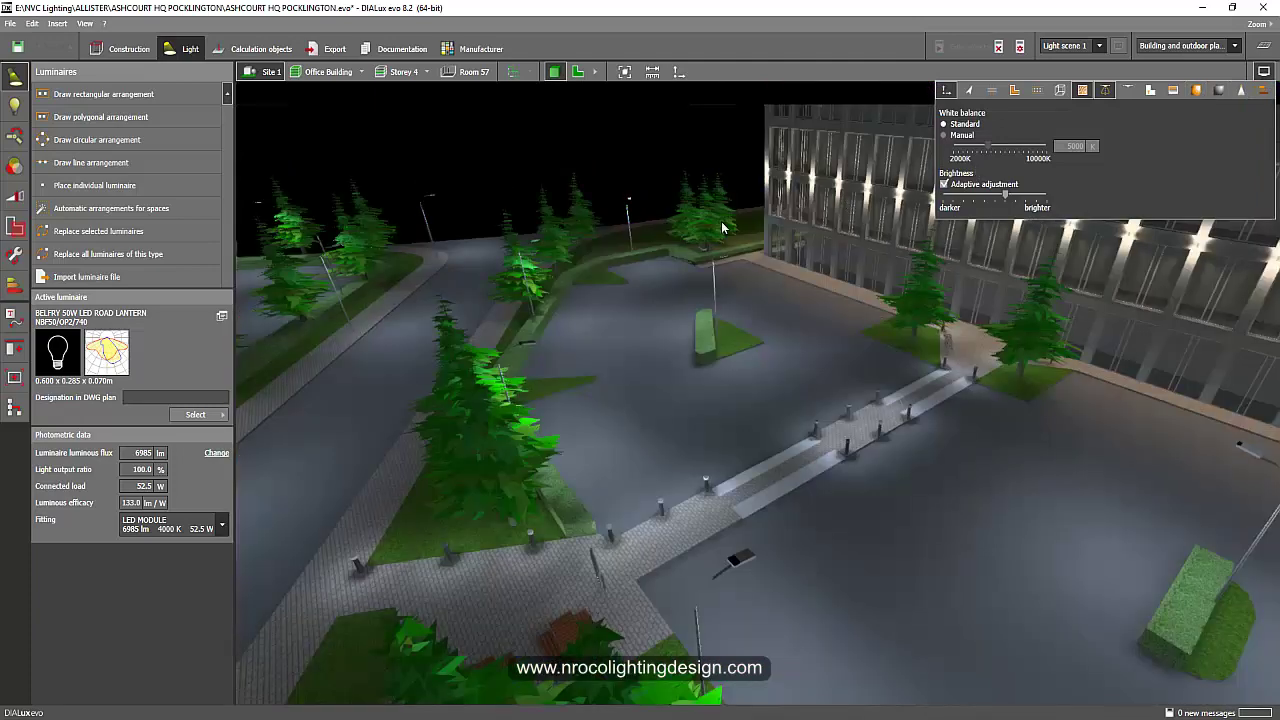
left_click_drag(400, 268, 487, 286)
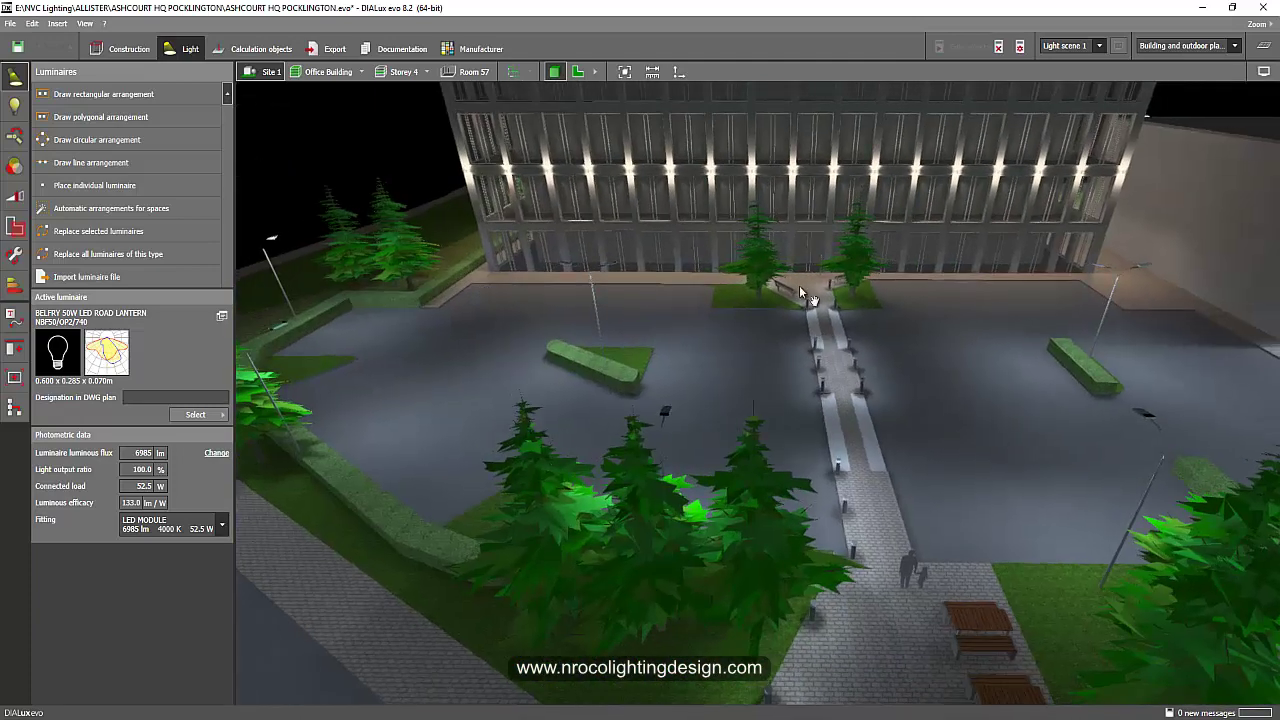
middle_click_drag(810, 322, 746, 326)
scroll(746, 326, "down", 3)
scroll(707, 405, "down", 2)
right_click_drag(707, 405, 667, 387)
mouse_move(666, 392)
left_mouse_down()
mouse_move(684, 352)
mouse_move(678, 380)
mouse_move(673, 369)
left_mouse_up()
Step: Switch to the Reepham Coop Store R1 project and inspect the store's paths, disabled bays and car park in 3D
left_click(538, 719)
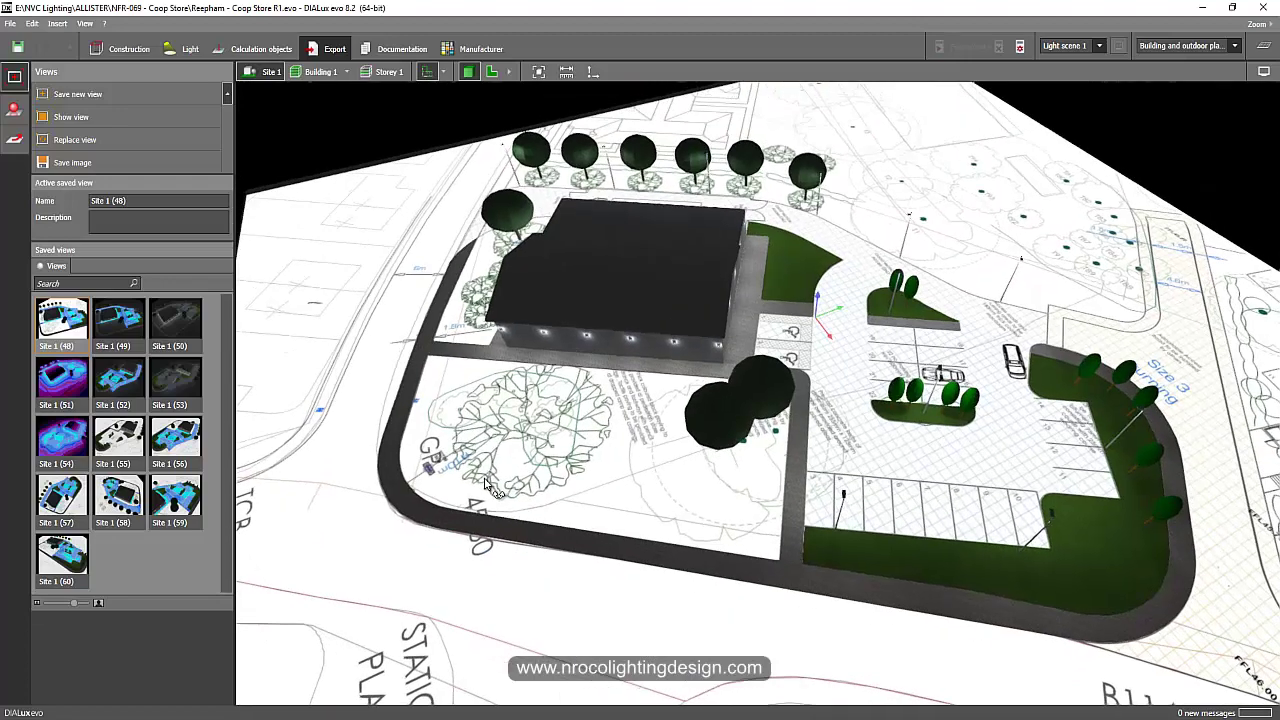
left_click_drag(485, 481, 456, 441)
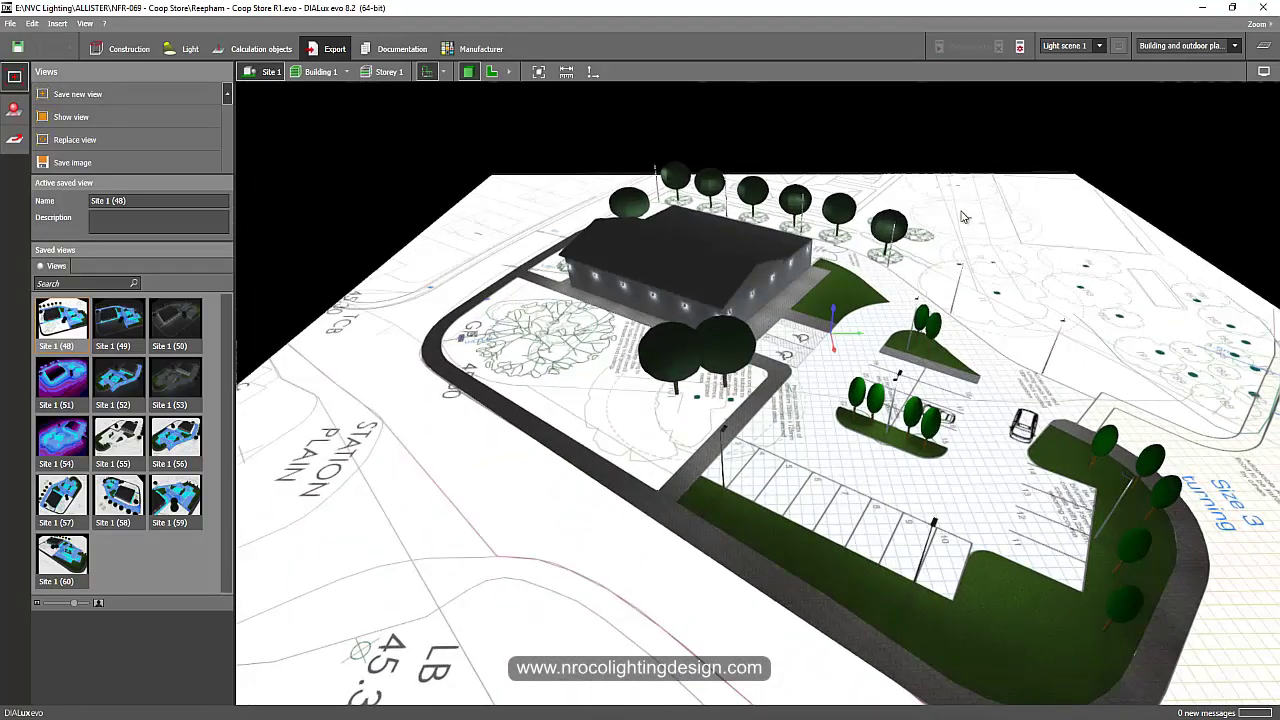
left_click_drag(968, 235, 914, 566)
scroll(914, 567, "up", 4)
left_click_drag(840, 437, 785, 334)
middle_click_drag(785, 334, 911, 570)
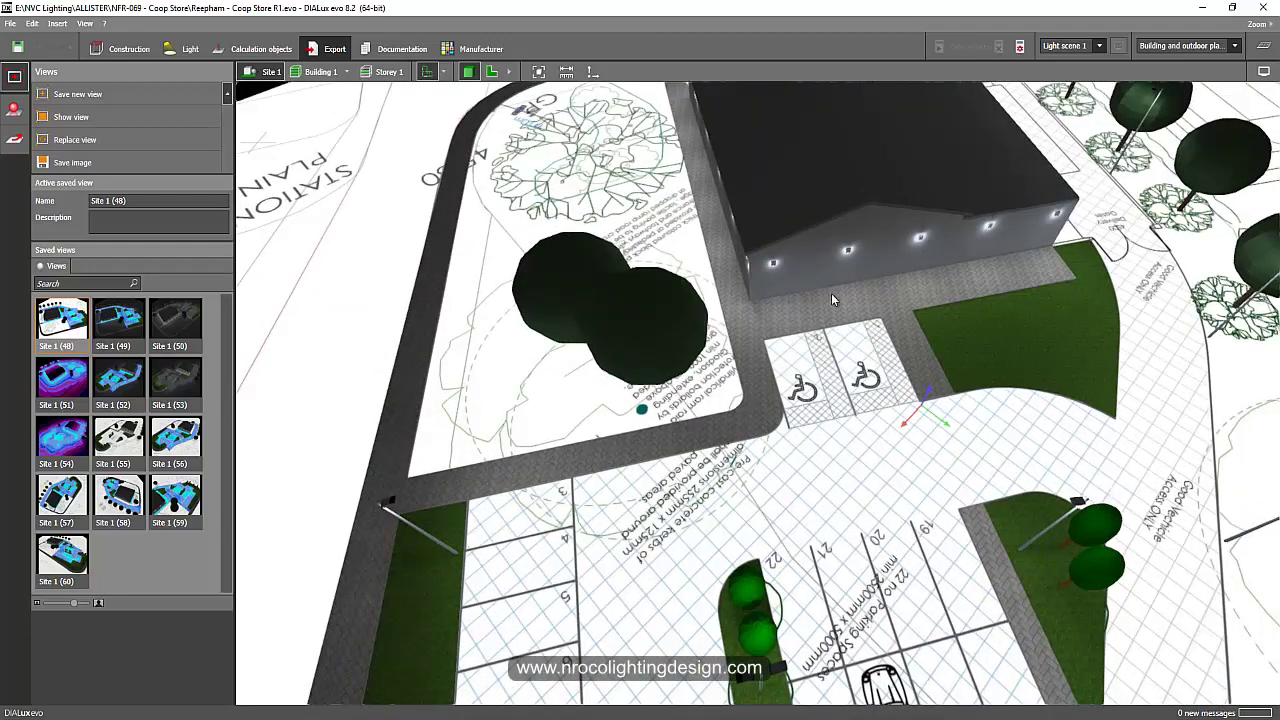
middle_click_drag(897, 436, 855, 374)
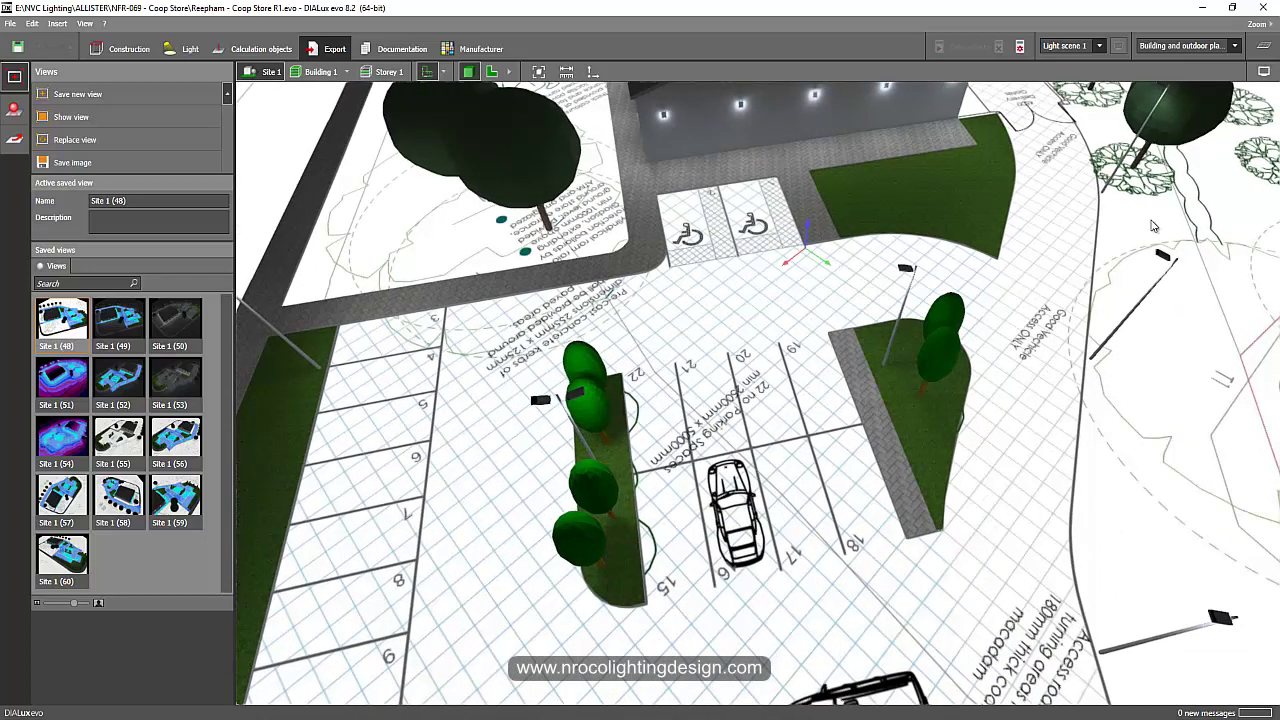
Step: Show the results overview and check the Path-walk luminance entries for the parking-side path and the path around the store
left_click(1264, 45)
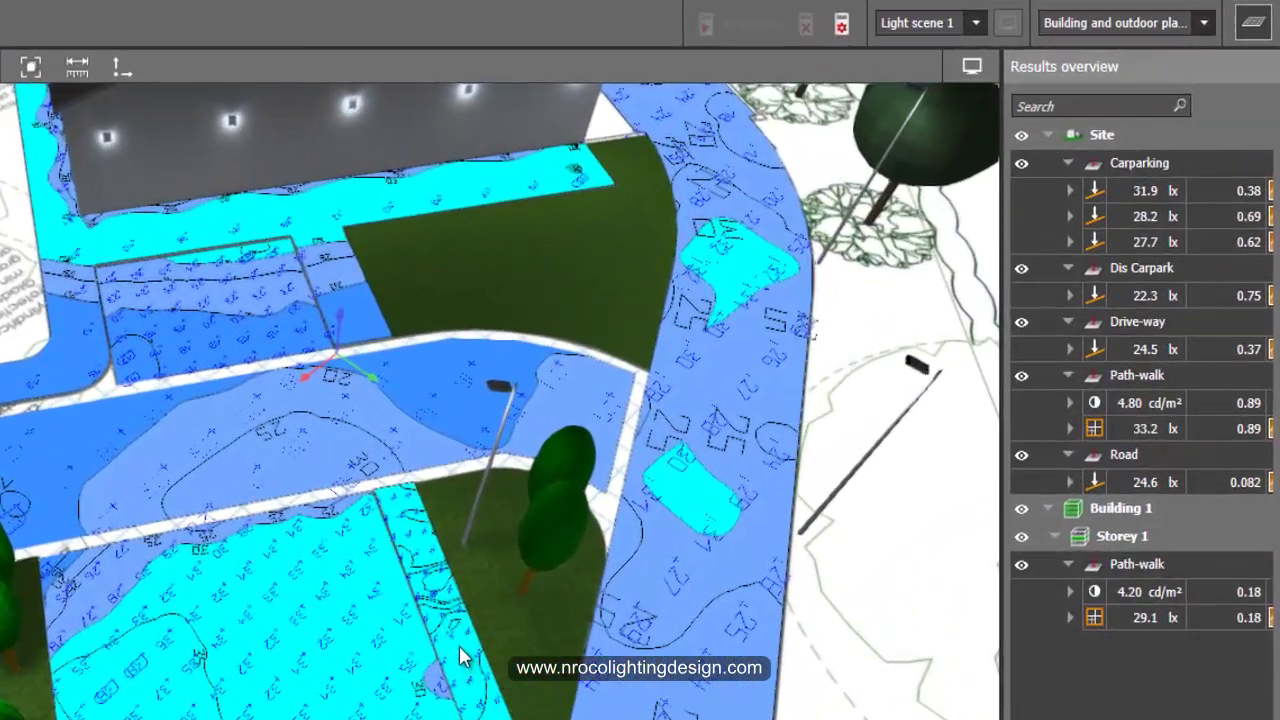
left_click(1185, 325)
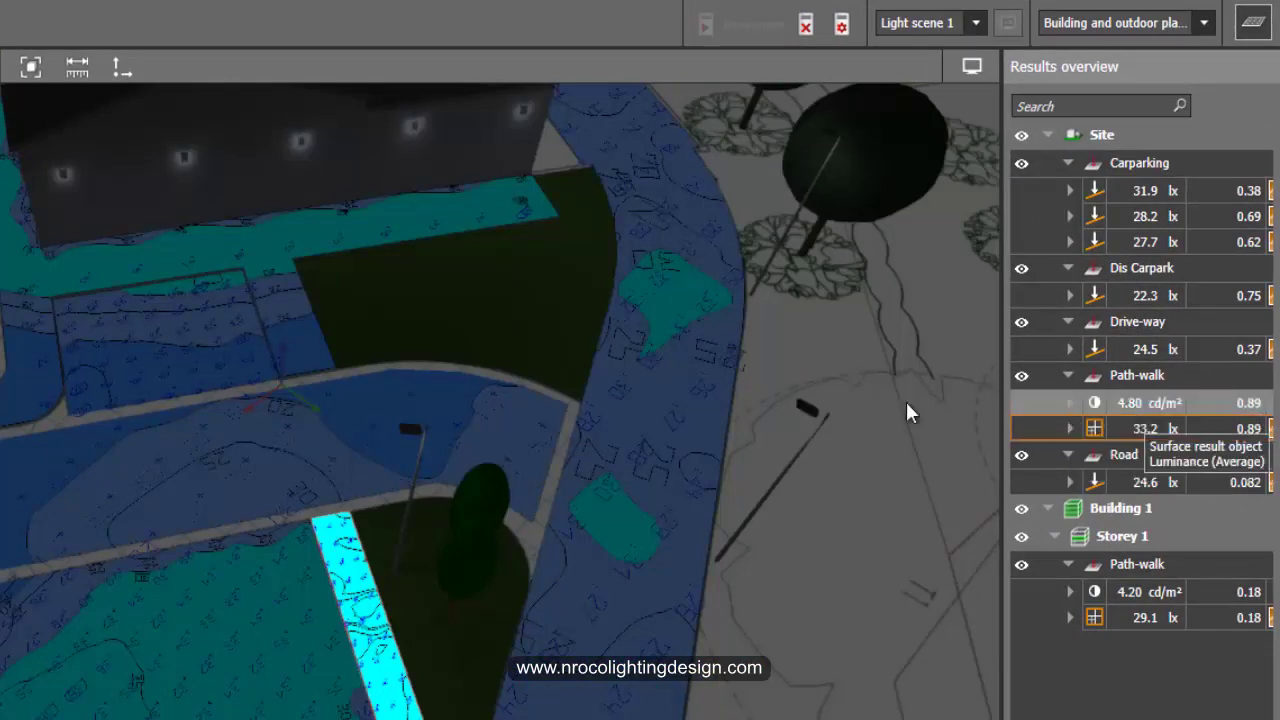
right_click_drag(121, 308, 99, 308)
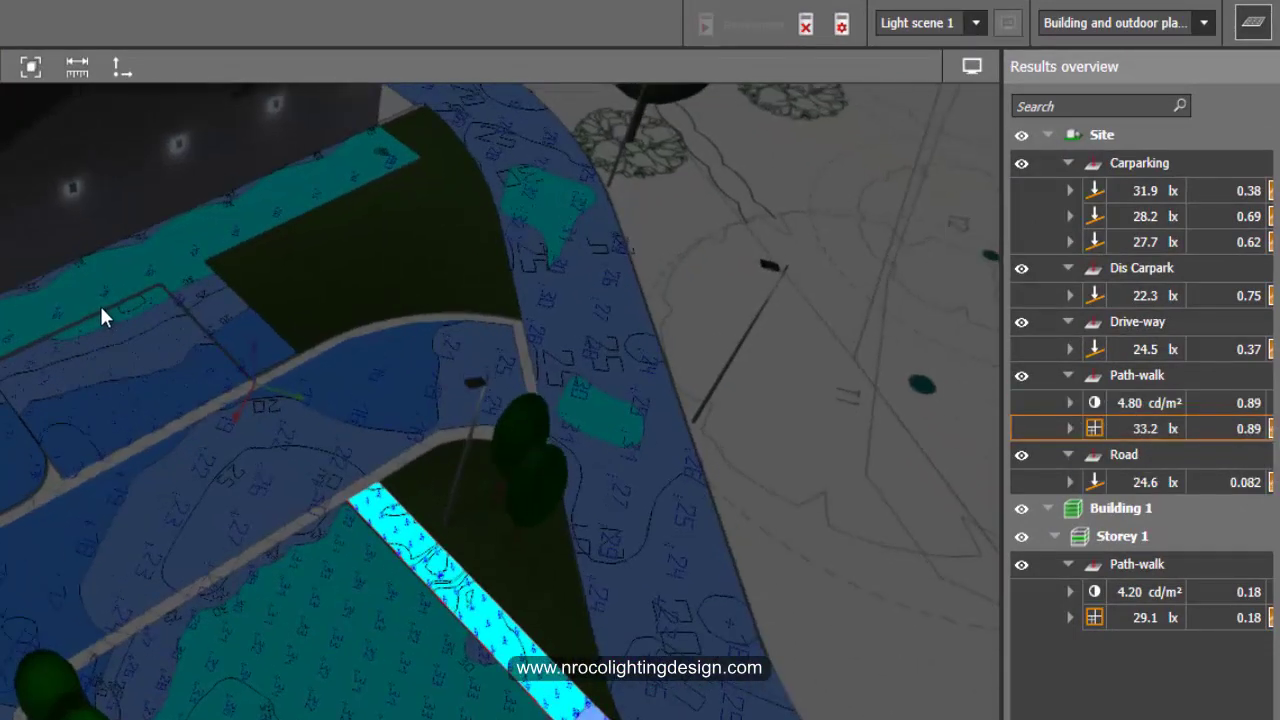
left_click(20, 312)
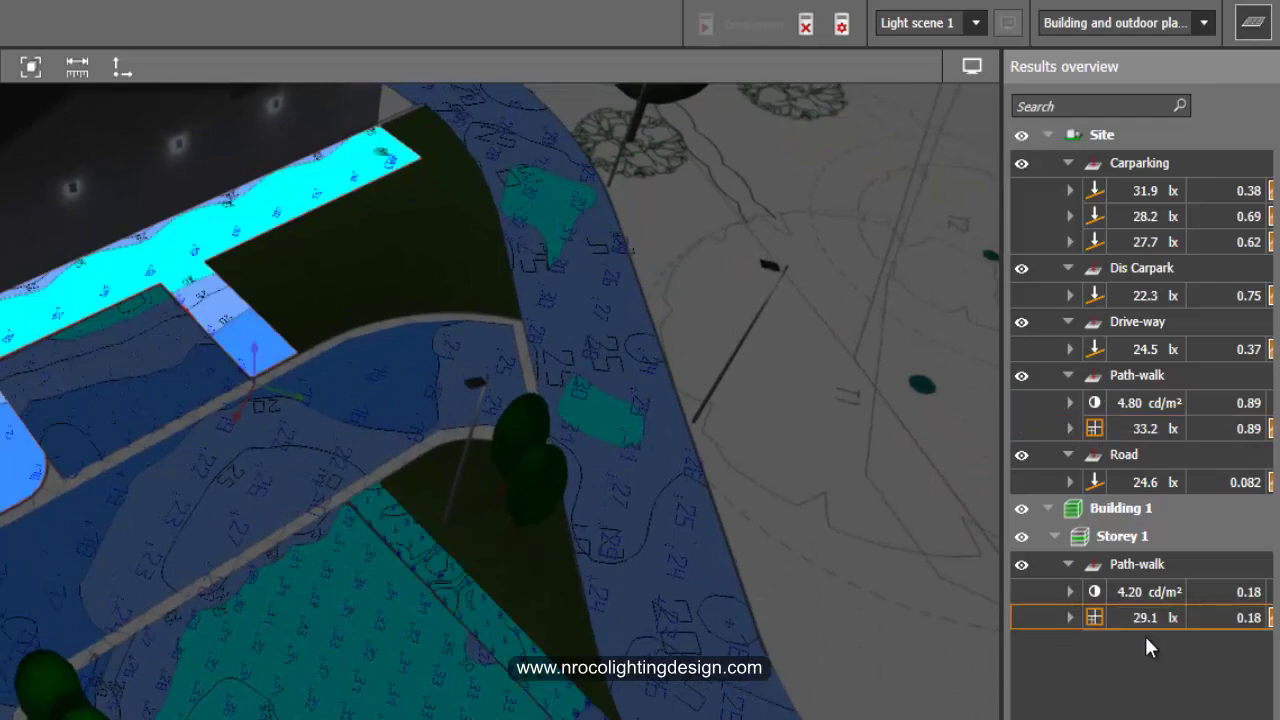
middle_click_drag(190, 375, 679, 203)
left_click(620, 188)
Step: Inspect the store's wall-lit frontage and highlight the parking-side Path-walk surface to locate its results on the site
scroll(152, 475, "up", 2)
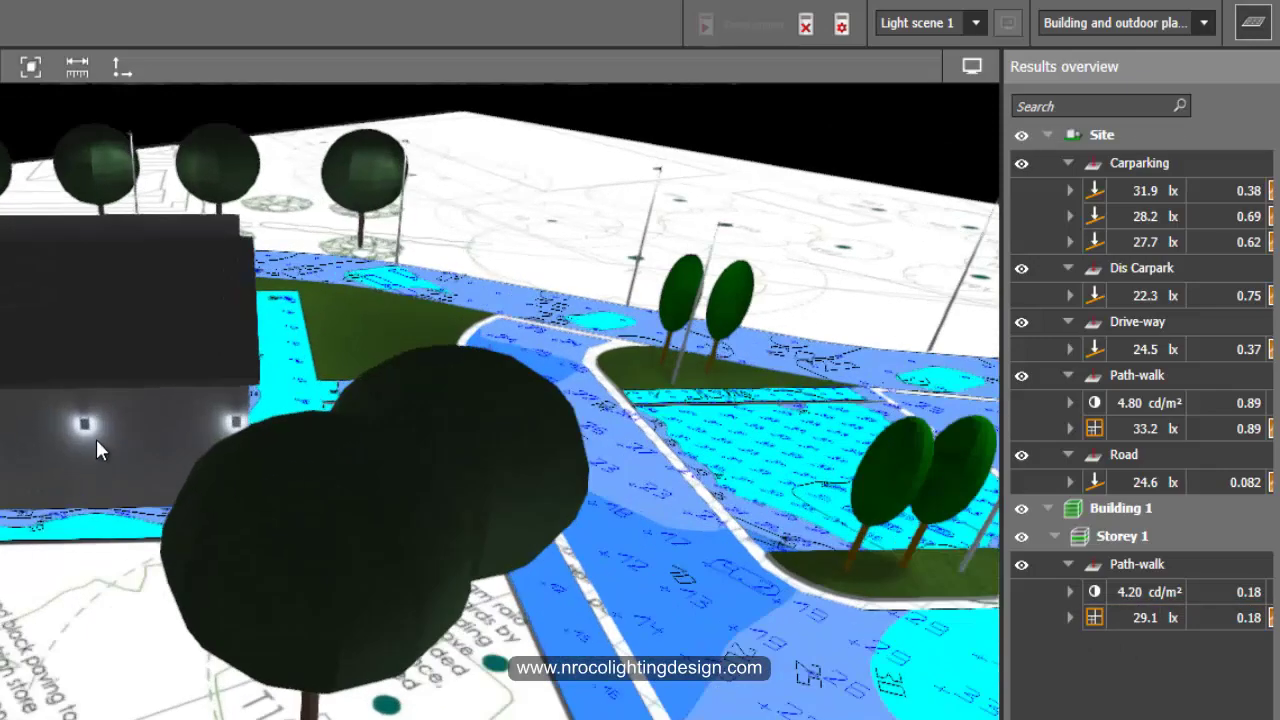
middle_click_drag(508, 687, 454, 534)
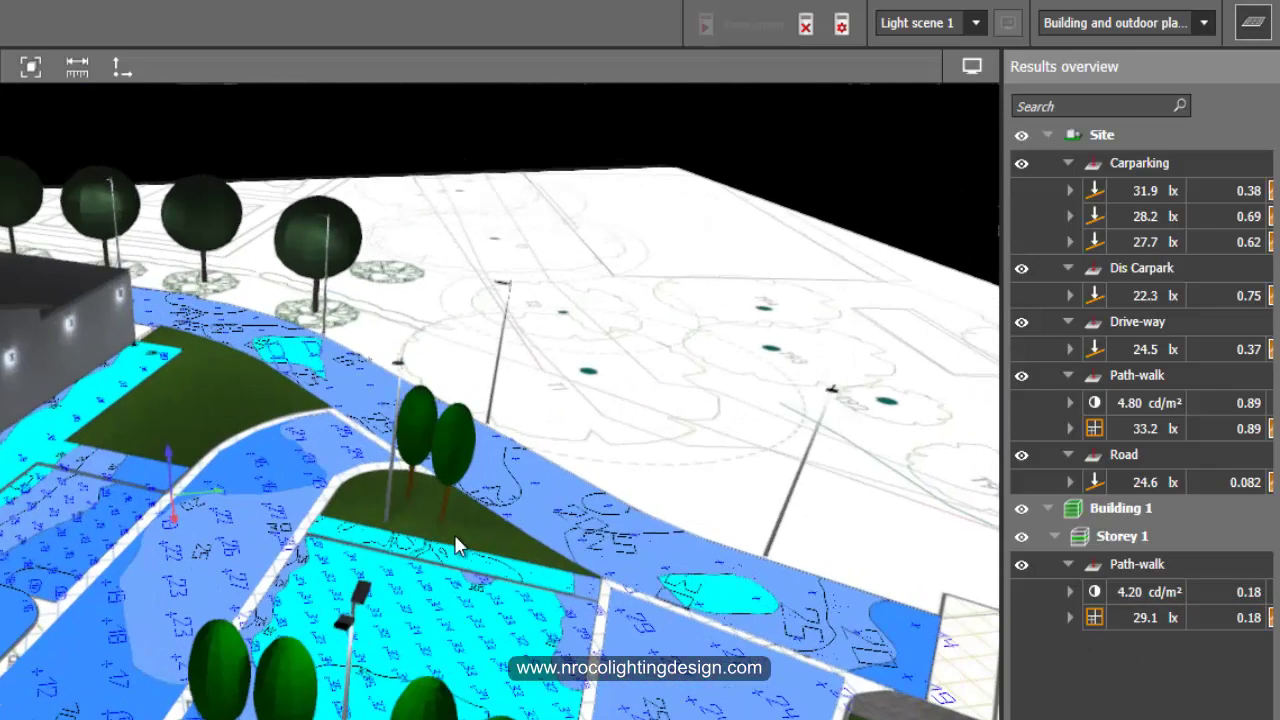
left_click(461, 559)
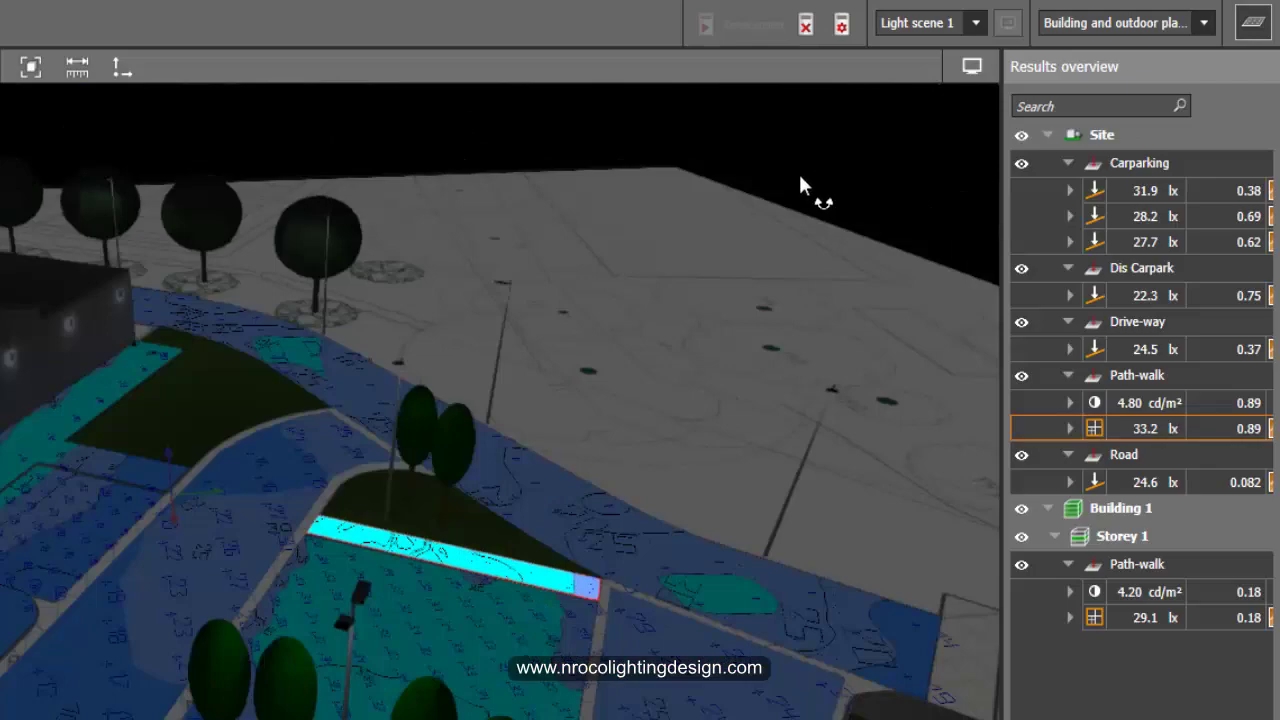
middle_click_drag(816, 182, 303, 537)
scroll(303, 537, "up", 1)
scroll(280, 612, "down", 3)
left_click(594, 343)
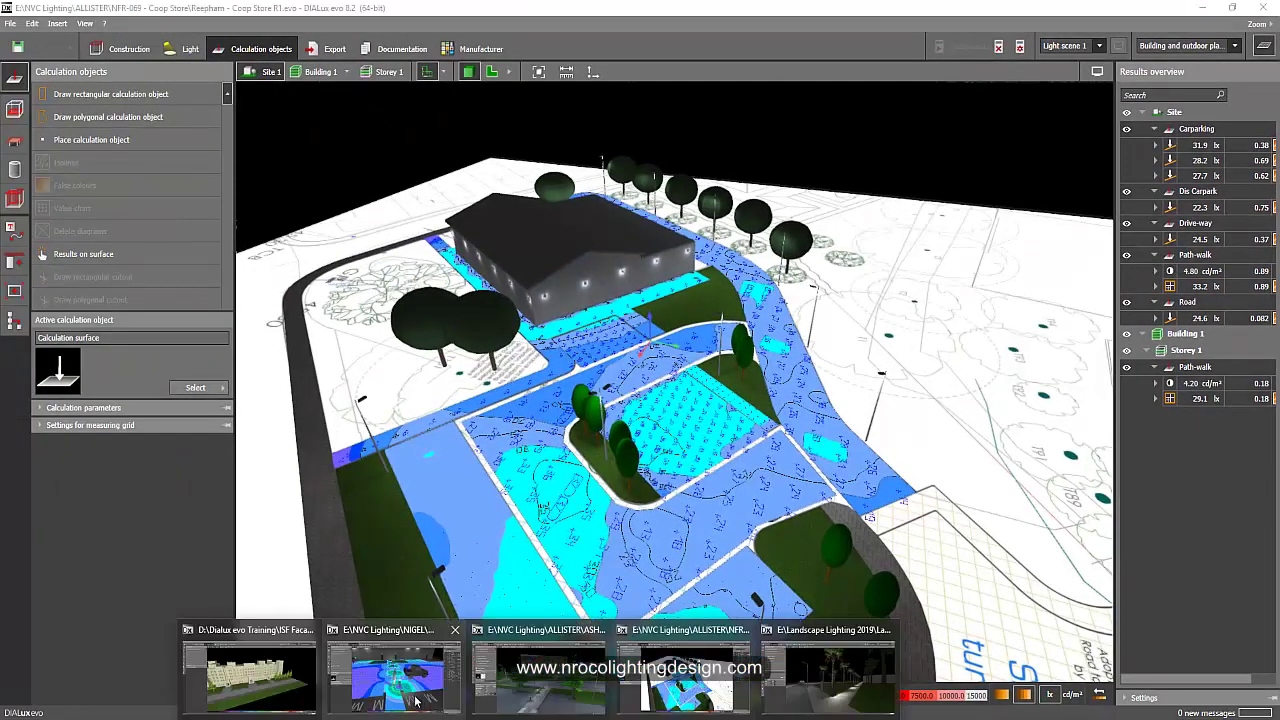
Step: Review the walkways in the Ashcourt HQ Pocklington and Manton Park Corby projects and return to the Reepham Coop Store R1 site
left_click(536, 698)
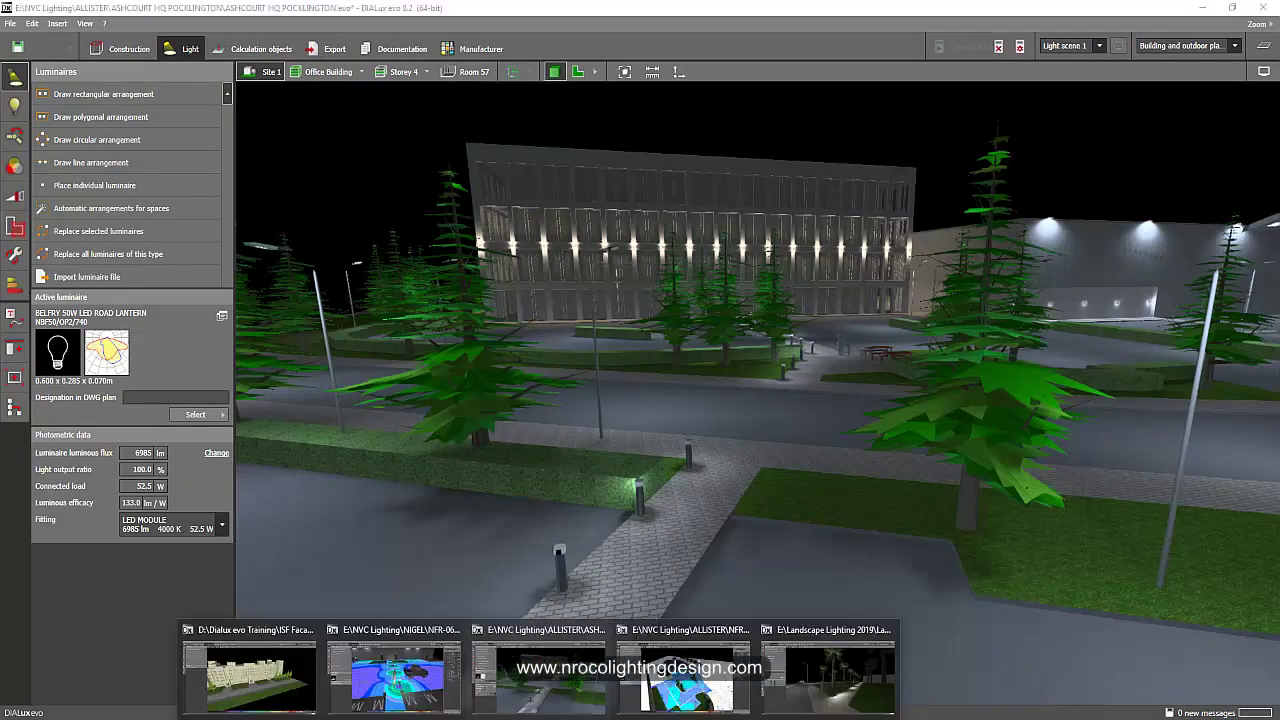
left_click(395, 668)
mouse_move(666, 700)
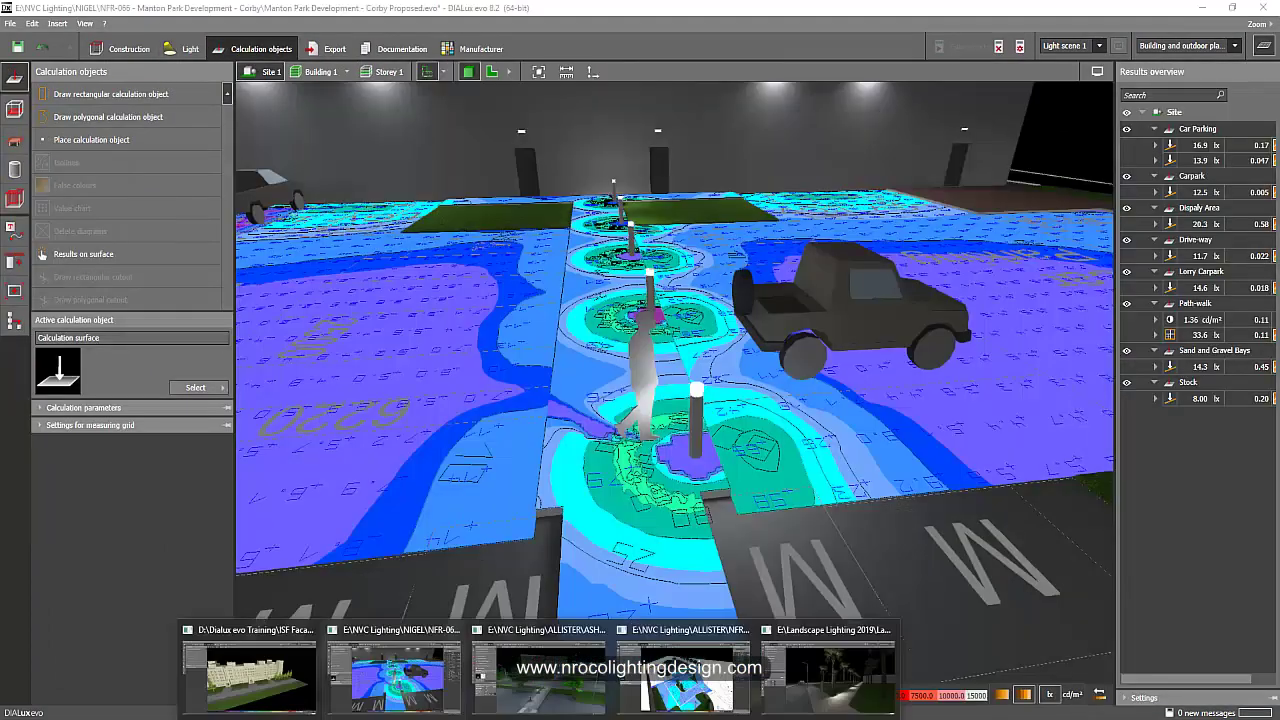
left_click(665, 662)
scroll(527, 468, "up", 5)
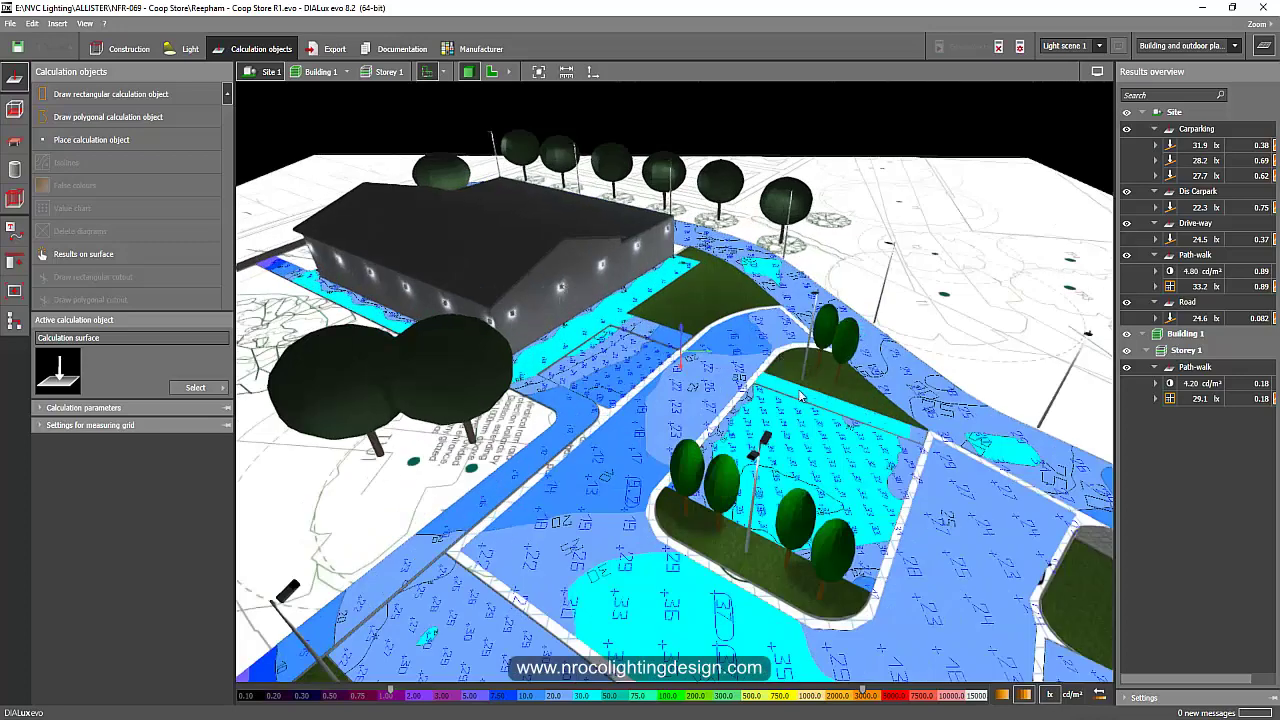
Step: Switch to the Algabas Refinery project and inspect the palm-lined path with its row of bollards in 3D
mouse_move(690, 706)
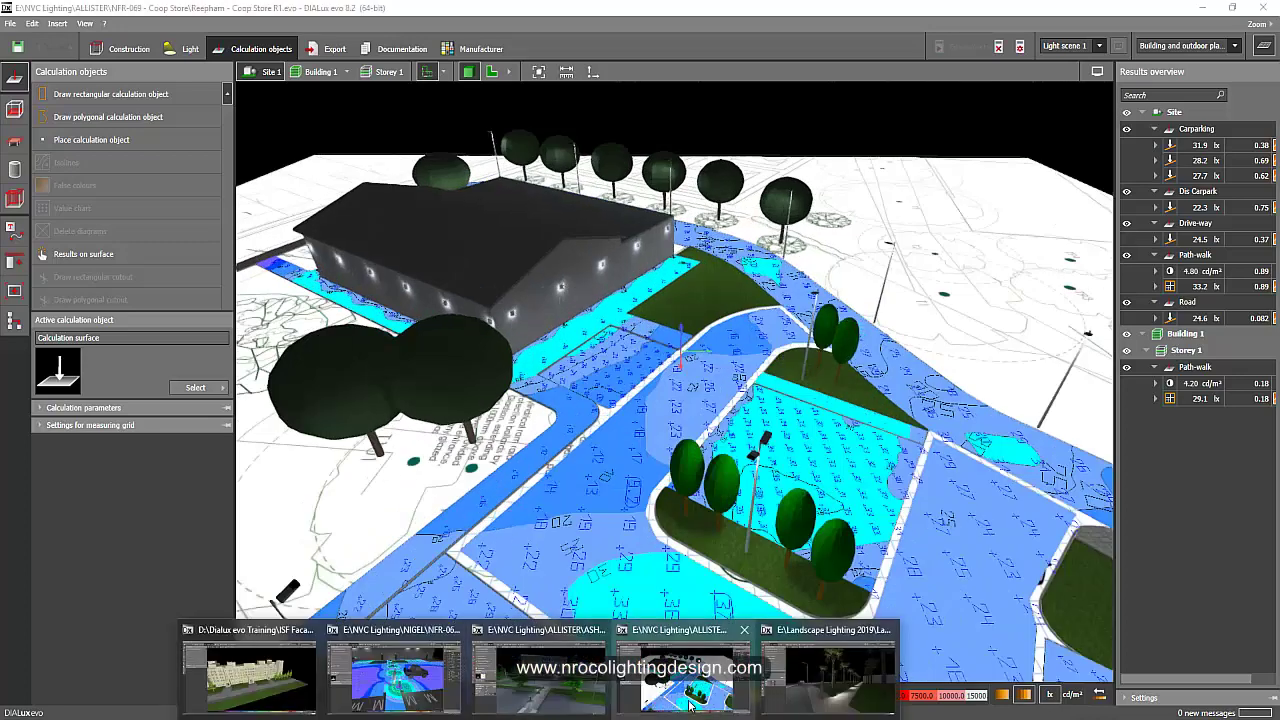
left_click(790, 682)
middle_click_drag(814, 572, 662, 442)
right_click_drag(662, 442, 707, 485)
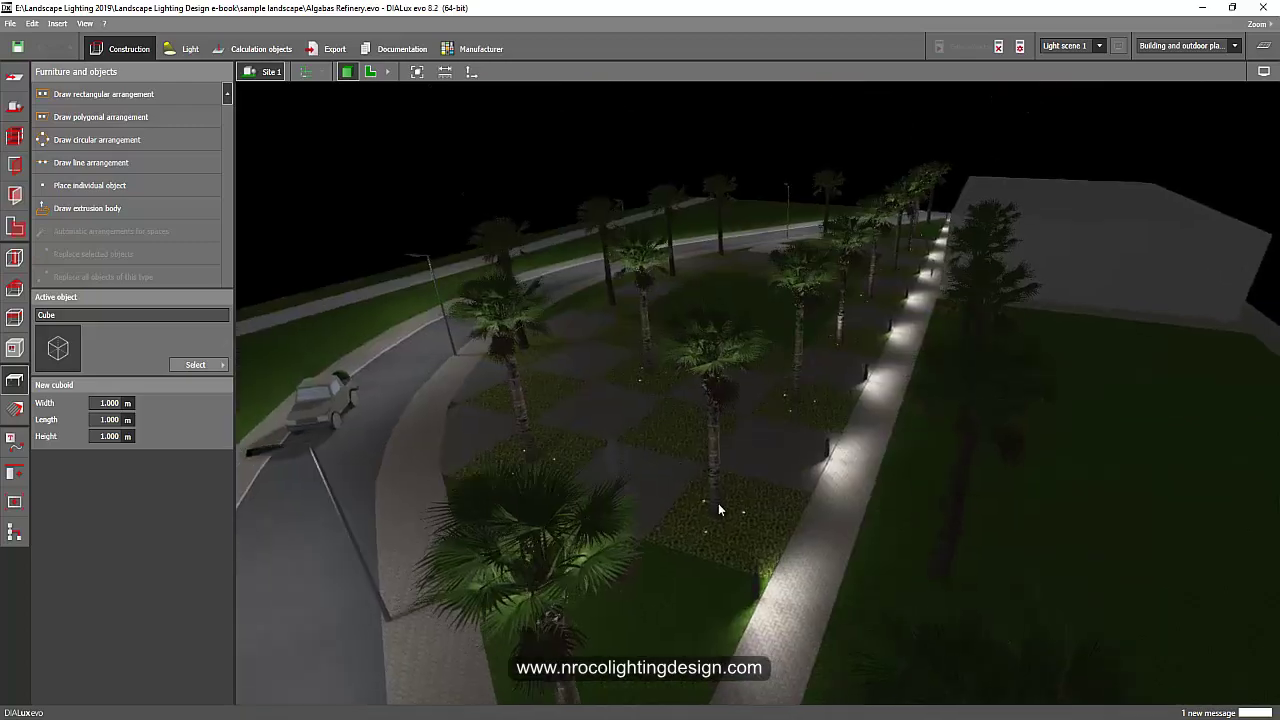
left_click_drag(600, 533, 702, 520)
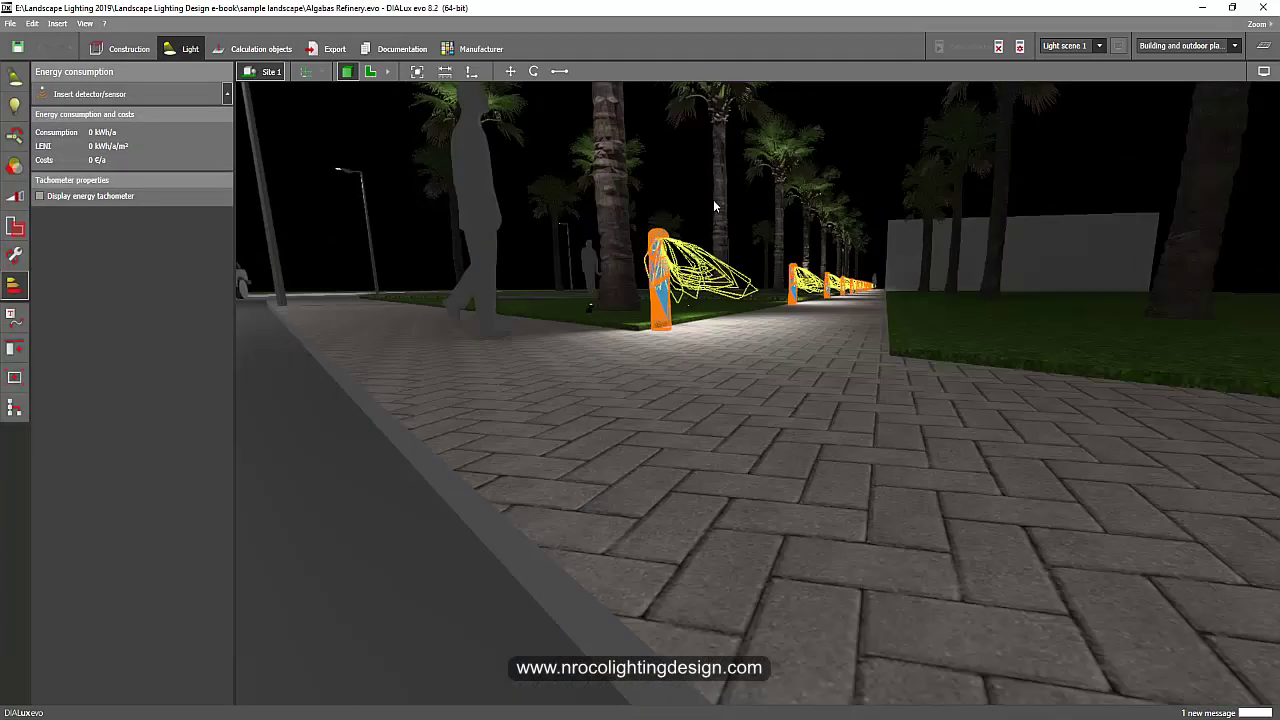
left_click(688, 184)
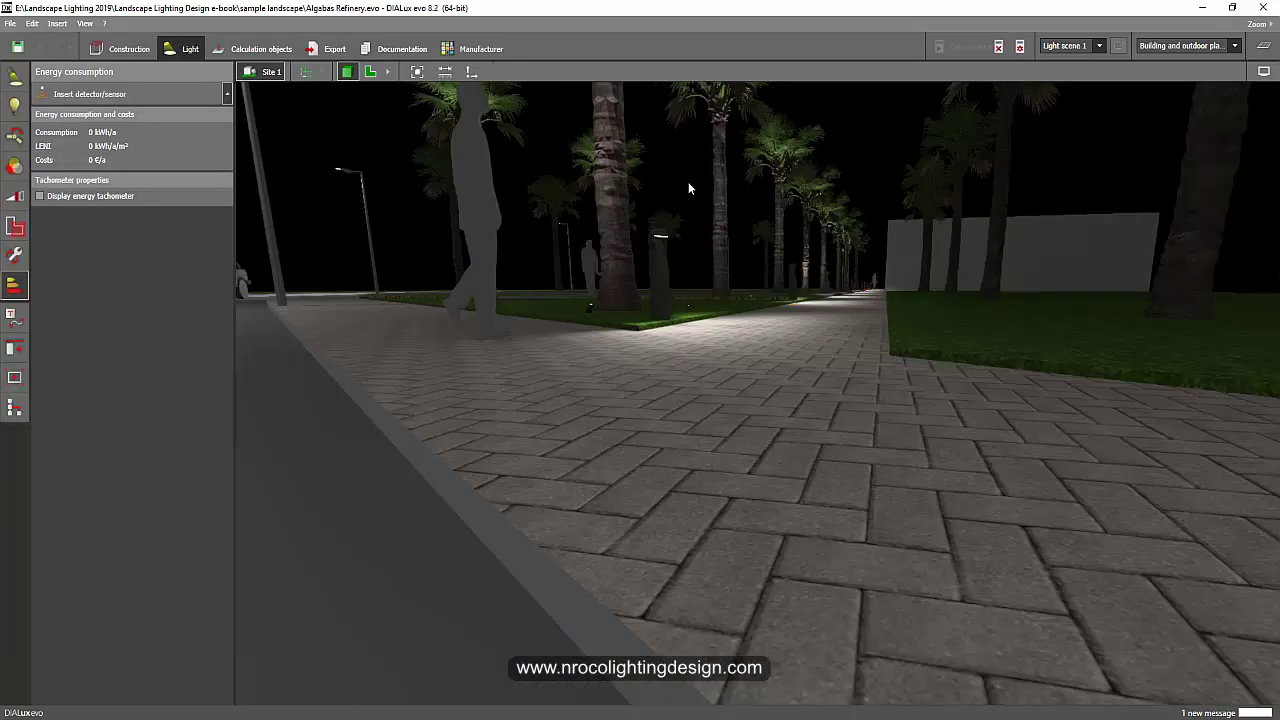
middle_click_drag(689, 184, 679, 220)
Step: View the Algabas Landscape plan picture and return to the Algabas Refinery project
mouse_move(576, 716)
left_click(590, 672)
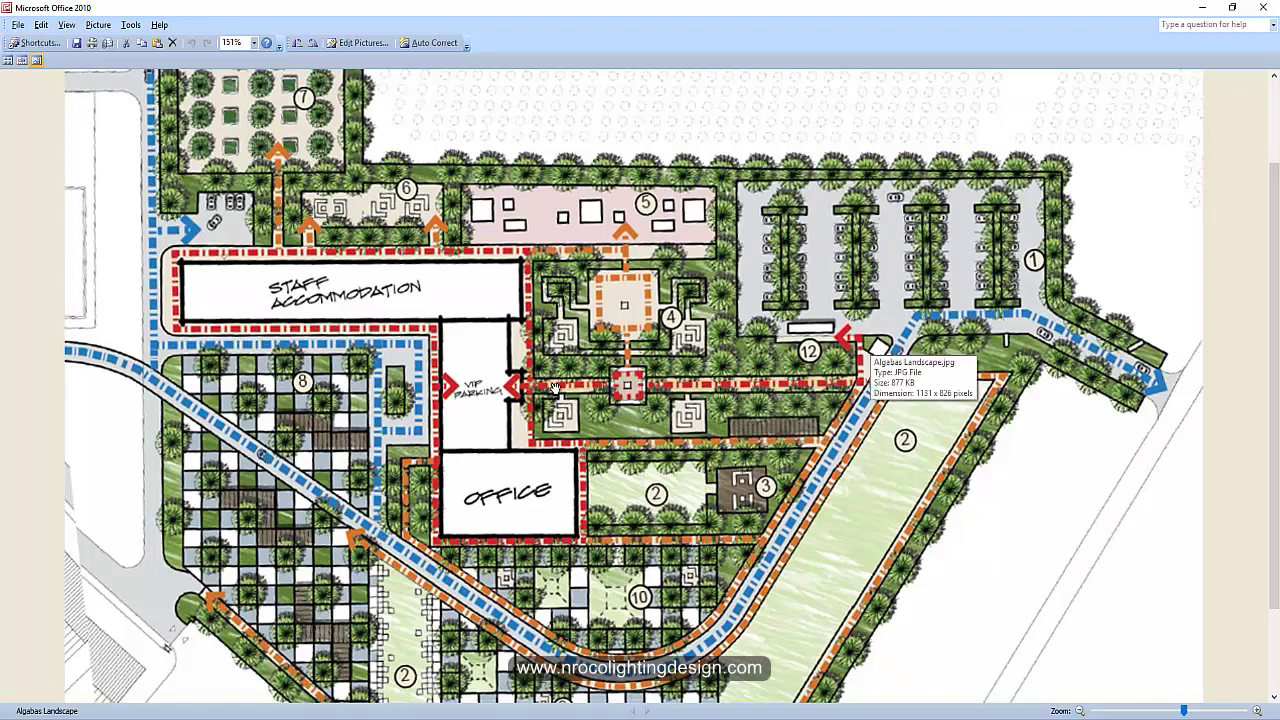
mouse_move(541, 716)
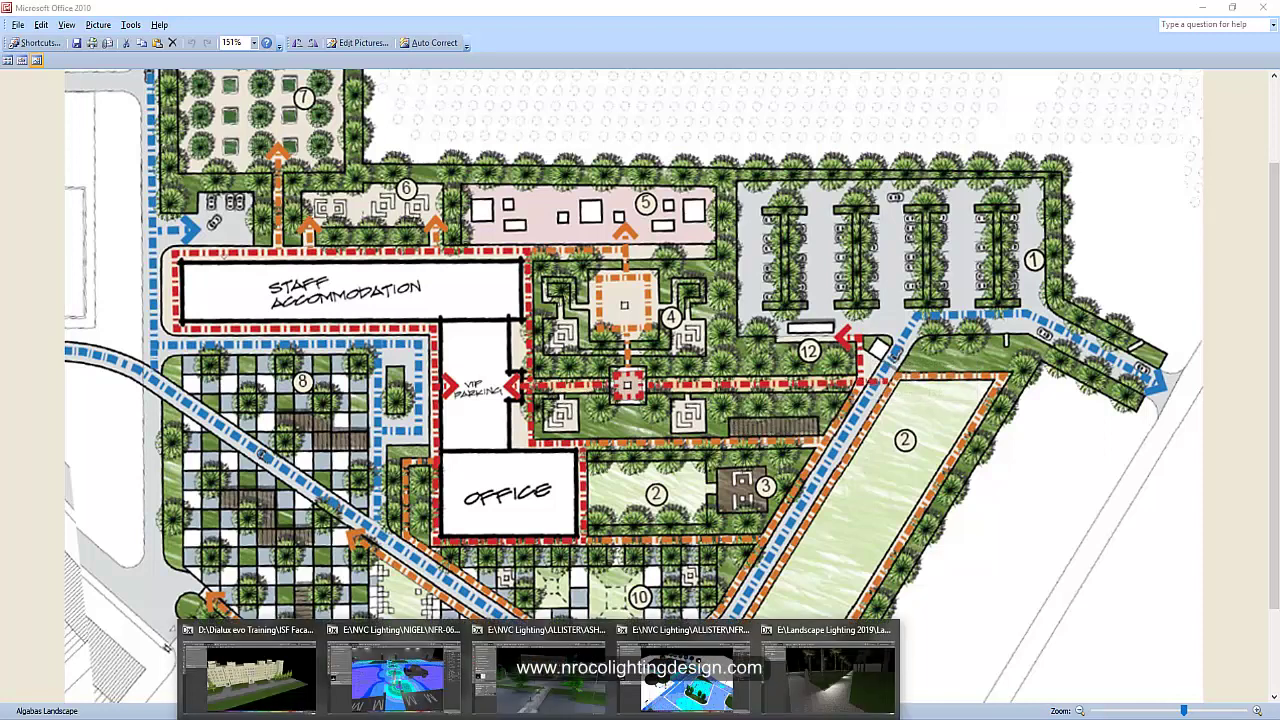
left_click(781, 690)
Step: Inspect the bollard-lit path beside the road and check the results overview for existing calculation results
mouse_move(452, 279)
right_mouse_down()
mouse_move(467, 287)
mouse_move(439, 291)
right_mouse_up()
left_click_drag(440, 298, 575, 486)
left_click(583, 477)
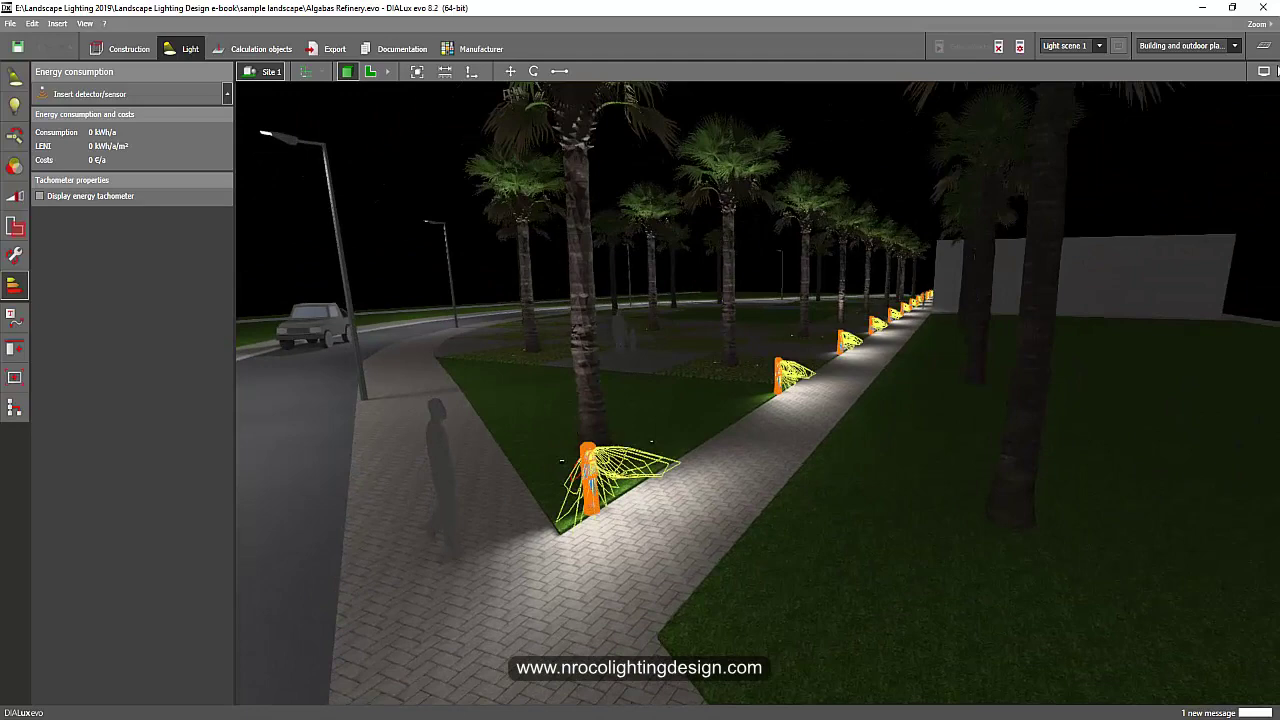
left_click(1264, 48)
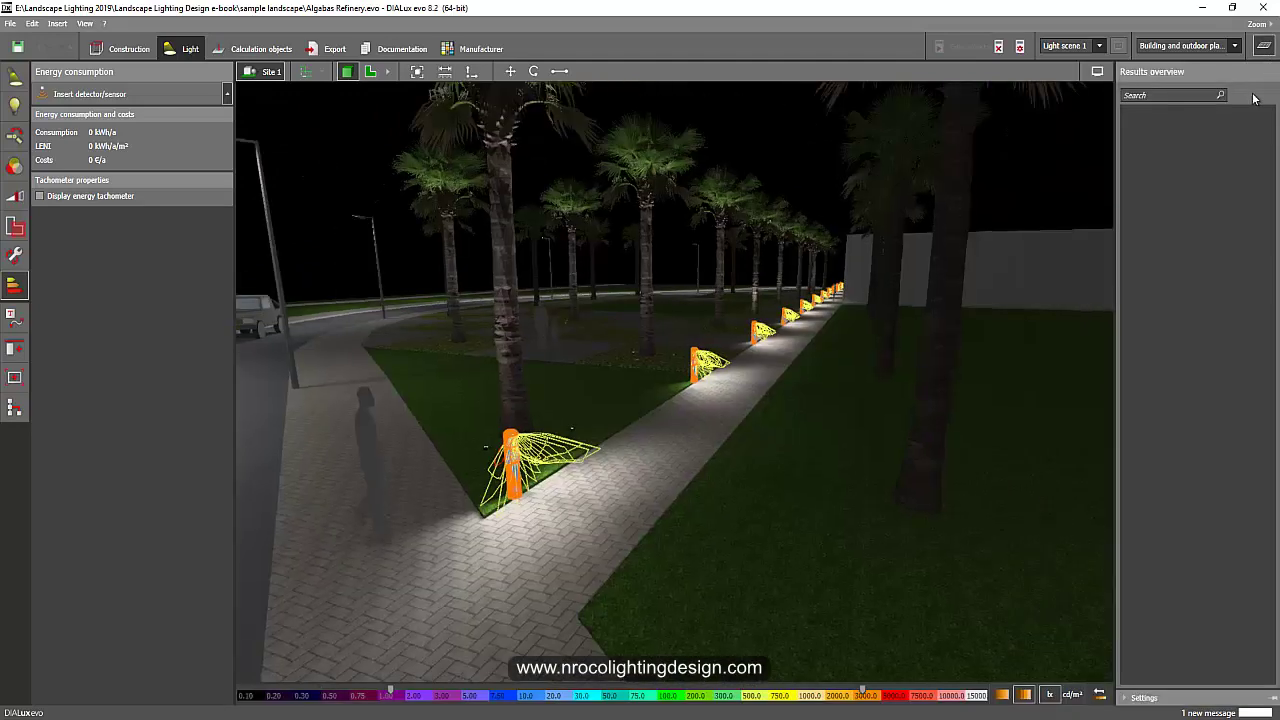
right_click_drag(786, 145, 765, 156)
left_click(1264, 48)
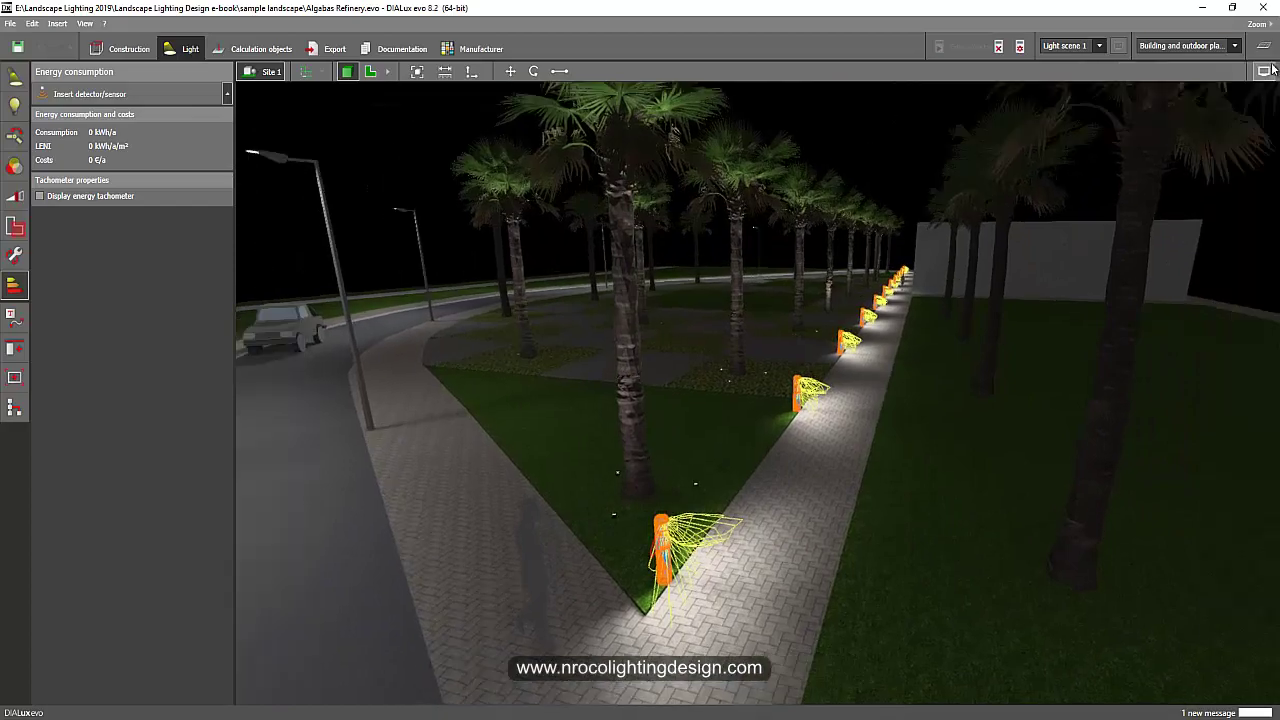
Step: Examine the light distribution along the bollard-lit path in false colours and restore the normal rendering
left_click(1264, 71)
left_click(1196, 90)
left_click_drag(1006, 259, 896, 258)
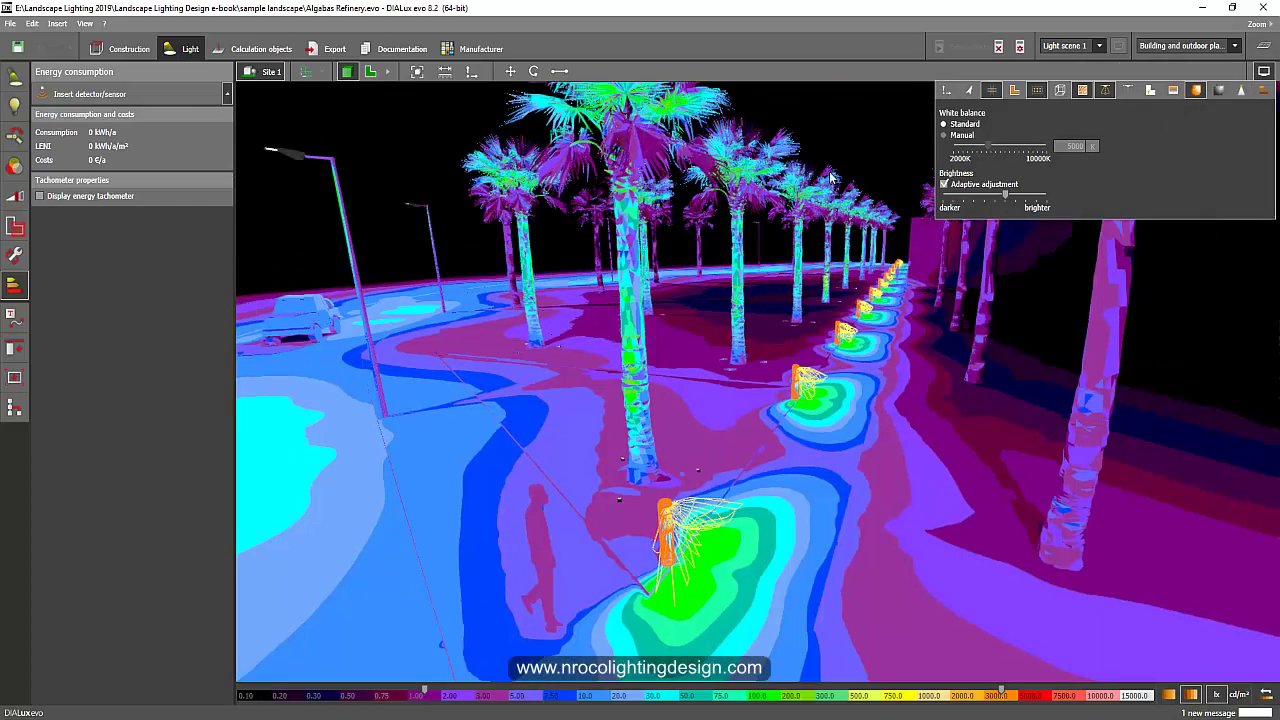
left_click_drag(842, 150, 720, 545)
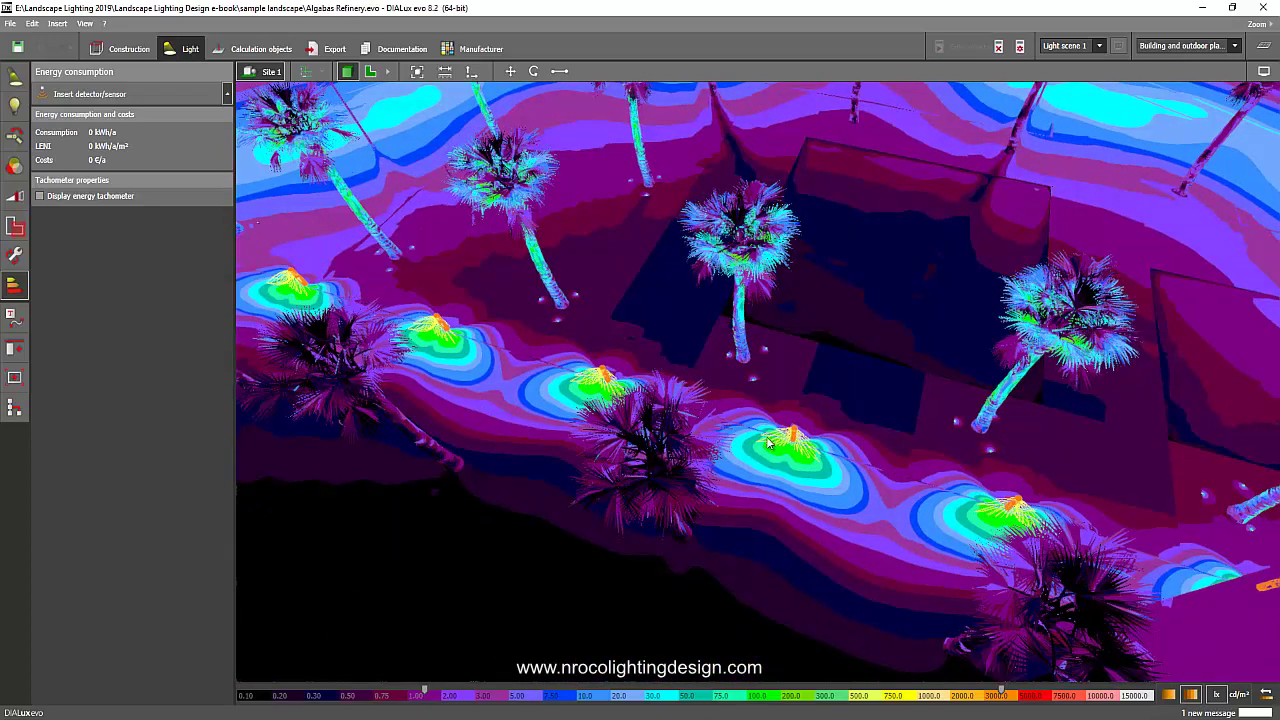
mouse_move(757, 706)
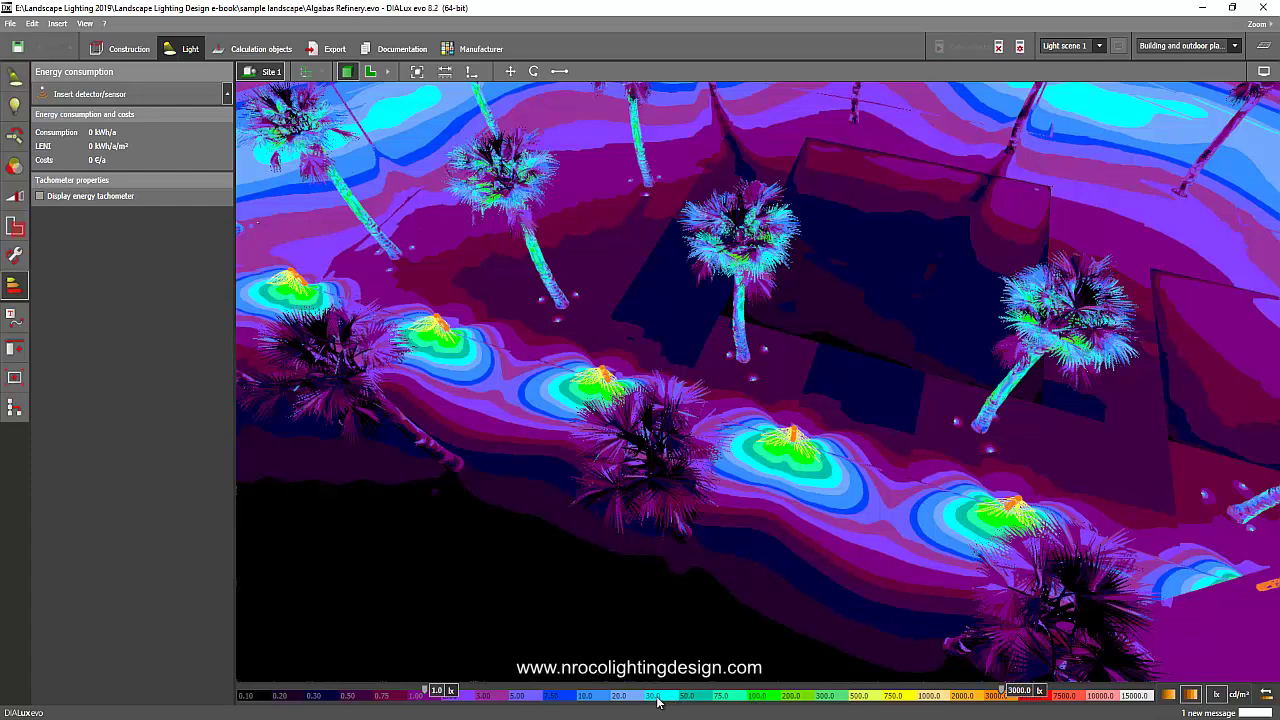
left_click_drag(627, 421, 570, 460)
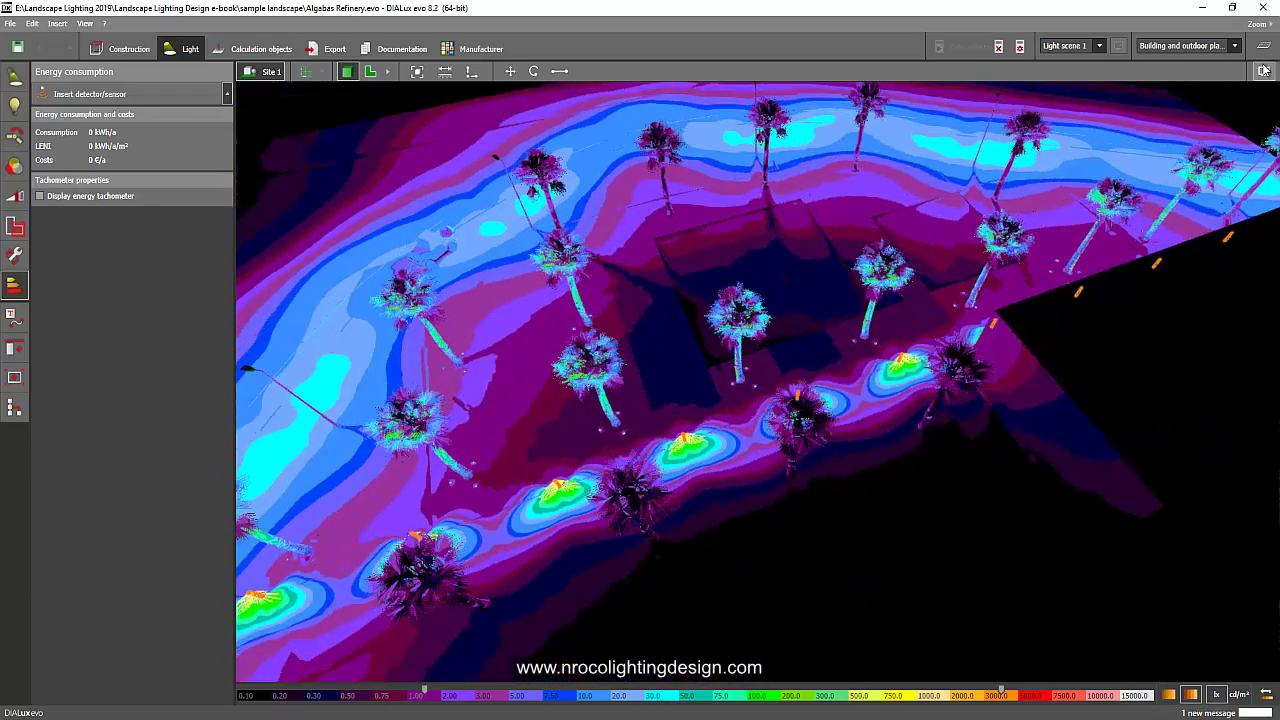
left_click(1264, 71)
left_click(1196, 91)
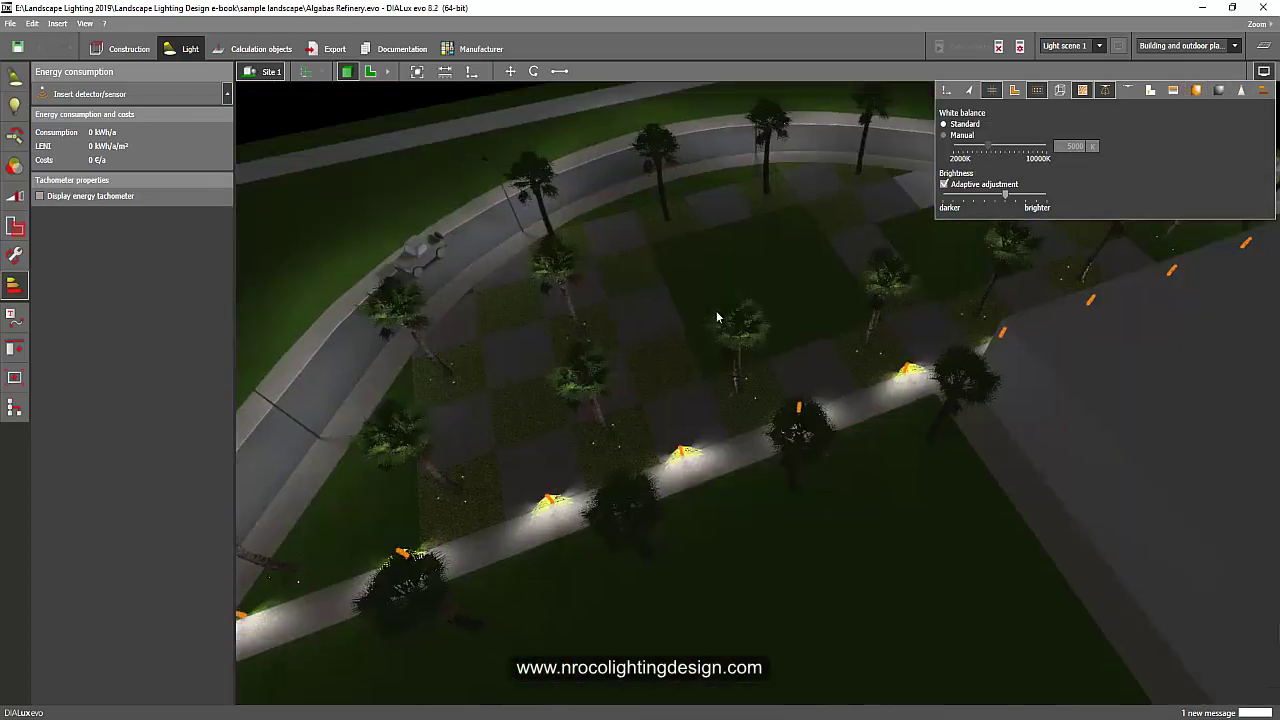
Step: Draw a rectangular calculation surface about 18 m long and 2.15 m wide over the path beside the bollards in plan view
left_click(370, 72)
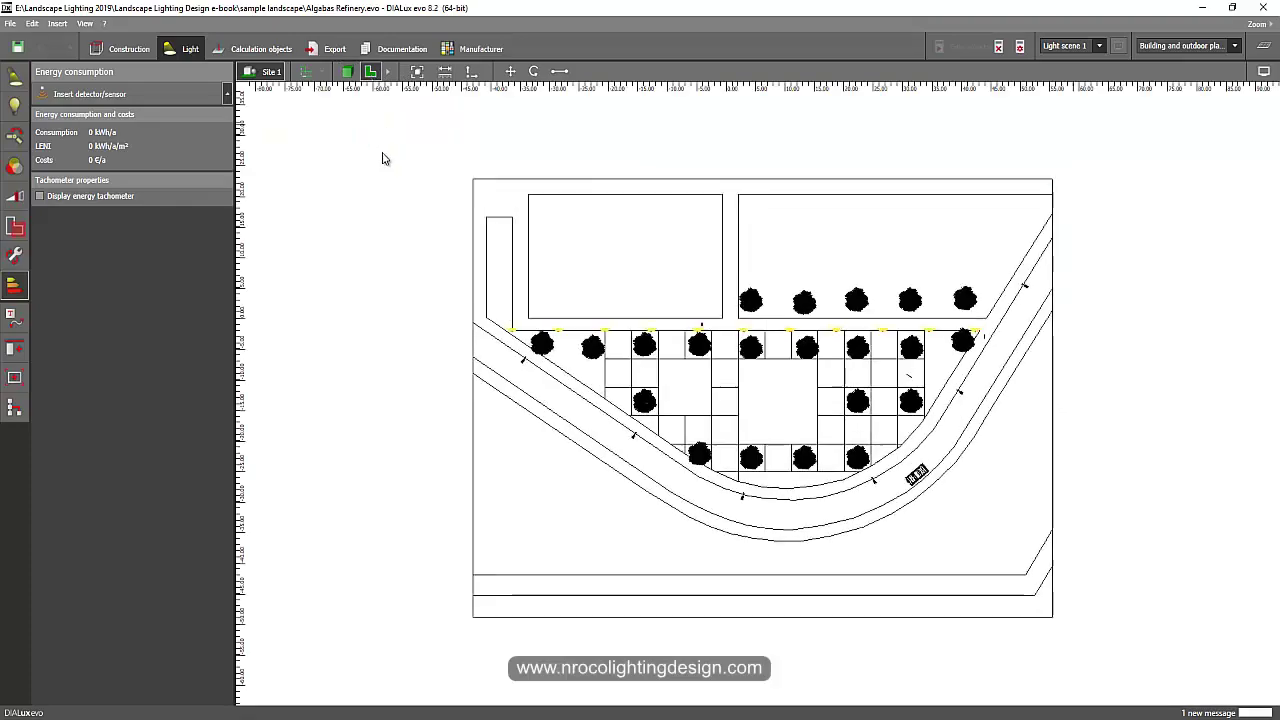
scroll(470, 226, "up", 3)
left_click(264, 50)
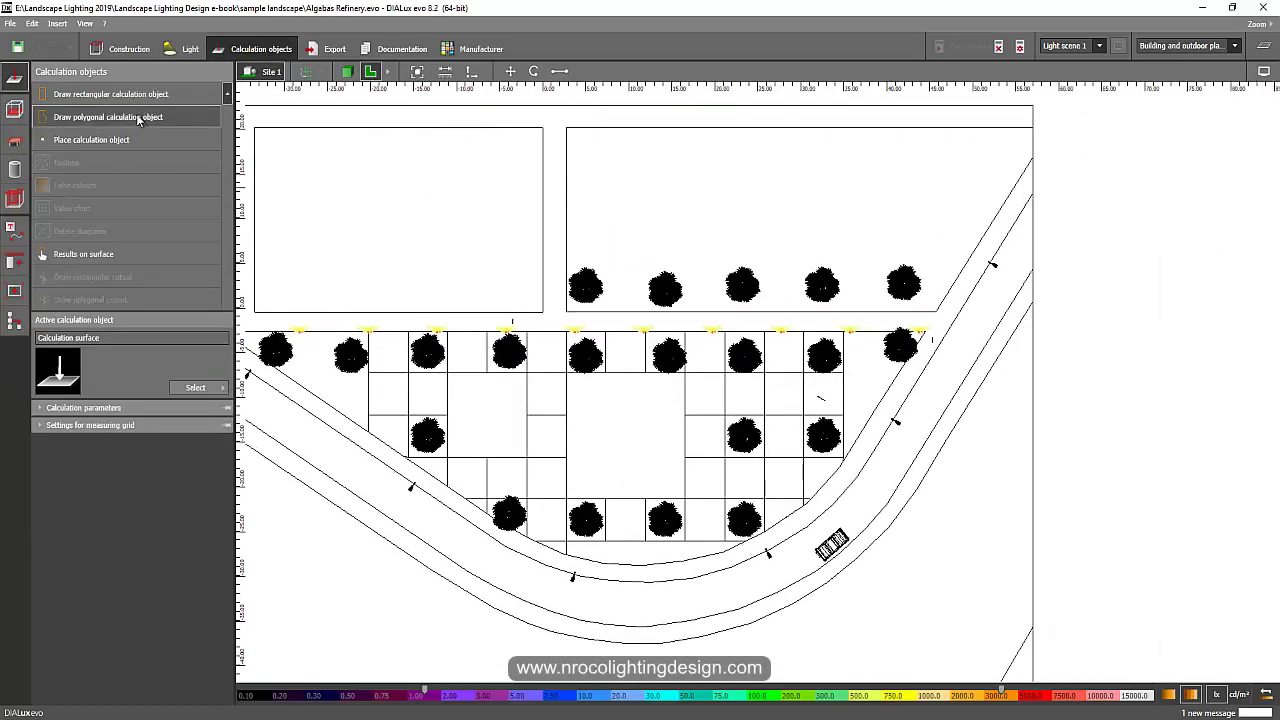
left_click(132, 96)
scroll(786, 366, "up", 5)
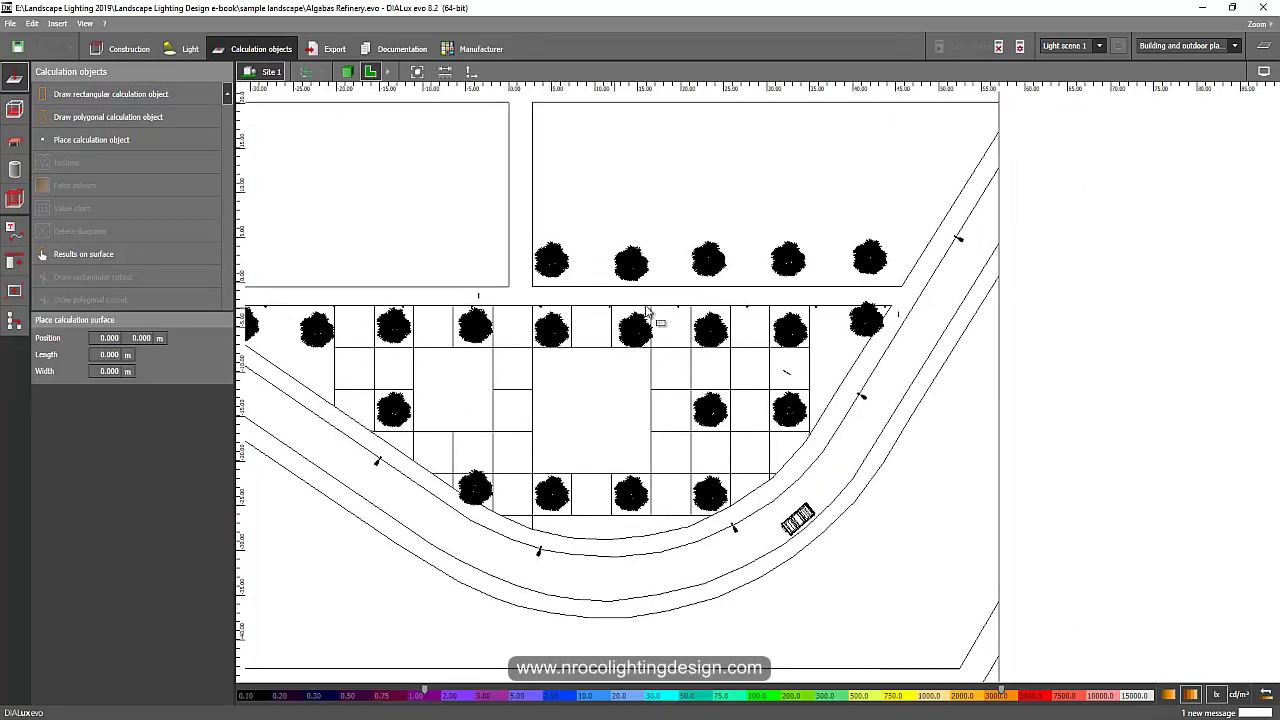
left_click(512, 258)
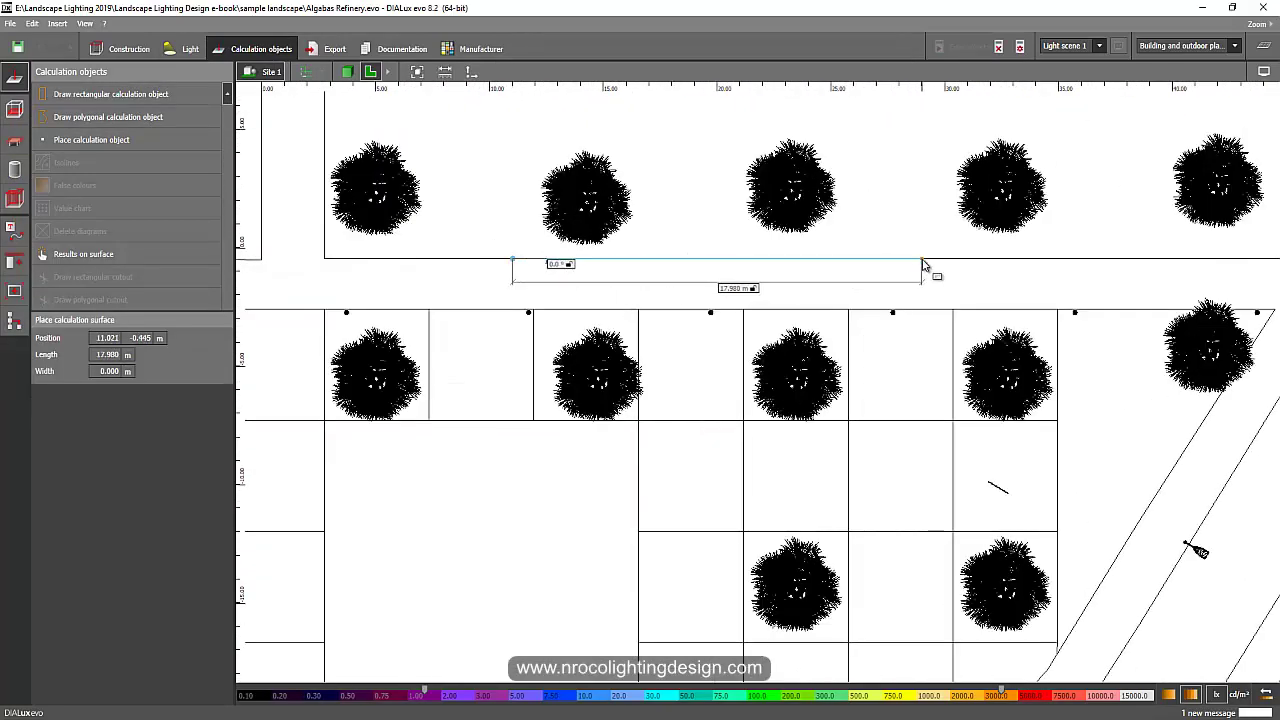
left_click(921, 260)
left_click(926, 314)
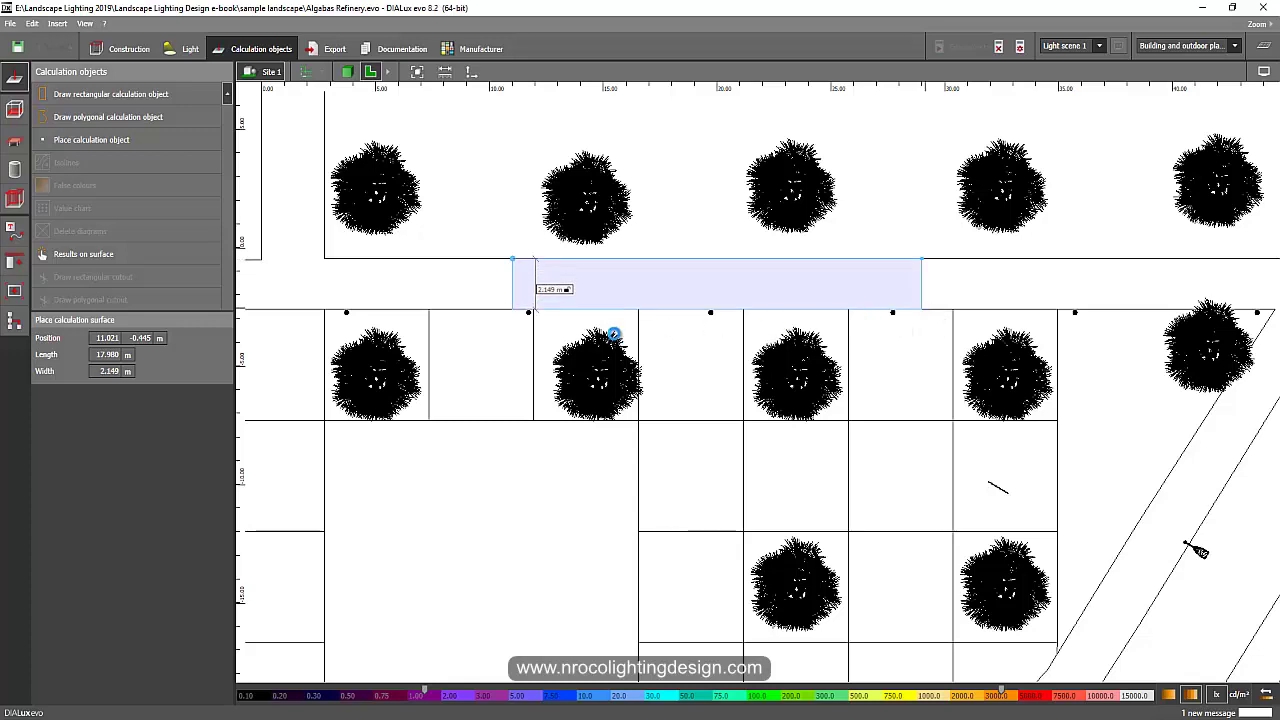
left_click(609, 389)
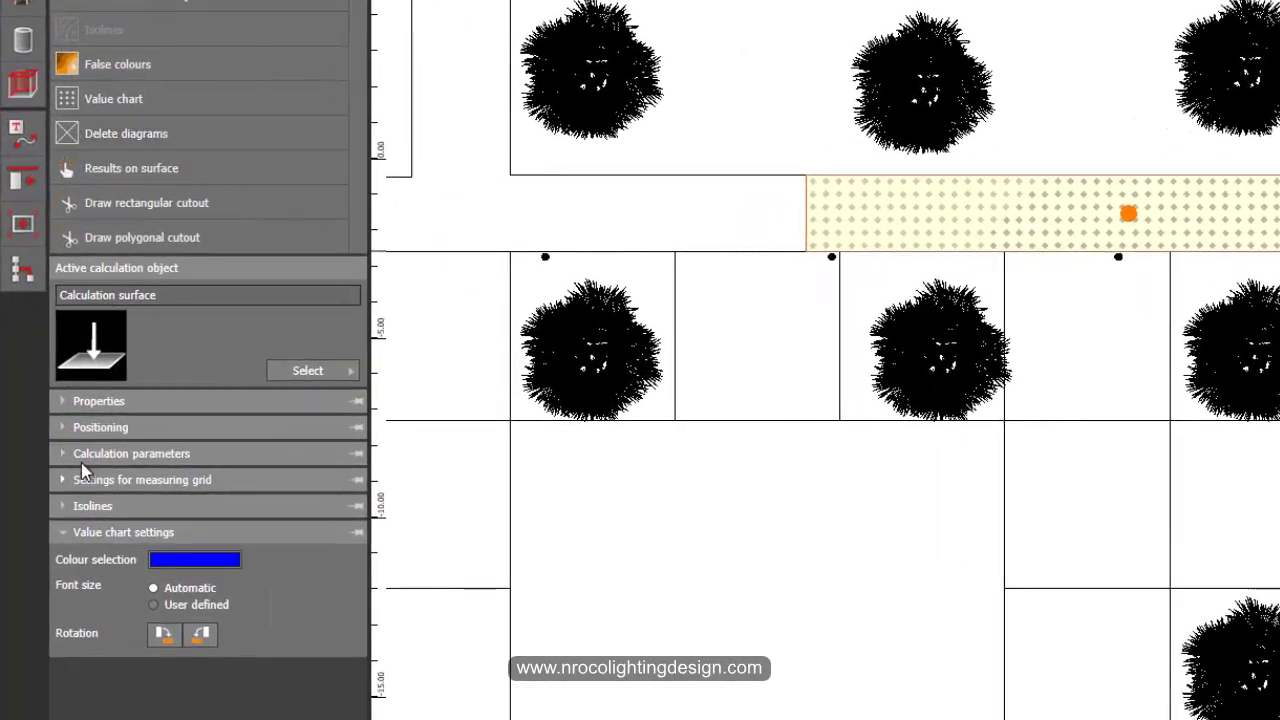
Step: Rename the new calculation surface as Path
left_click(58, 404)
triple_click(137, 427)
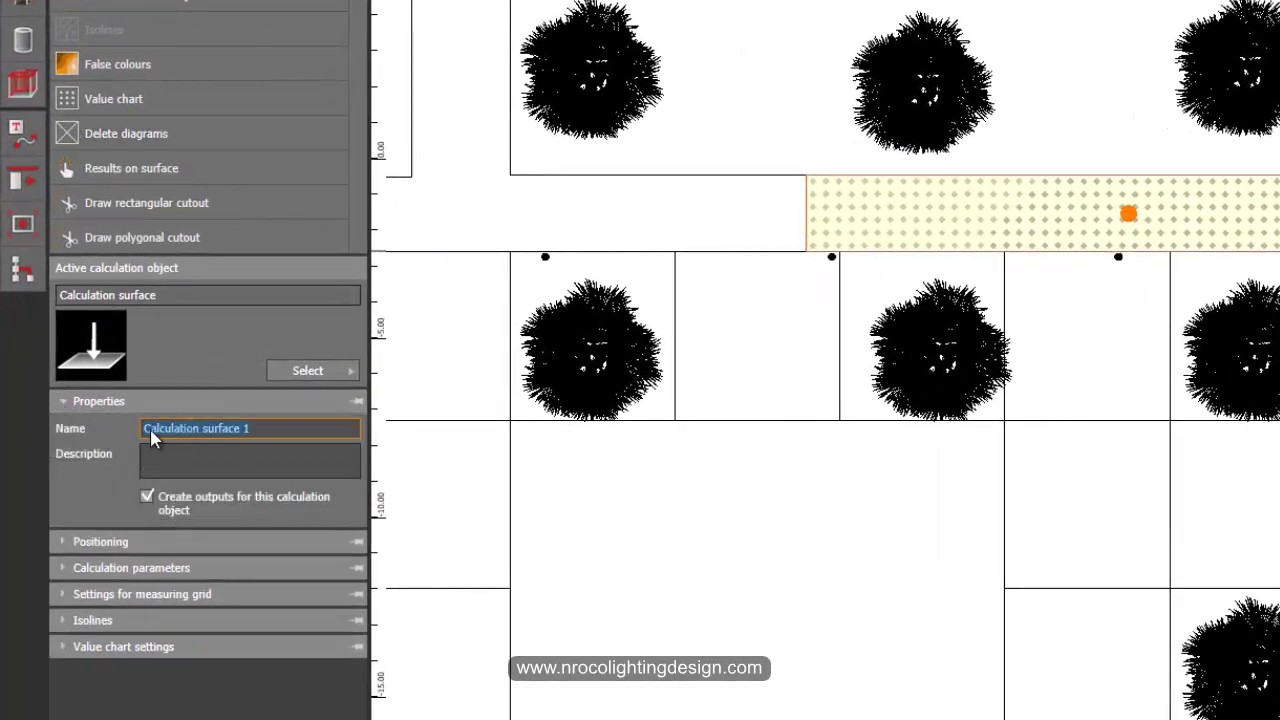
type("Path")
key("Return")
Step: Set the Path surface to calculate horizontal and cylindrical illuminance, with perpendicular illuminance disabled
left_click(128, 541)
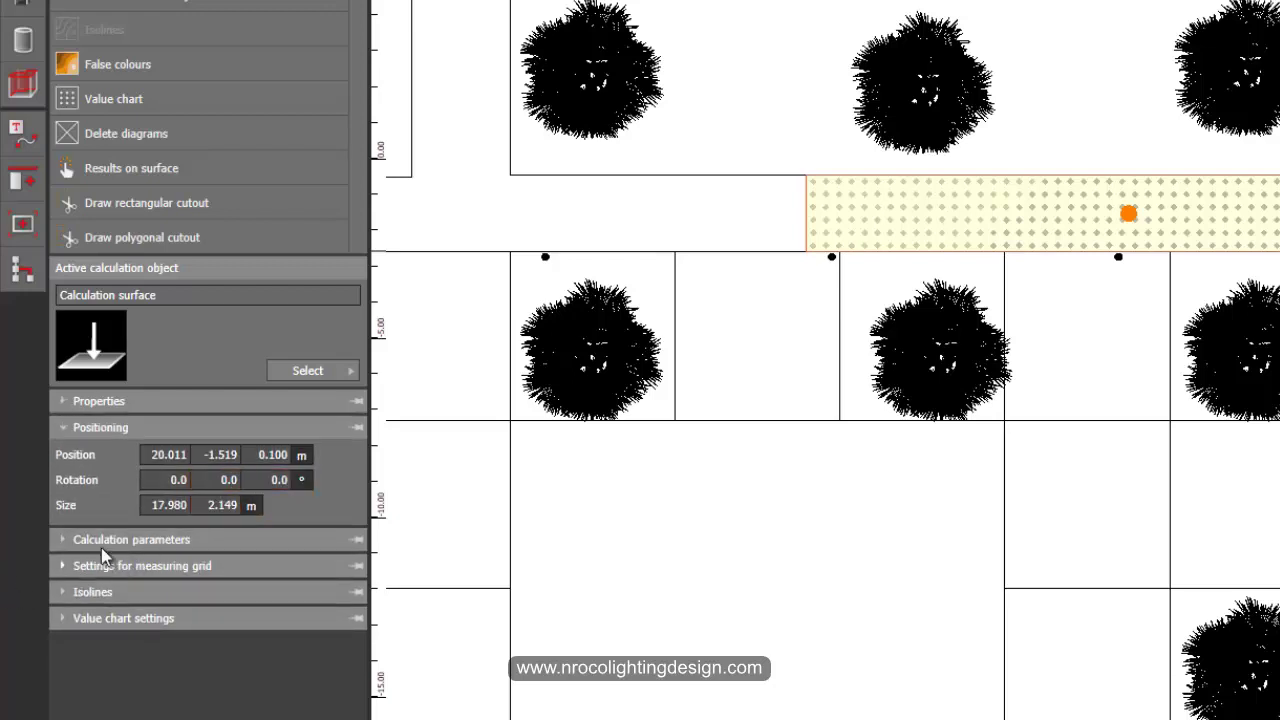
left_click(106, 541)
left_click(74, 488)
left_click(110, 494)
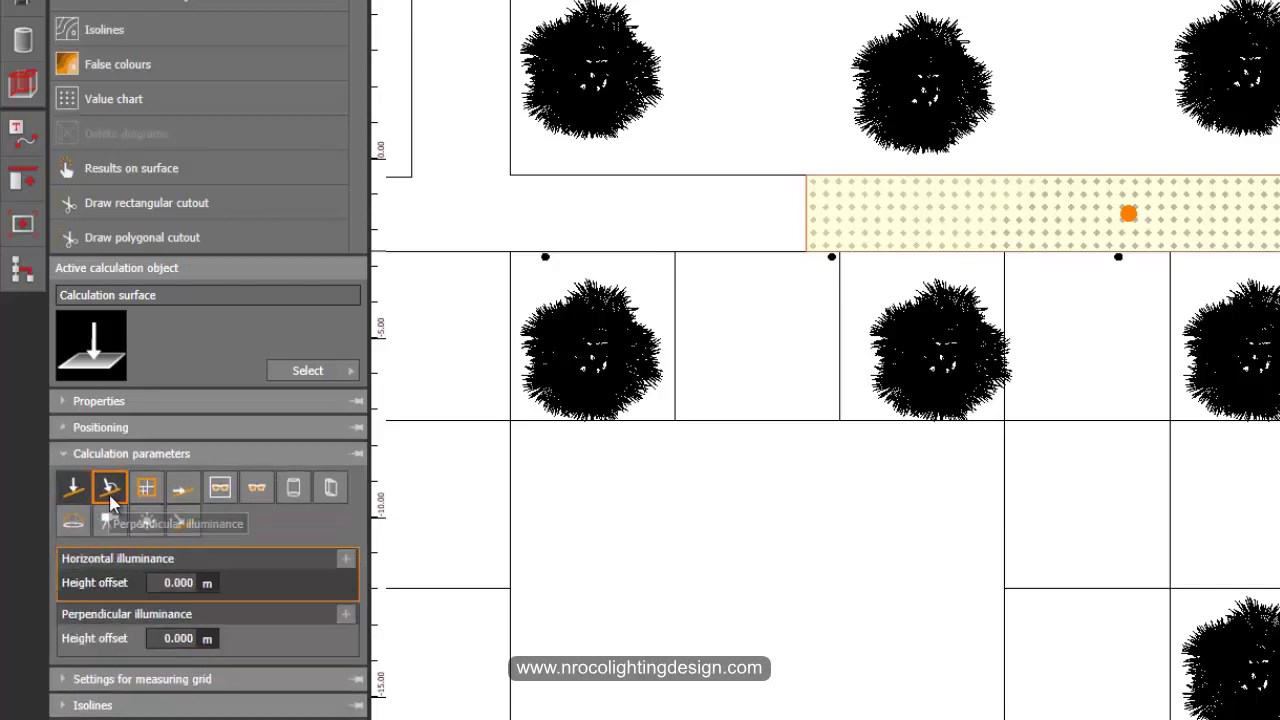
left_click(296, 490)
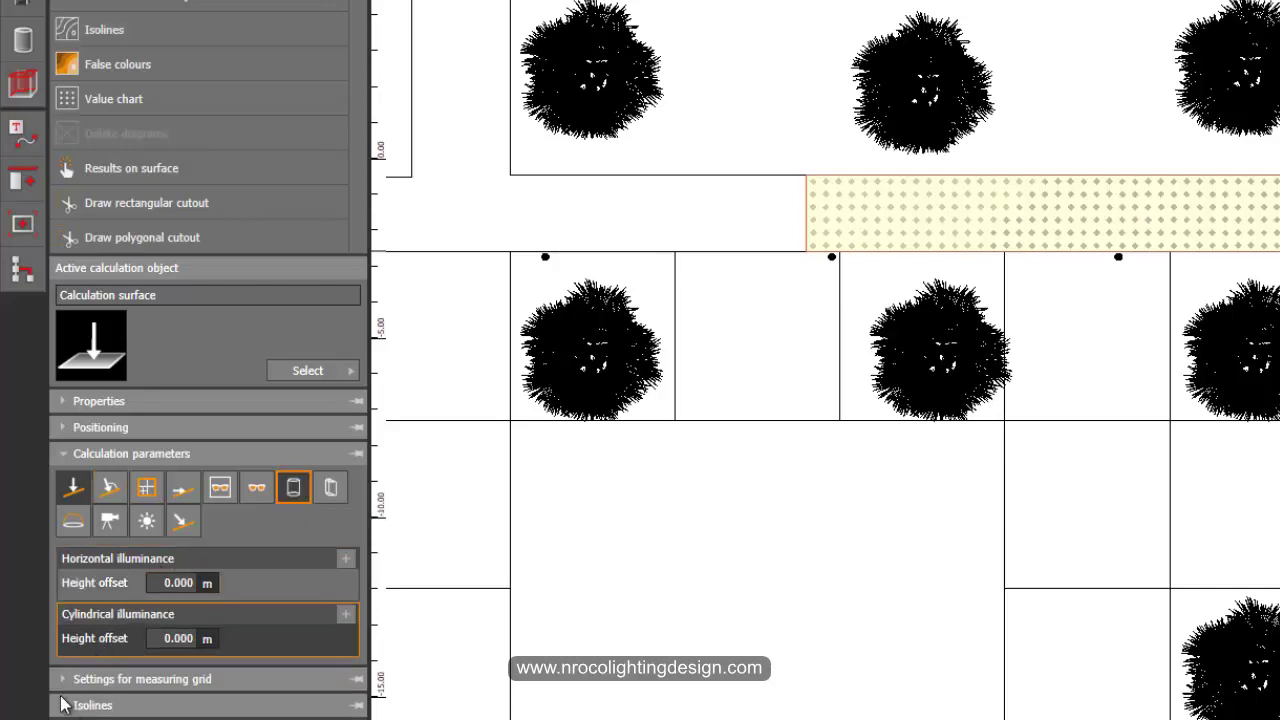
Step: Define the surface's measuring grid by distance, 1 m in both X and Y, and display its value chart
left_click(72, 679)
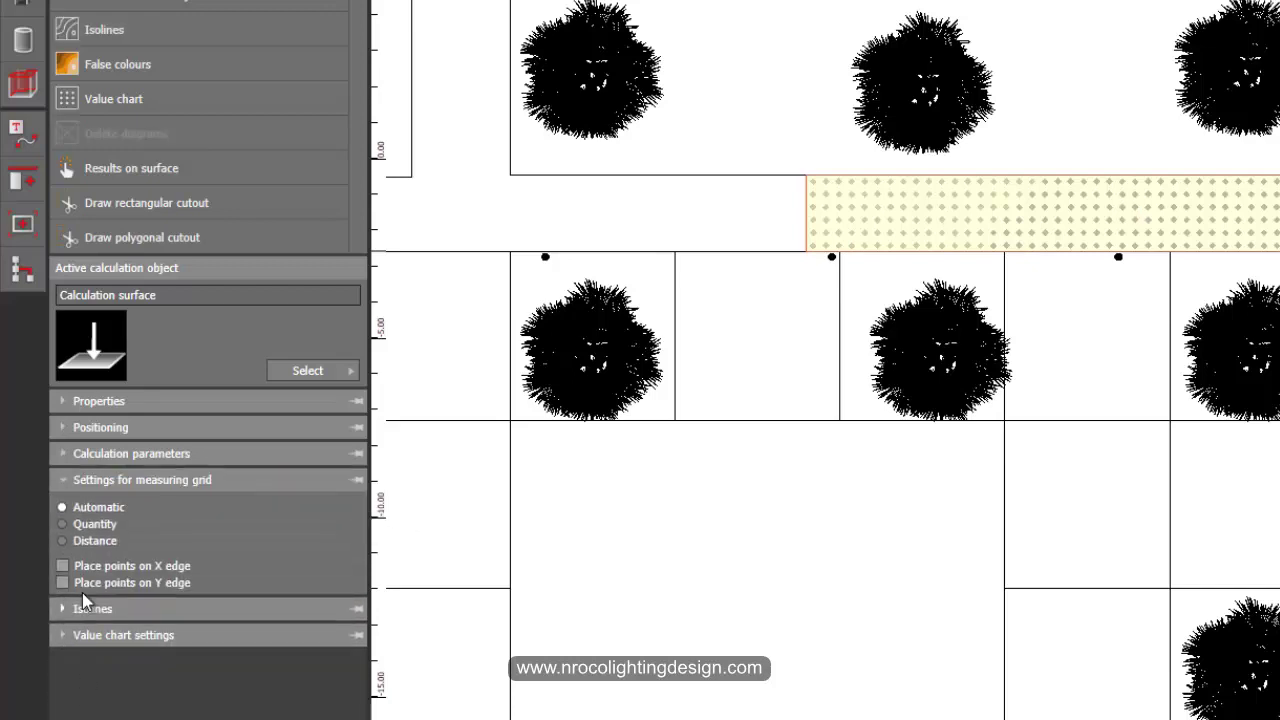
left_click(63, 541)
double_click(170, 557)
type("1")
double_click(172, 582)
type("1")
key("Tab")
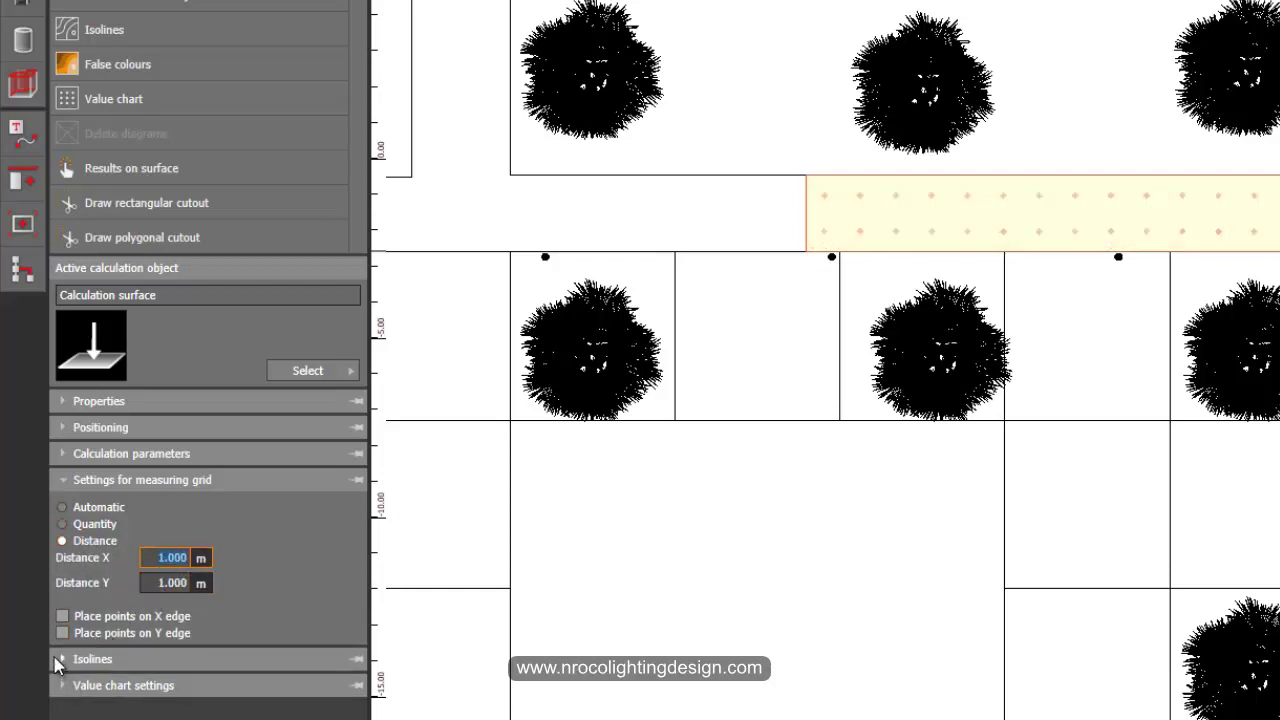
left_click(98, 97)
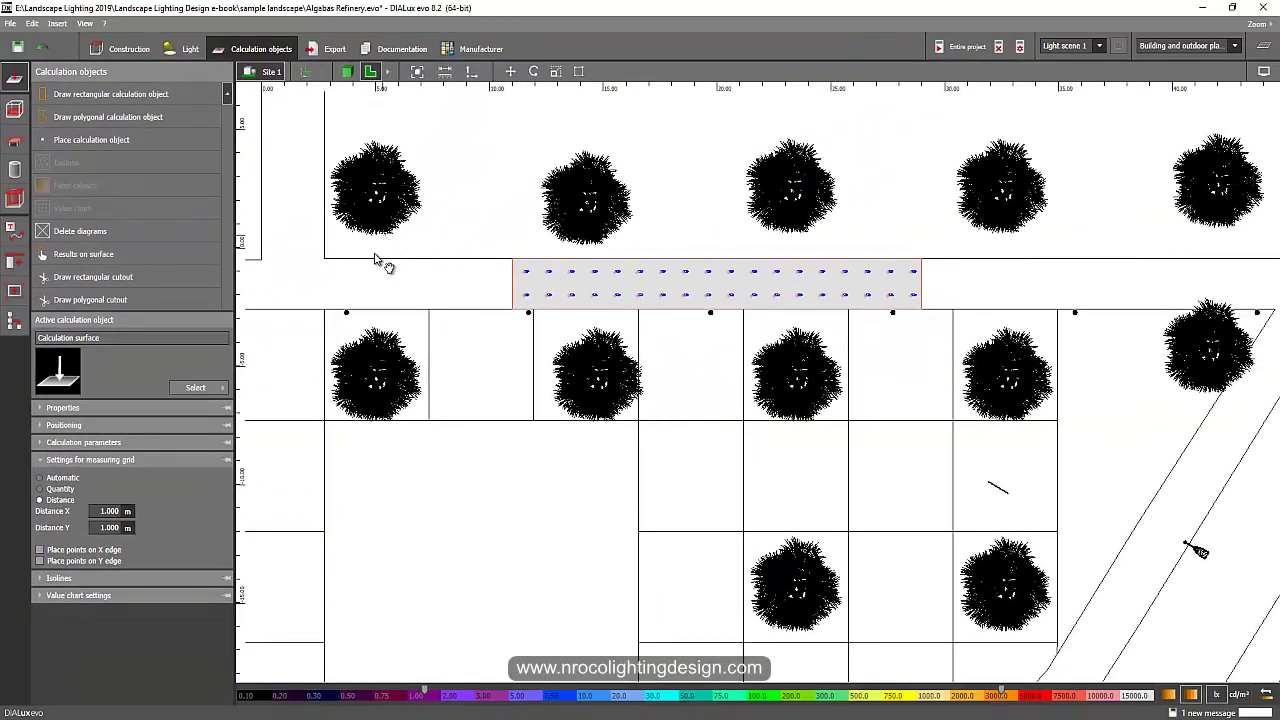
Step: Move the calculation surface slightly along the path to an X position of about 19.74 m
scroll(380, 262, "down", 3)
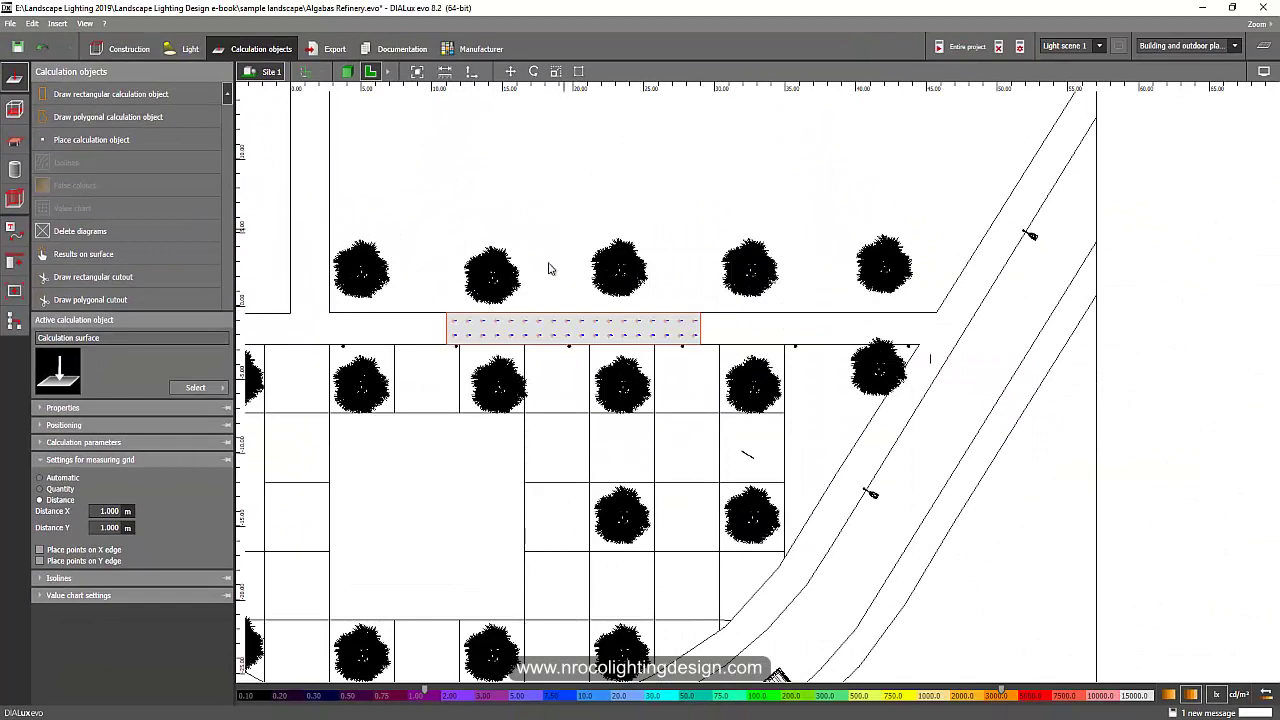
scroll(533, 336, "up", 2)
right_click(540, 335)
left_click(556, 340)
scroll(627, 342, "up", 2)
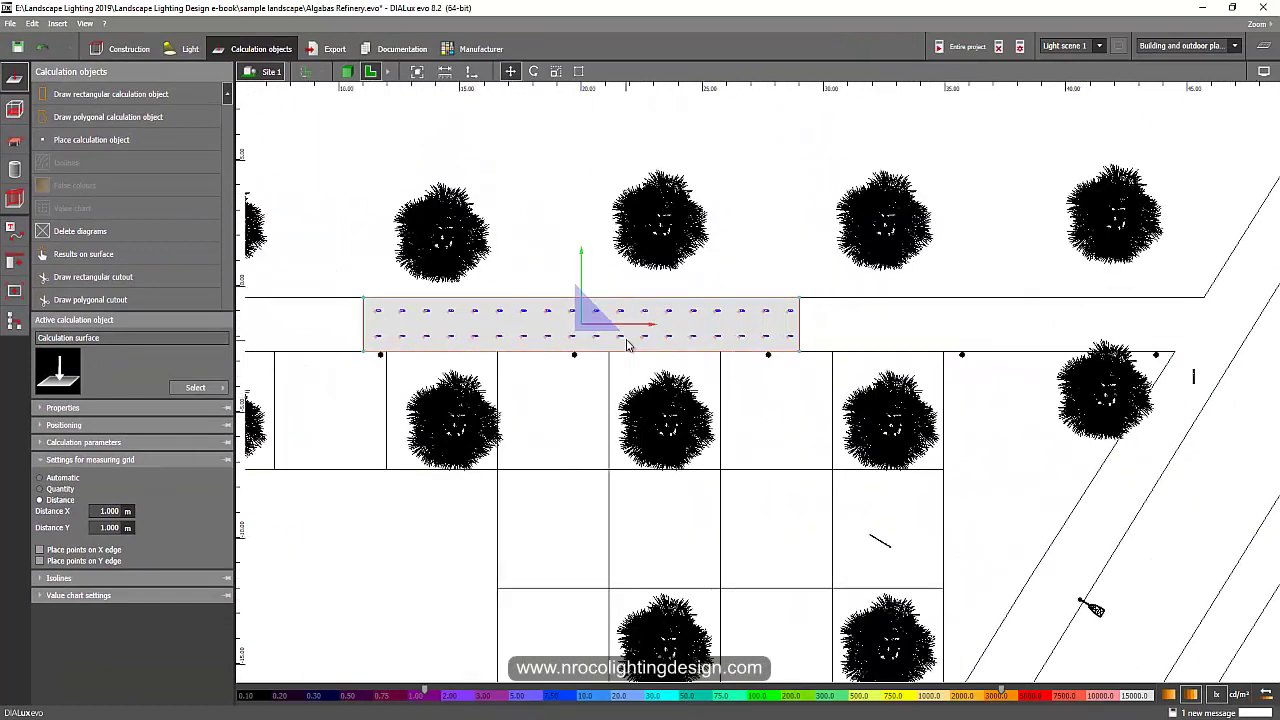
left_click_drag(642, 323, 633, 321)
left_click(633, 320)
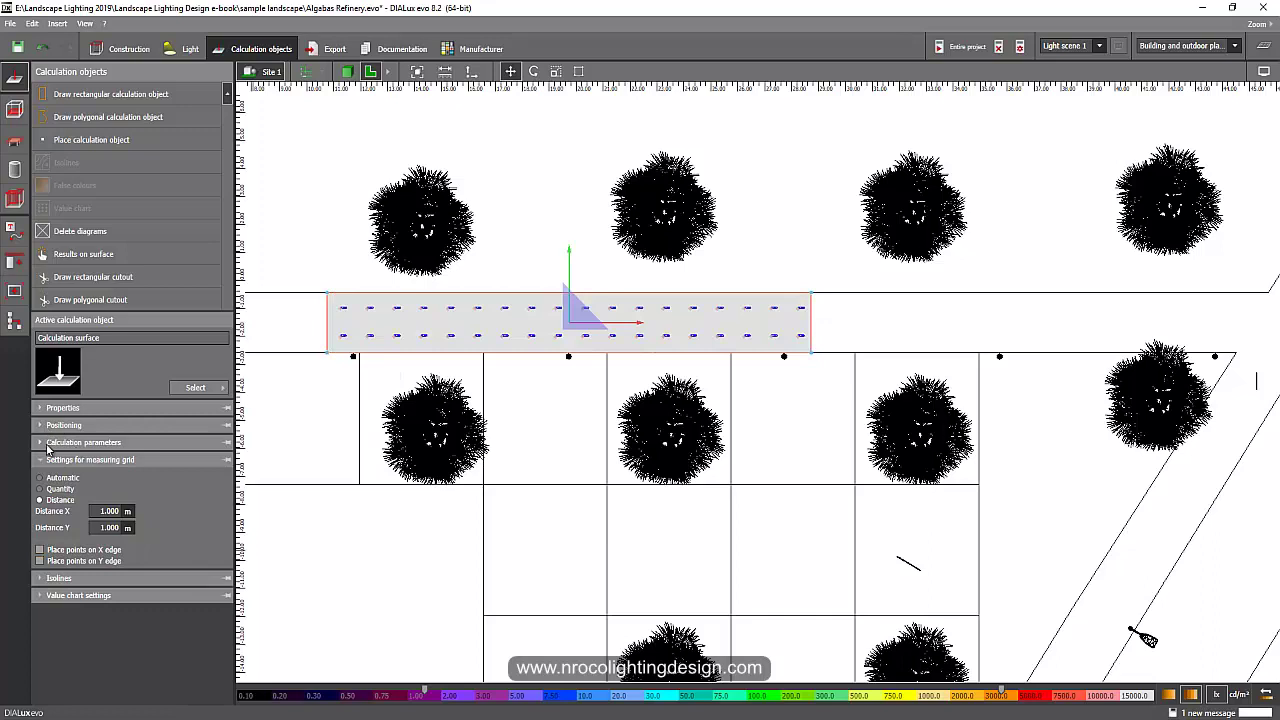
Step: Set the calculation surface's length to 18 m in its positioning settings
left_click(41, 408)
left_click(41, 500)
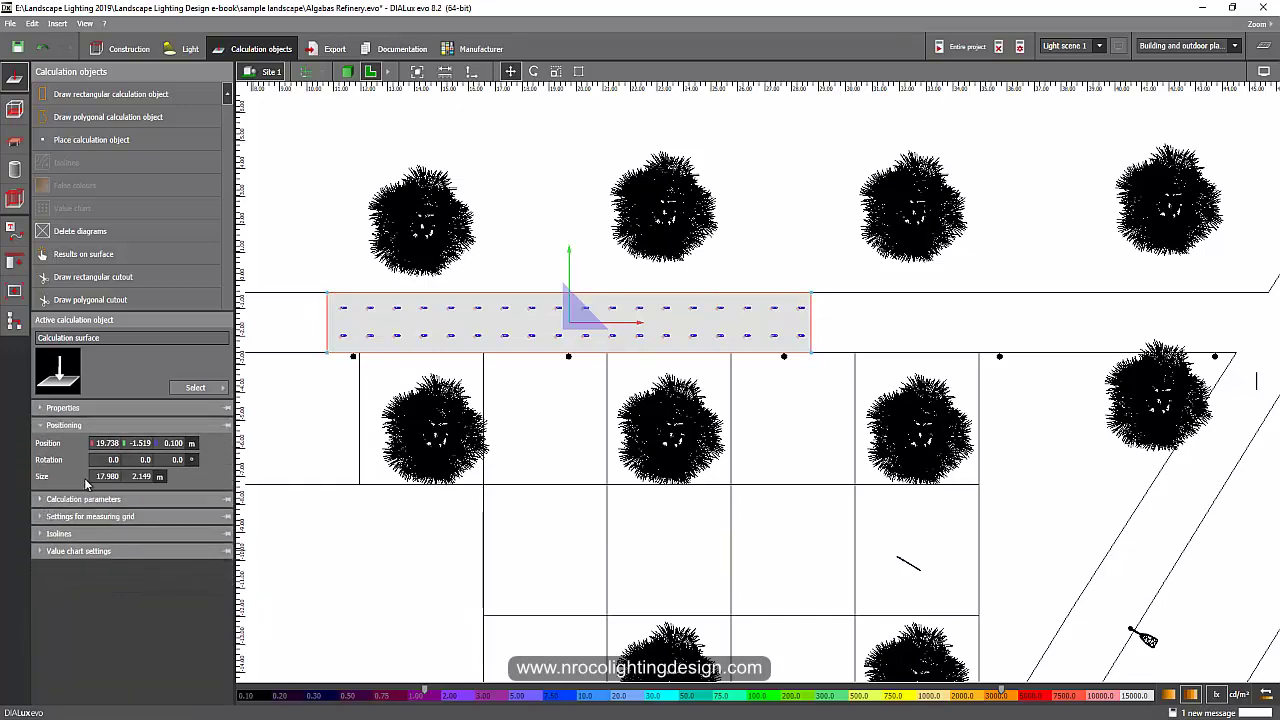
type("18")
key("Tab")
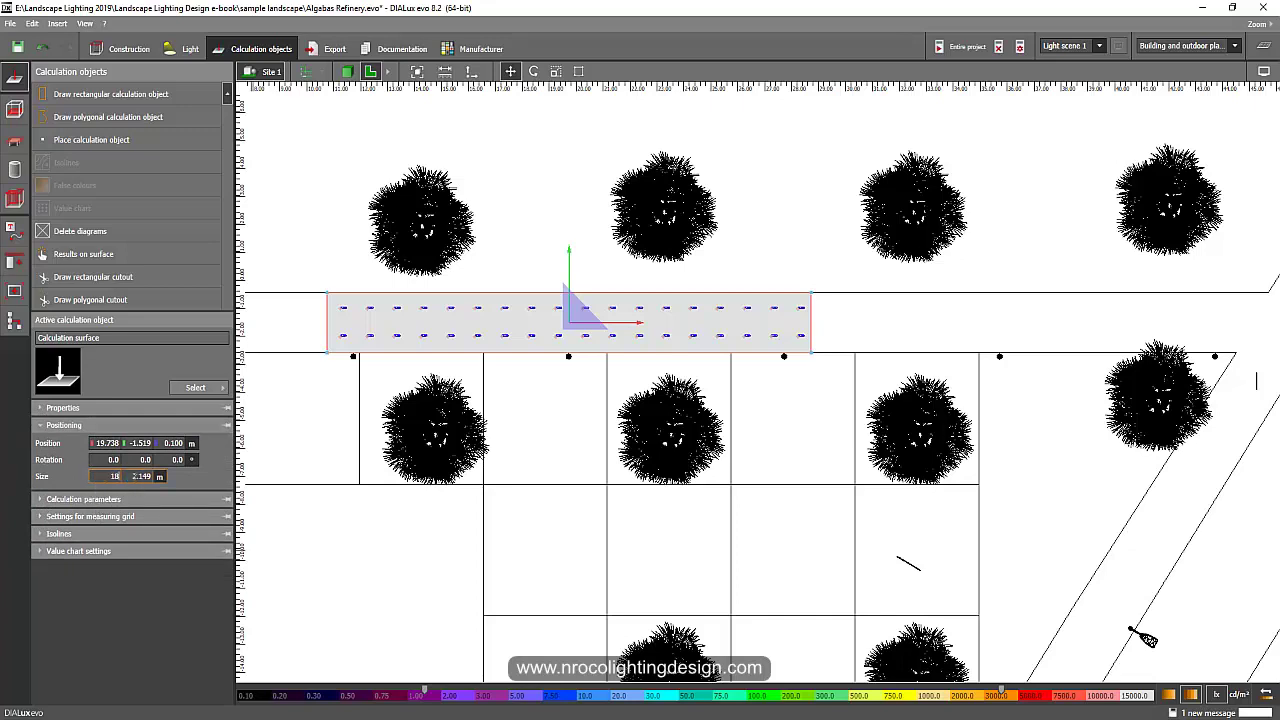
Step: Set the calculation surface's width to 2 m and start the calculation of the entire project
type("2")
key("Tab")
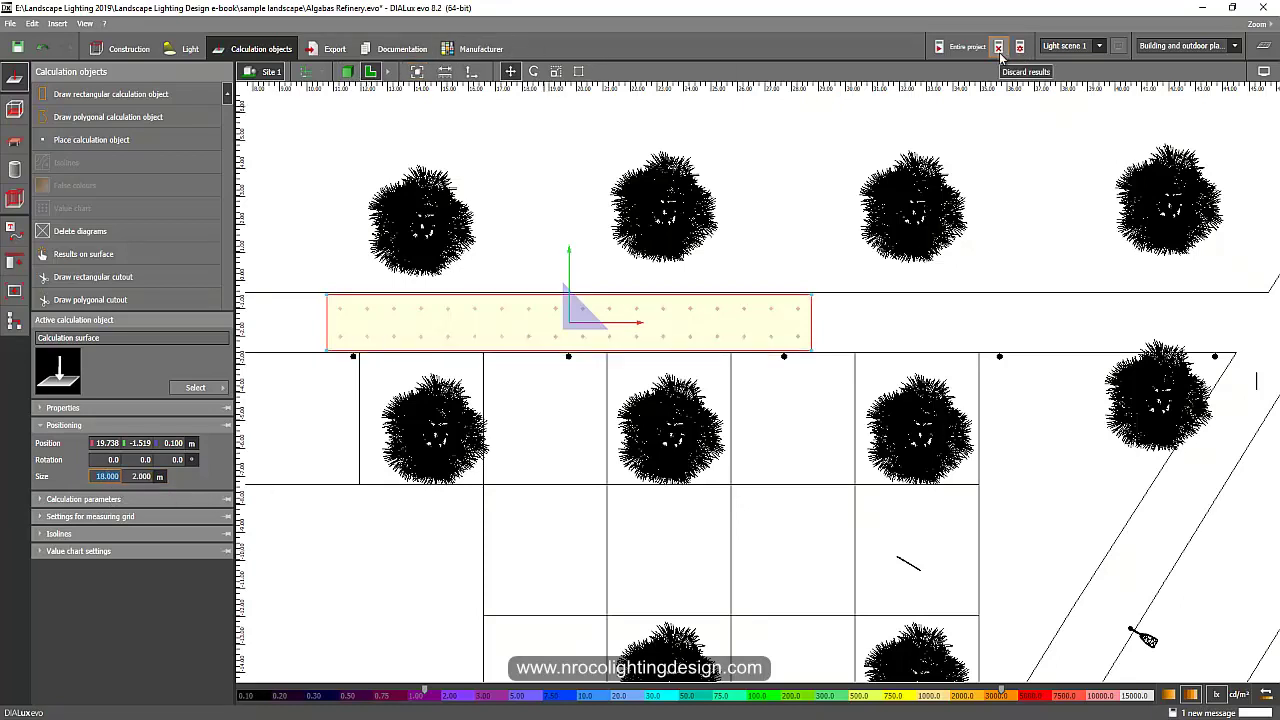
left_click(940, 56)
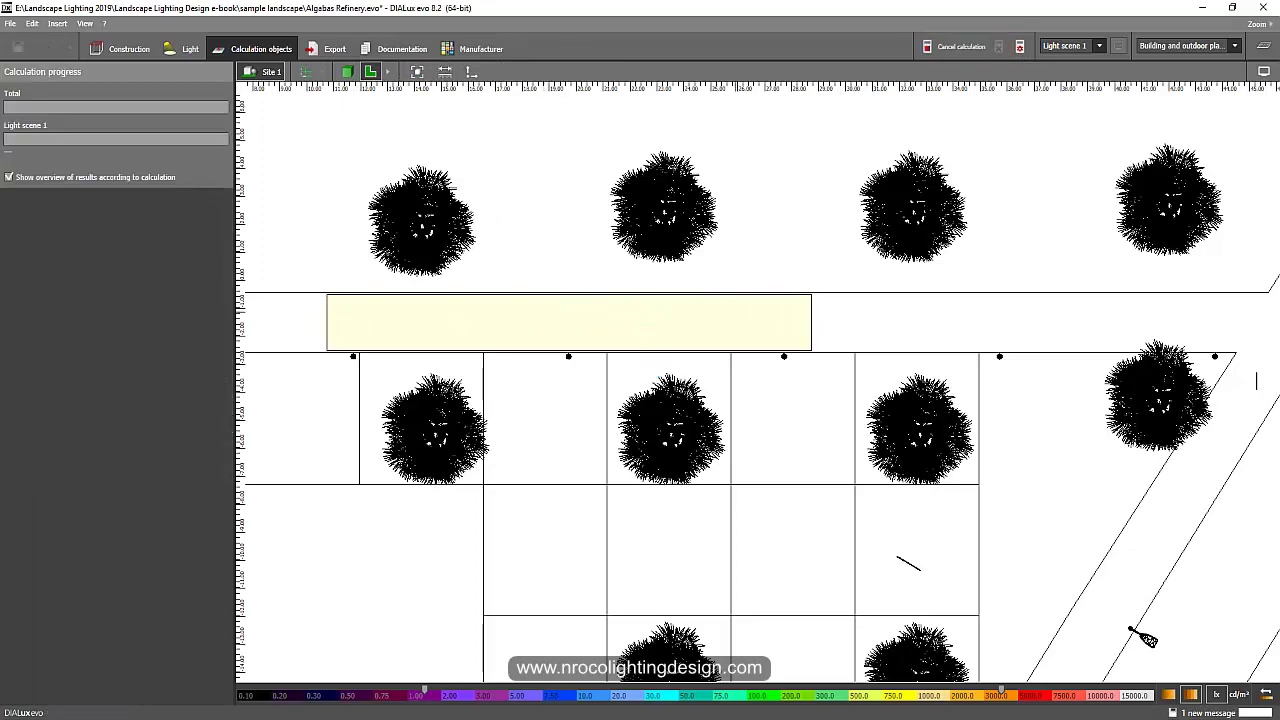
Step: Switch to the ISF Building - Qatar1 project and examine the road, sidewalks and lamp posts in front of the building
left_click(546, 719)
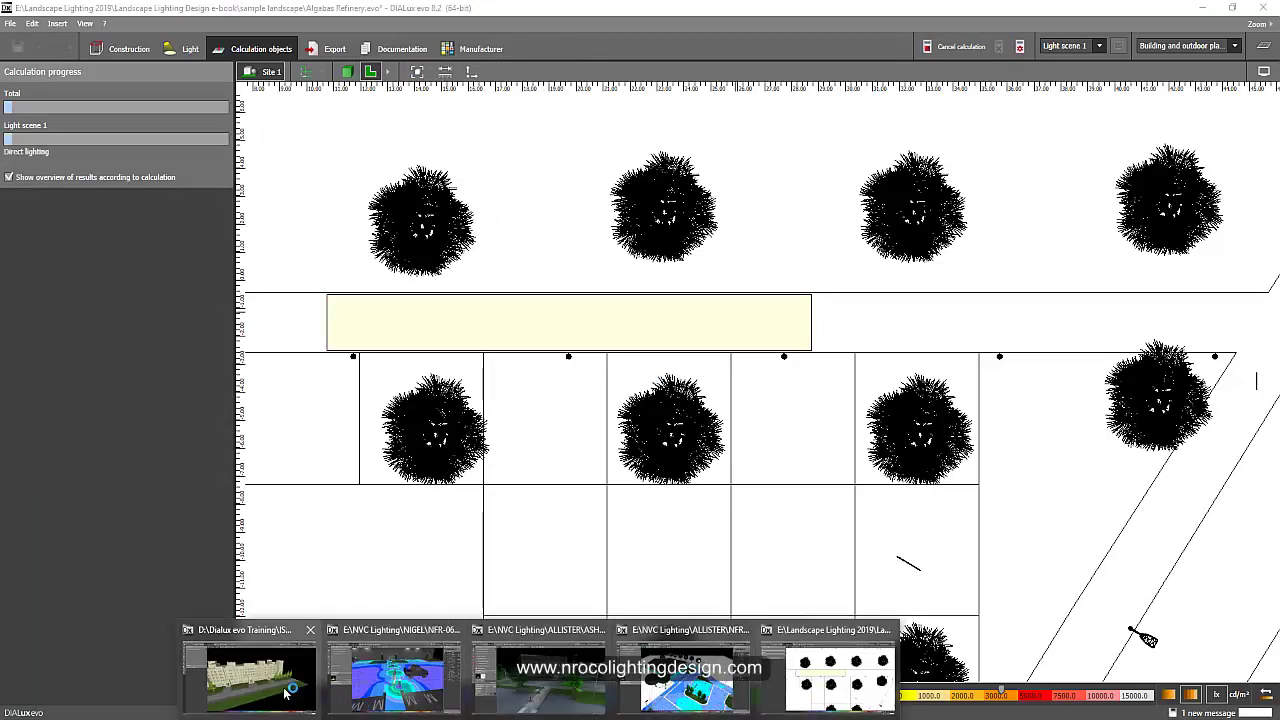
left_click(250, 672)
right_click_drag(376, 298, 677, 472)
middle_click_drag(677, 472, 638, 414)
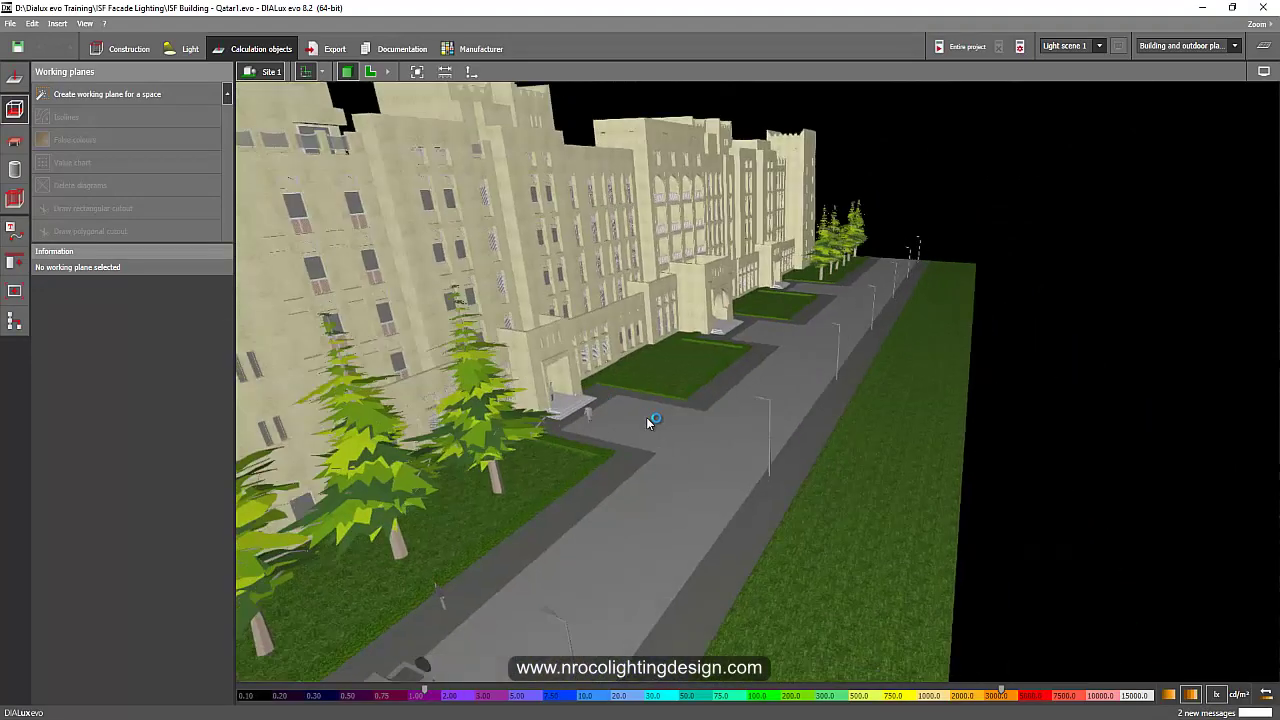
scroll(672, 439, "up", 3)
mouse_move(673, 438)
right_mouse_down()
mouse_move(688, 449)
mouse_move(661, 449)
right_mouse_up()
left_click_drag(660, 448, 797, 376)
left_click_drag(968, 292, 698, 420)
left_click_drag(886, 465, 905, 422)
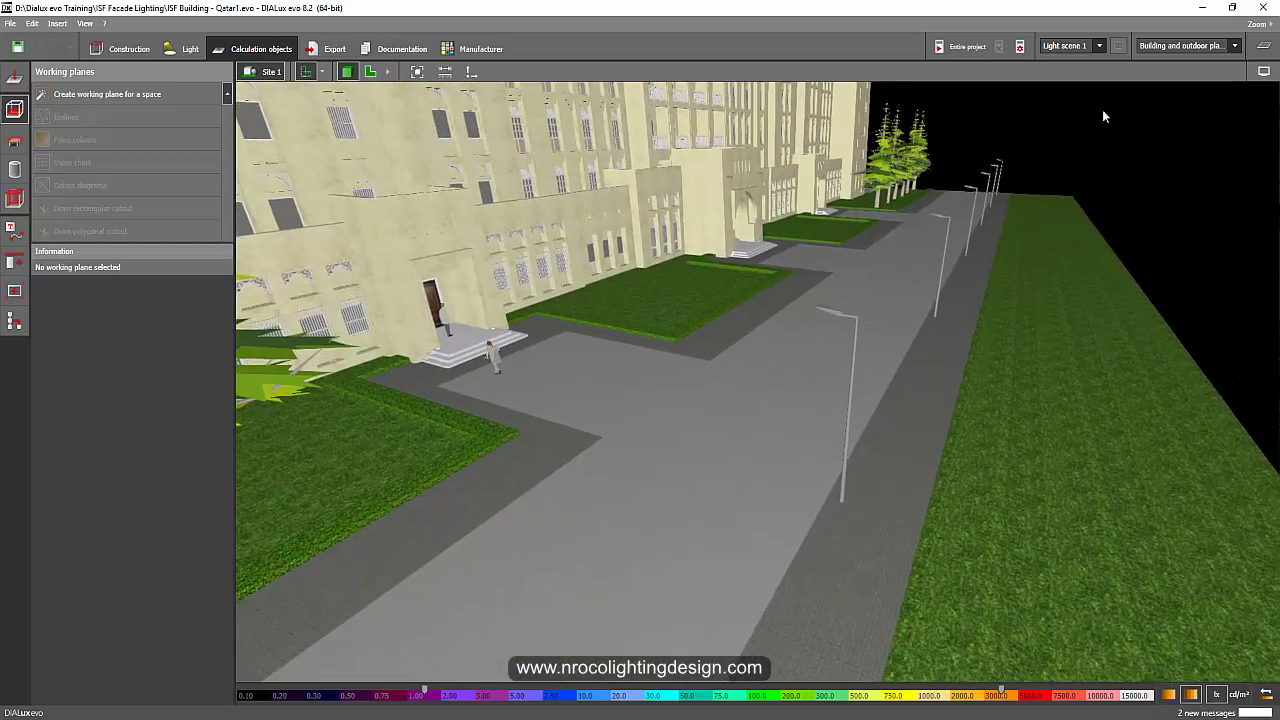
Step: Check the available planning modes for the ISF Building project and view the full row of lamp posts along the road
left_click(1175, 47)
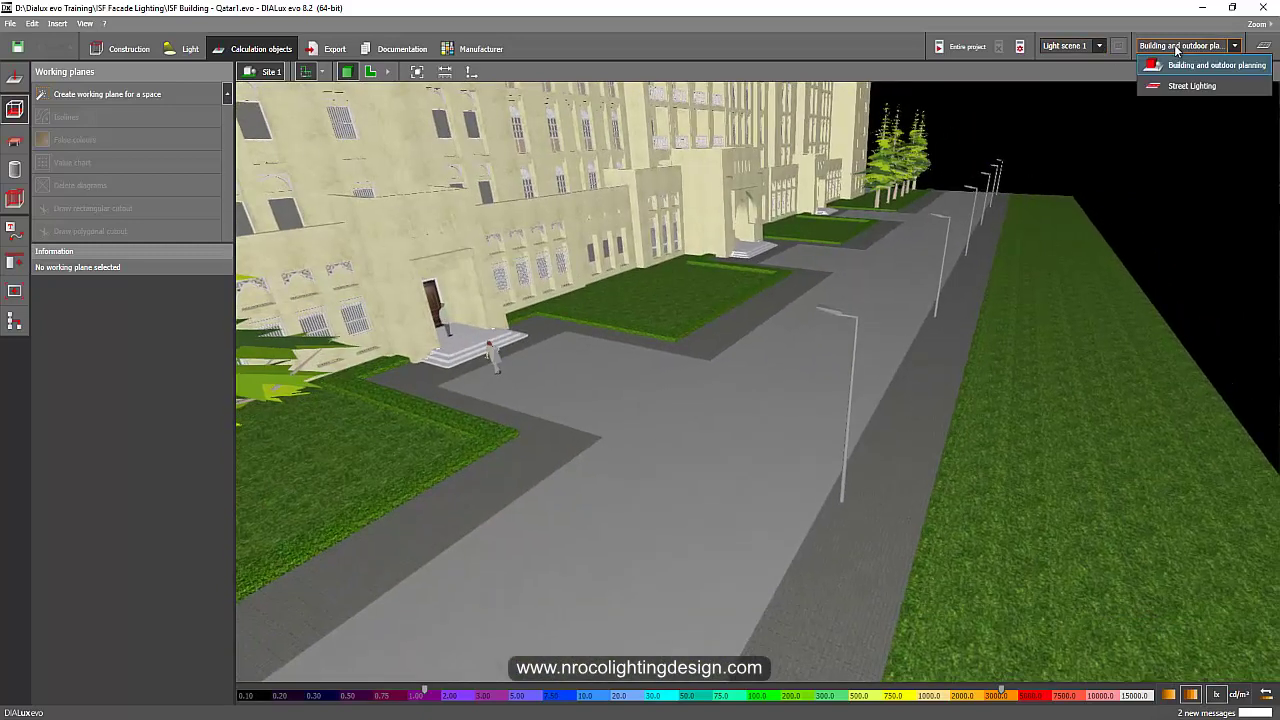
left_click(1168, 208)
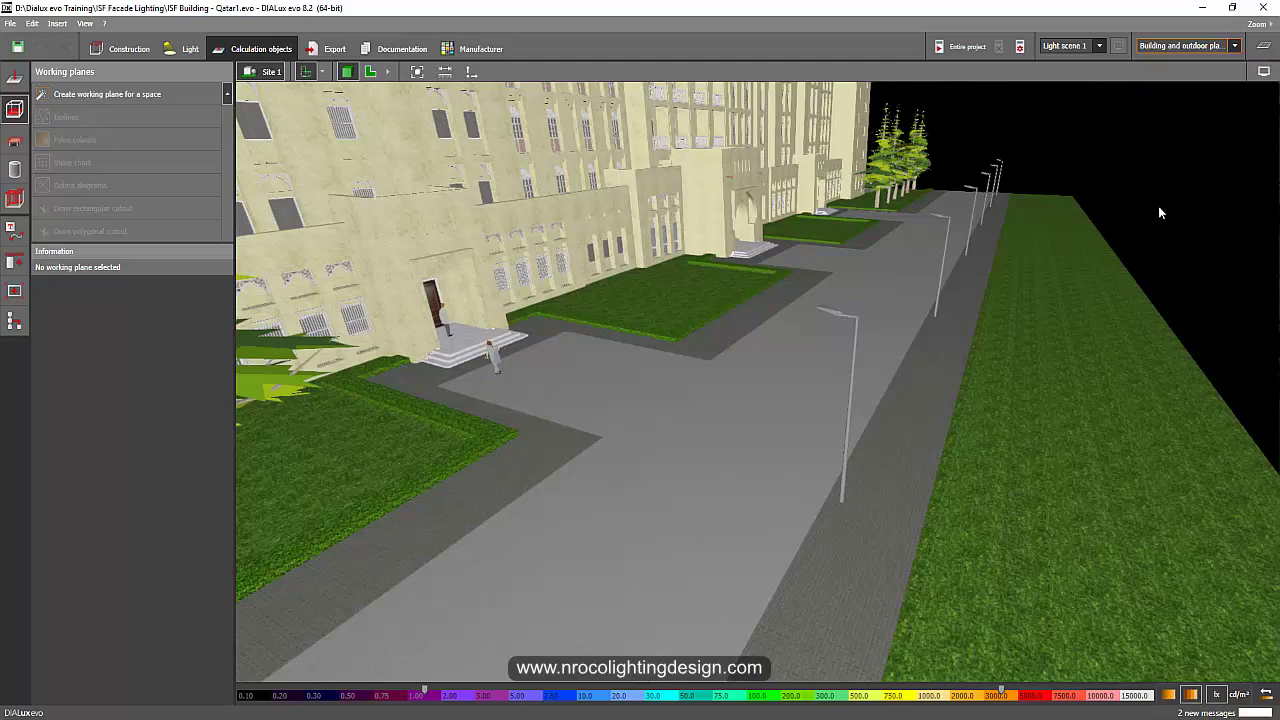
right_click_drag(1078, 196, 1023, 247)
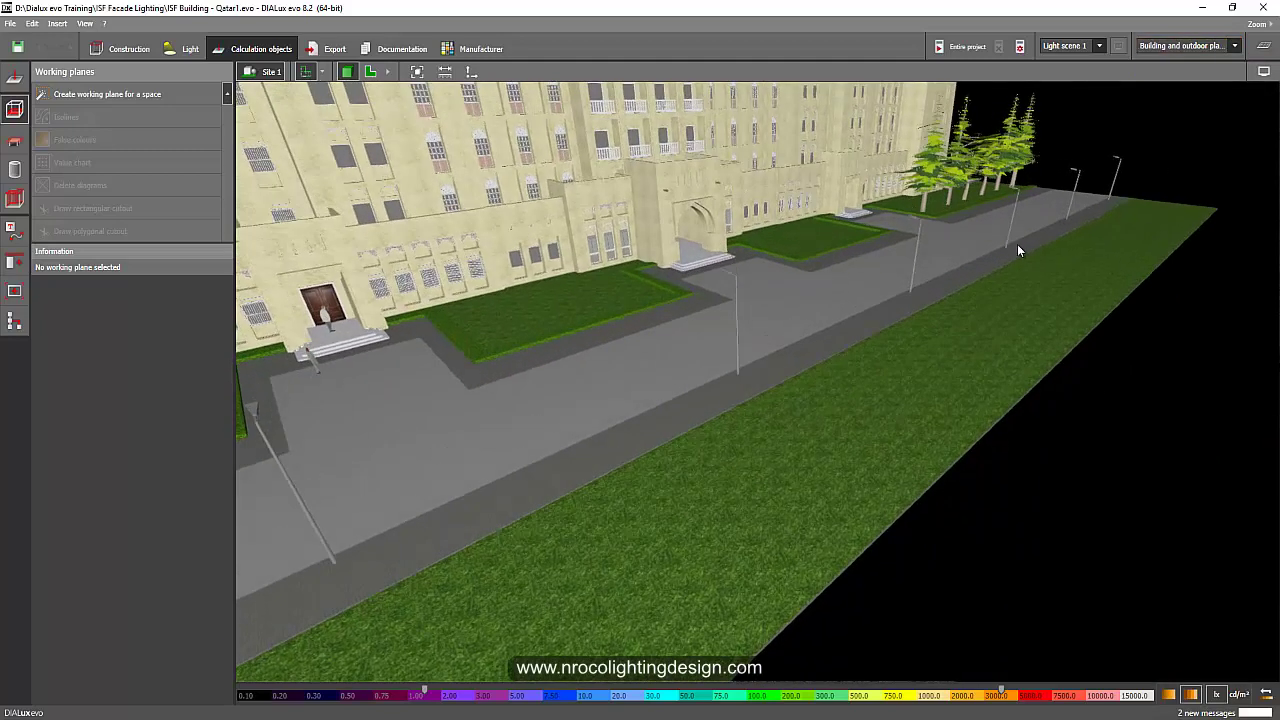
middle_click_drag(694, 500, 800, 488)
Step: Review the path areas in the Ashcourt HQ Pocklington, Manton Park Development and Reepham Coop Store projects
left_click(540, 718)
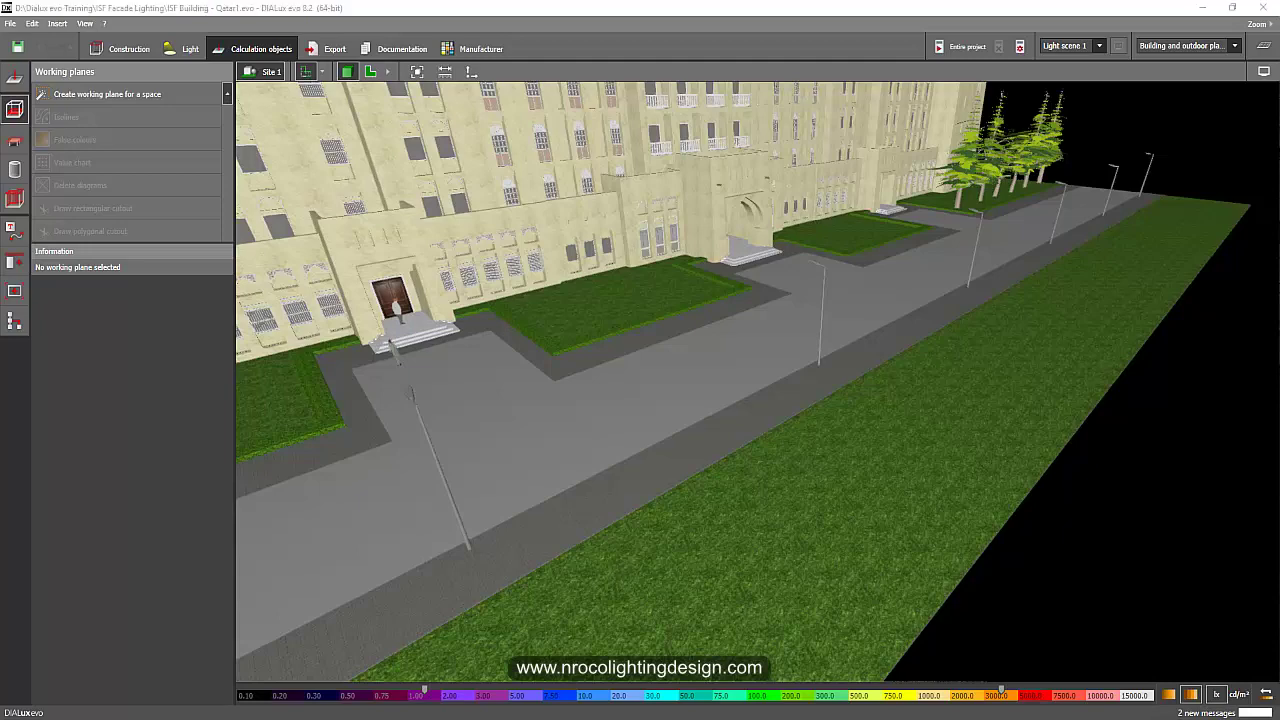
left_click(535, 688)
right_click_drag(626, 386, 668, 485)
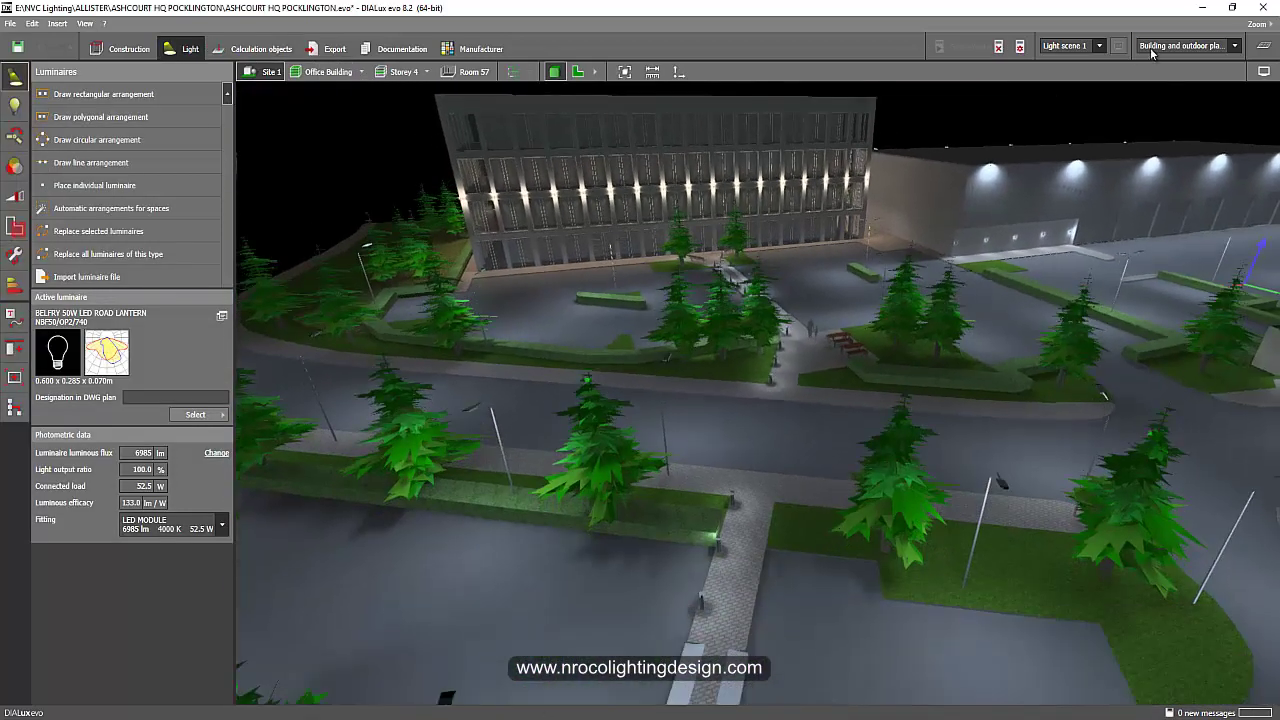
mouse_move(535, 712)
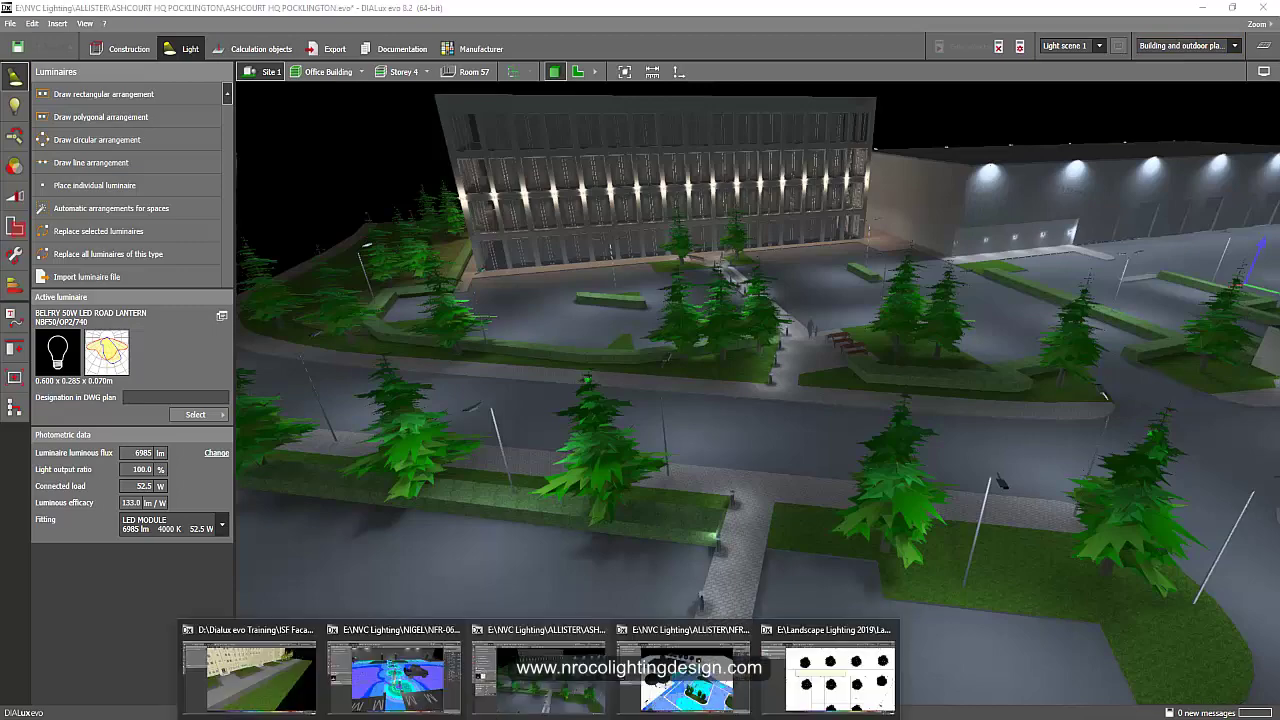
left_click(400, 680)
right_click_drag(460, 388, 478, 568)
left_click(535, 715)
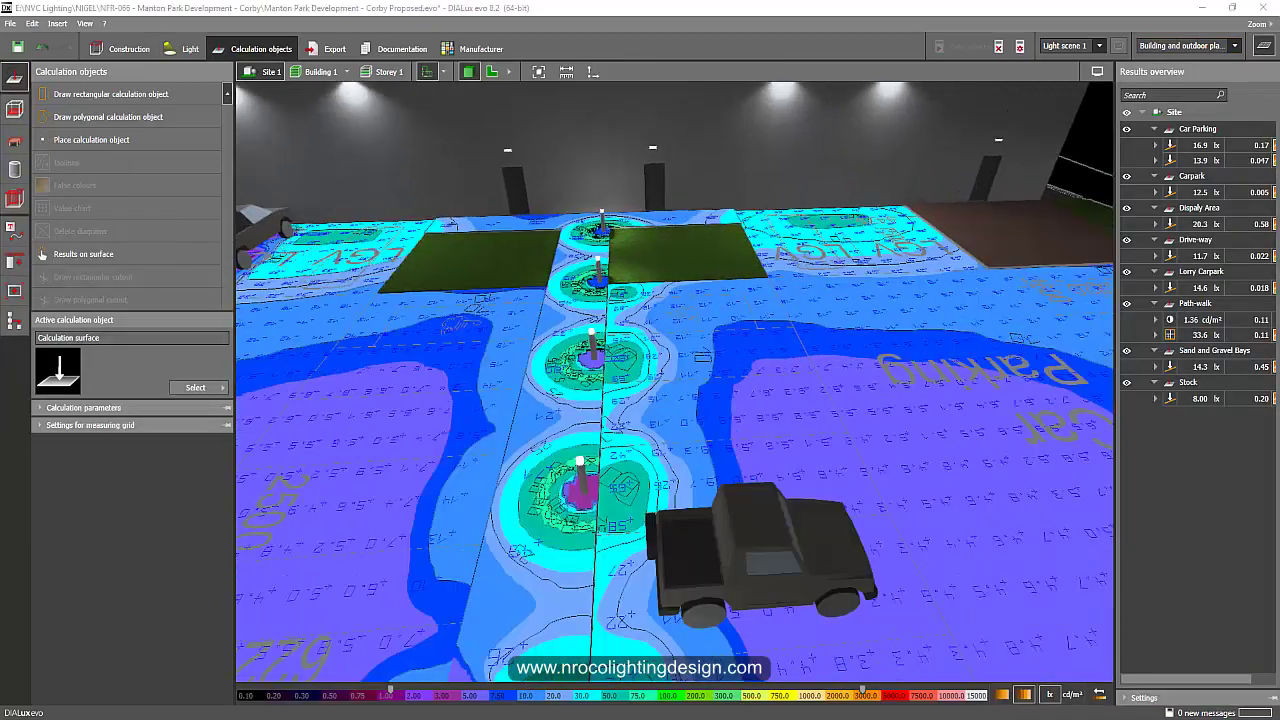
left_click(686, 675)
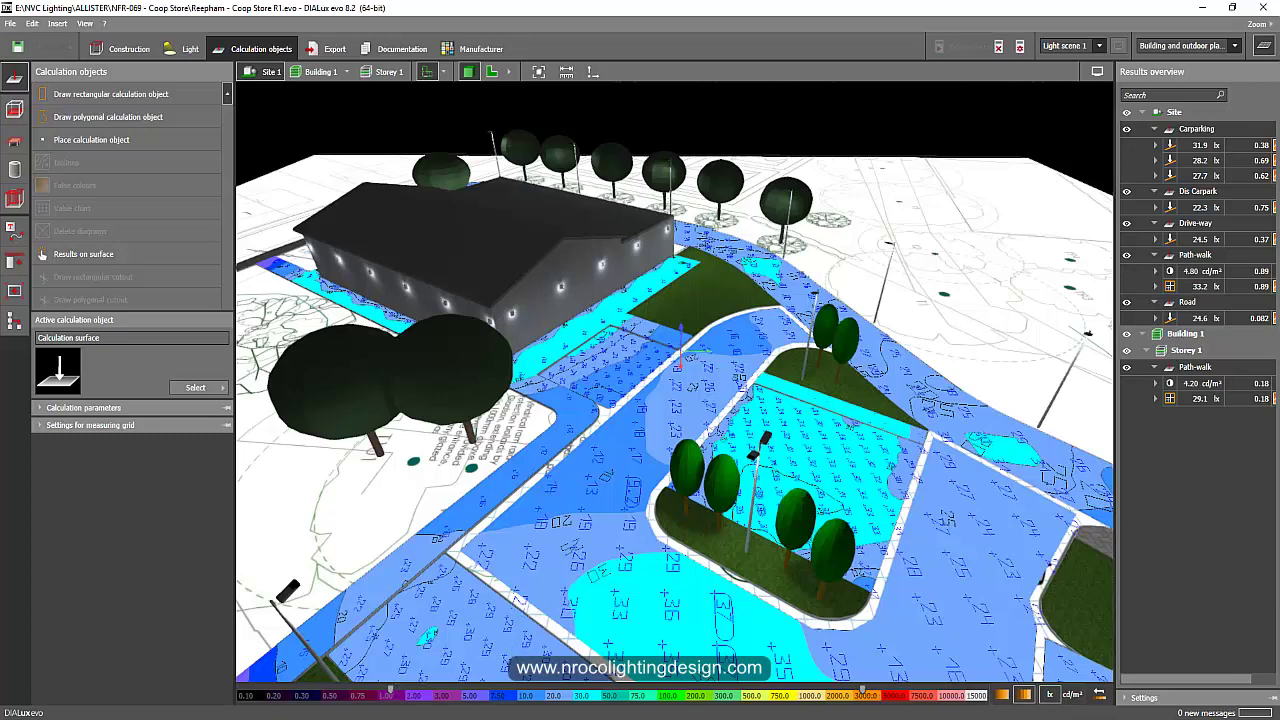
mouse_move(542, 712)
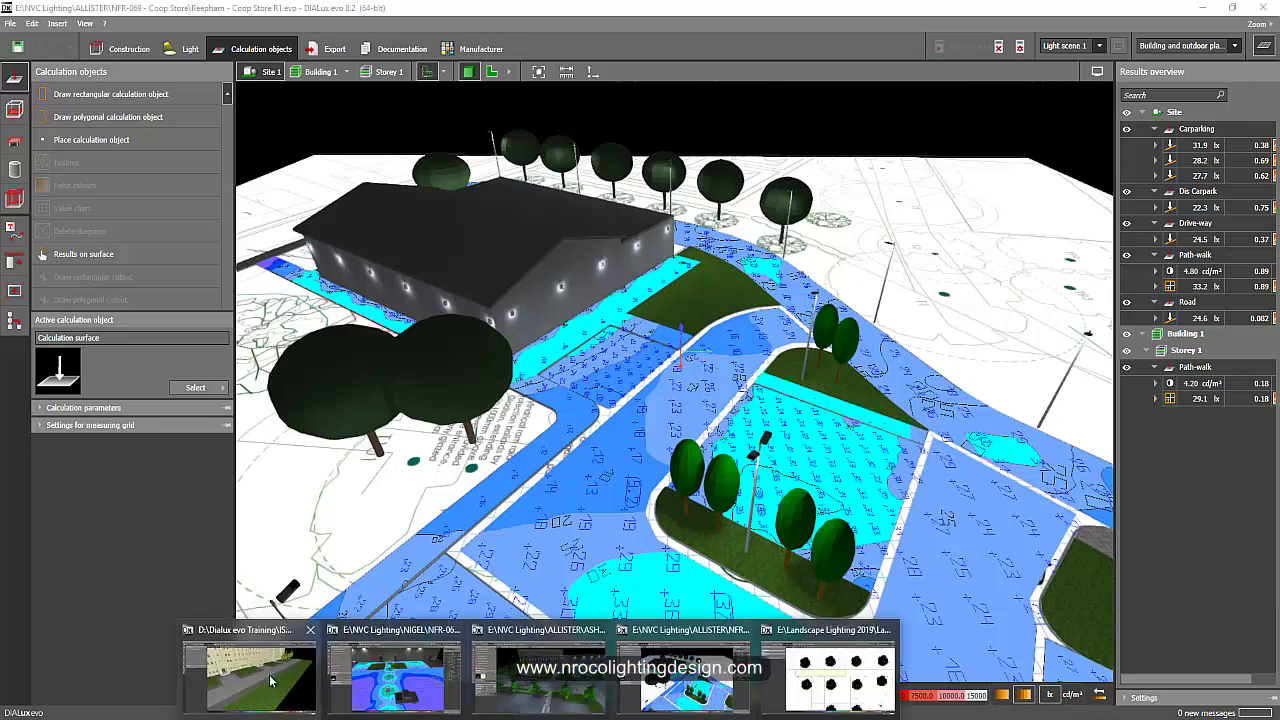
Step: Return to the ISF Building project and change its planning mode to Street Lighting
left_click(270, 676)
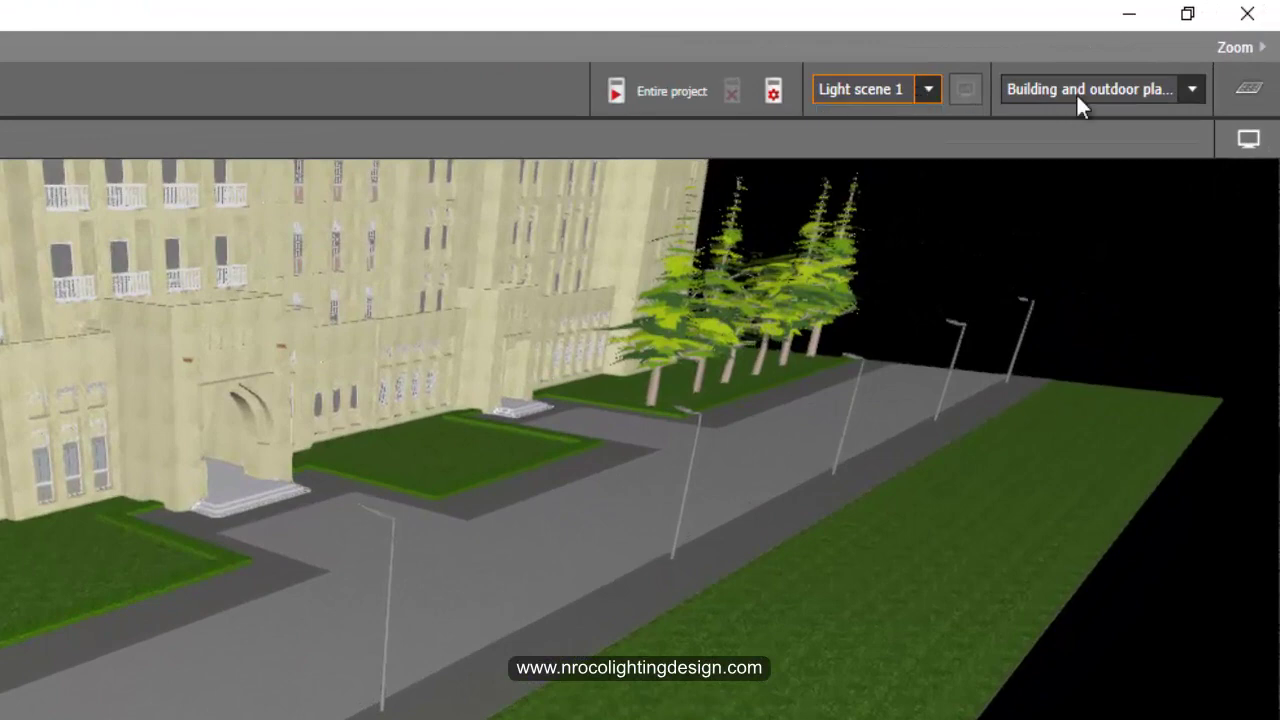
left_click(1109, 77)
left_click(1090, 167)
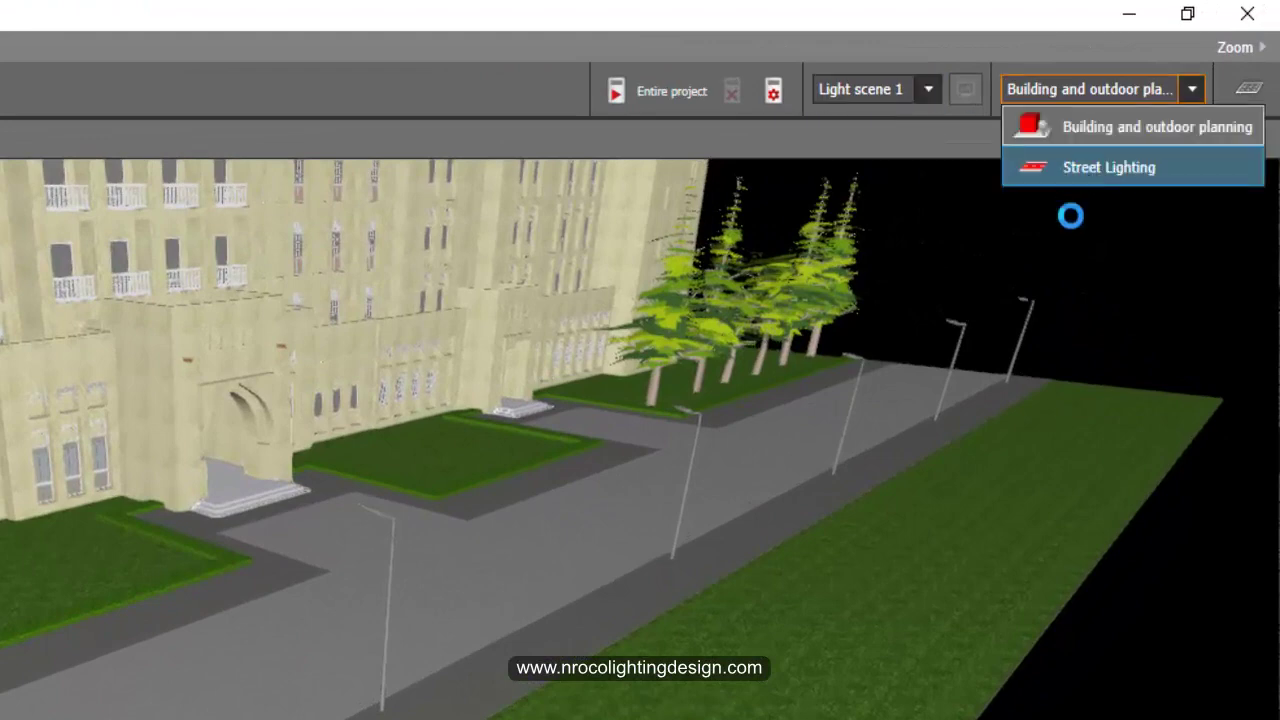